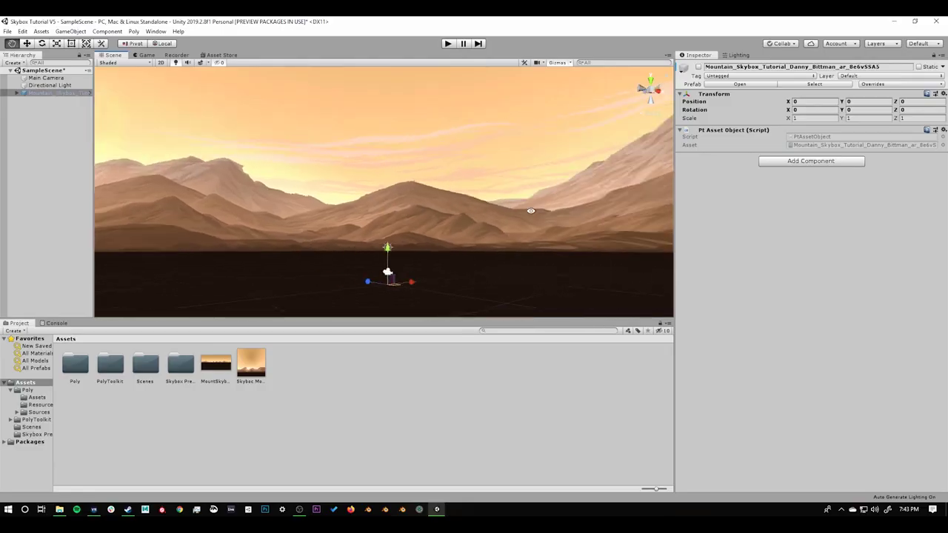
pyautogui.moveTo(524, 213); pyautogui.dragTo(944, 226, button='right')
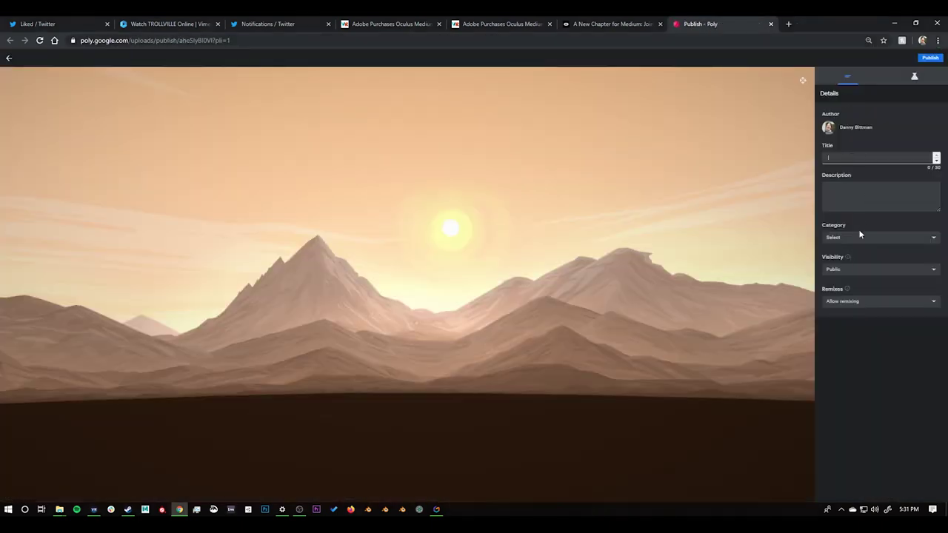
# Set the visibility of the skybox upload on Poly to Unlisted.
pyautogui.click(862, 269)
pyautogui.click(855, 280)
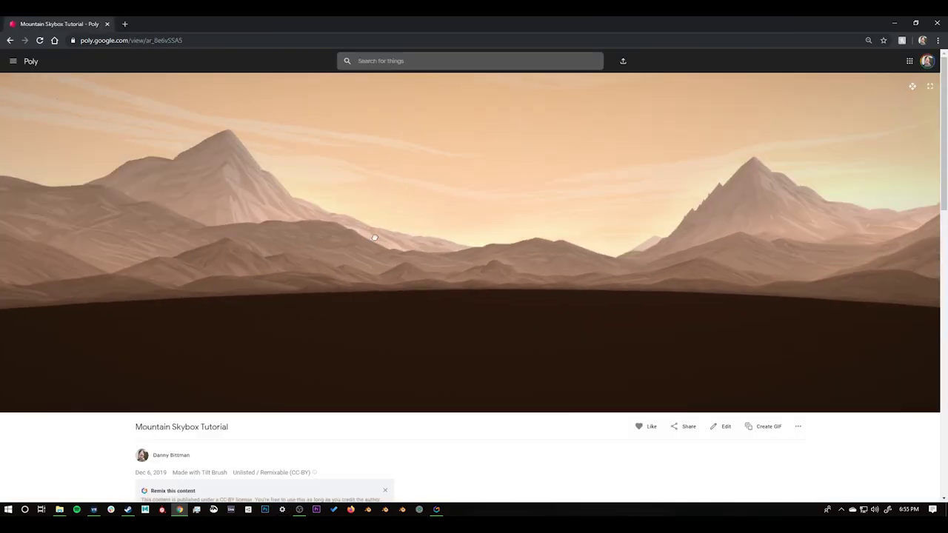
# Look around the published Mountain Skybox Tutorial sketch and quit the running Tilt Brush application.
pyautogui.moveTo(215, 236); pyautogui.dragTo(475, 239)
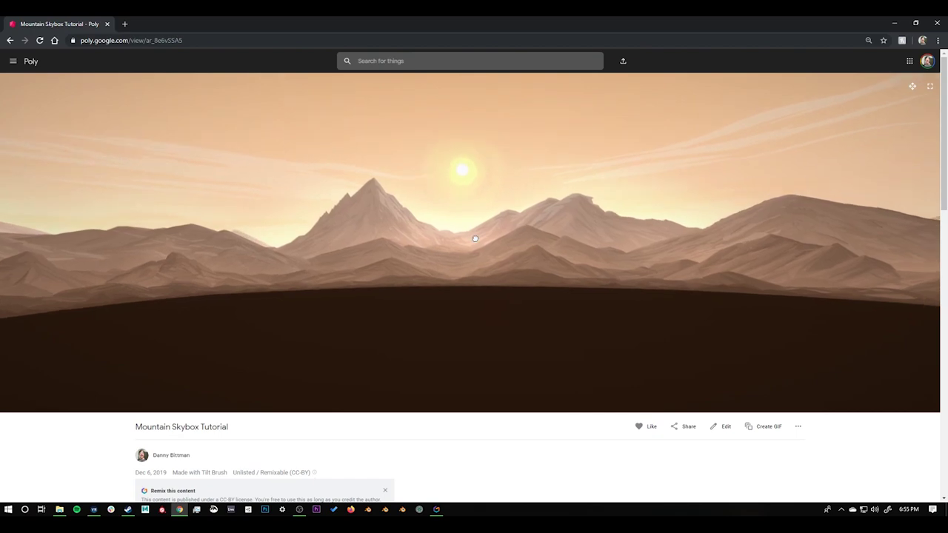
pyautogui.rightClick(441, 509)
pyautogui.click(425, 491)
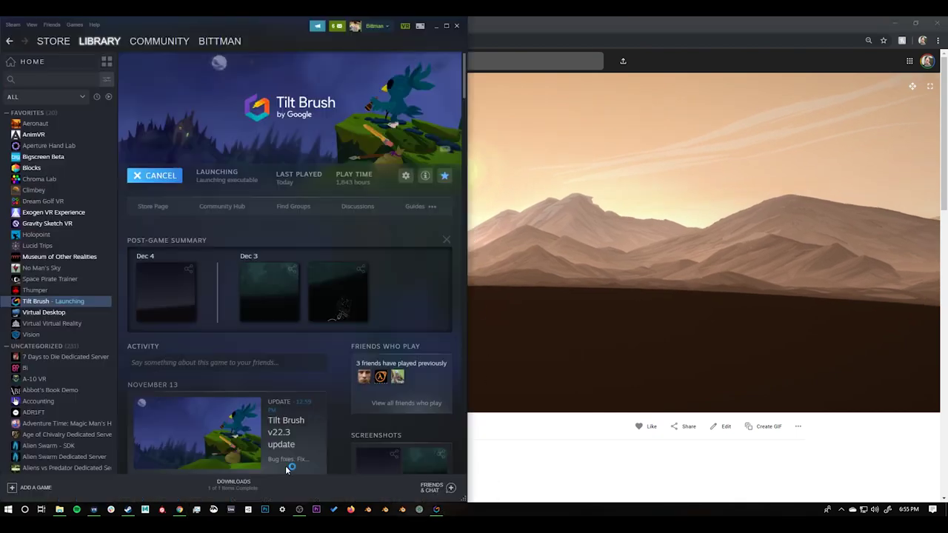
# Switch to Unity Hub and create a new 3D project named "Skybox Tutorial V5".
pyautogui.click(248, 509)
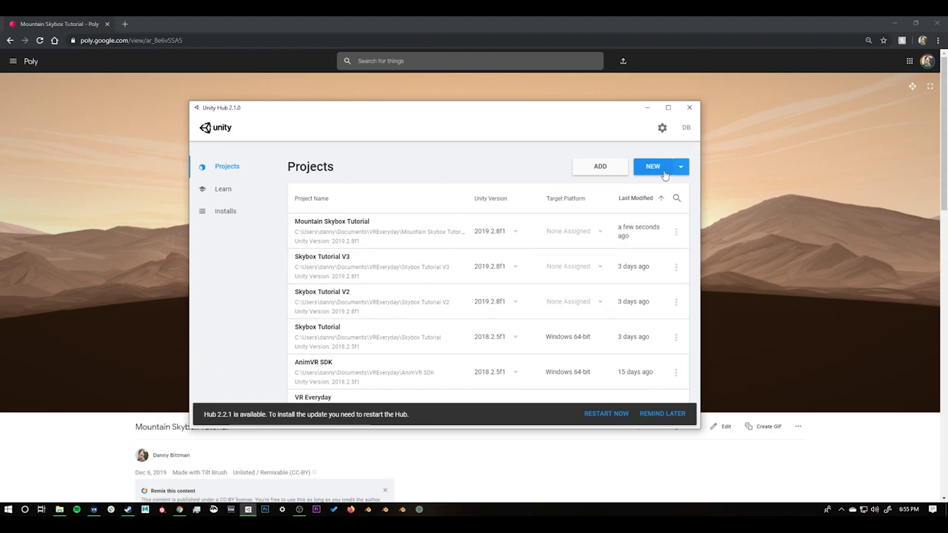
pyautogui.click(655, 166)
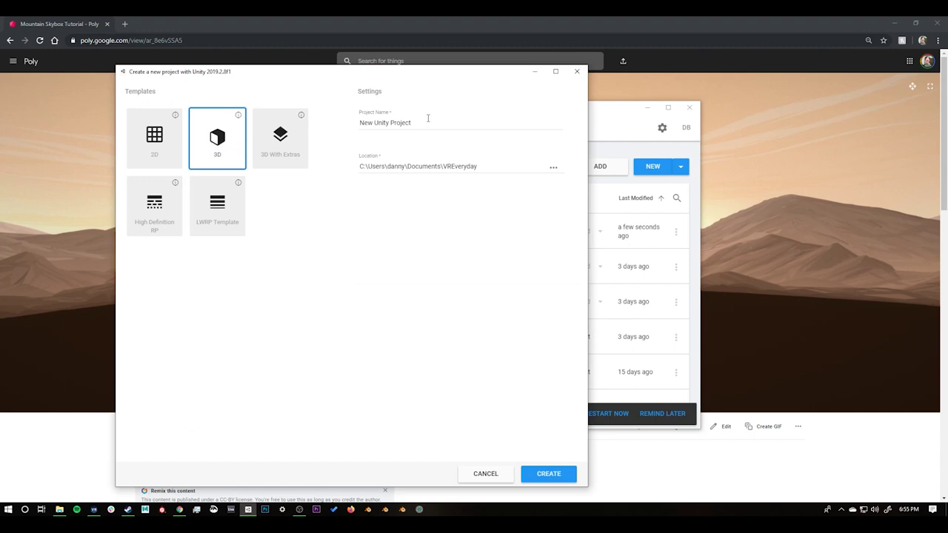
pyautogui.moveTo(427, 118); pyautogui.dragTo(351, 123)
pyautogui.write('Skybox Tutorial V5')
pyautogui.click(547, 473)
# Switch the editor's window arrangement to the Default layout.
pyautogui.click(138, 31)
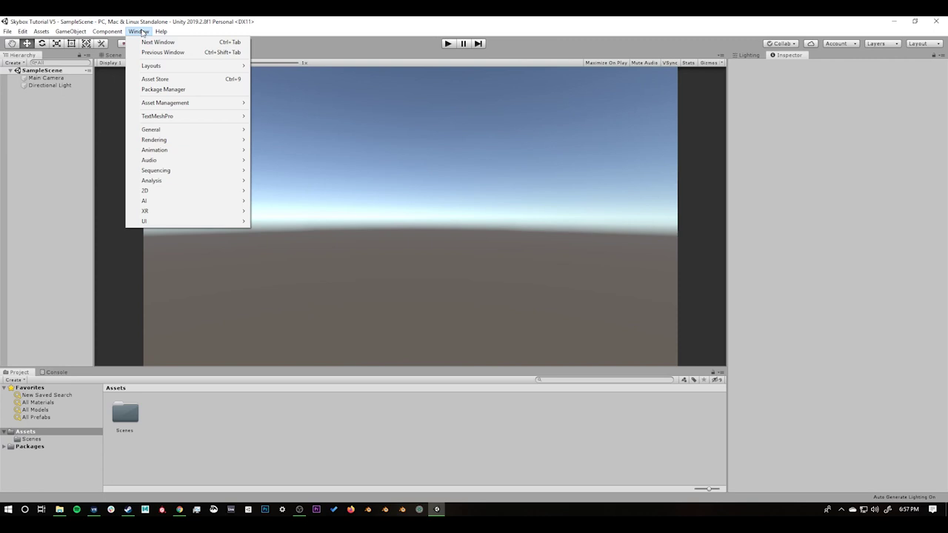
pyautogui.moveTo(186, 70)
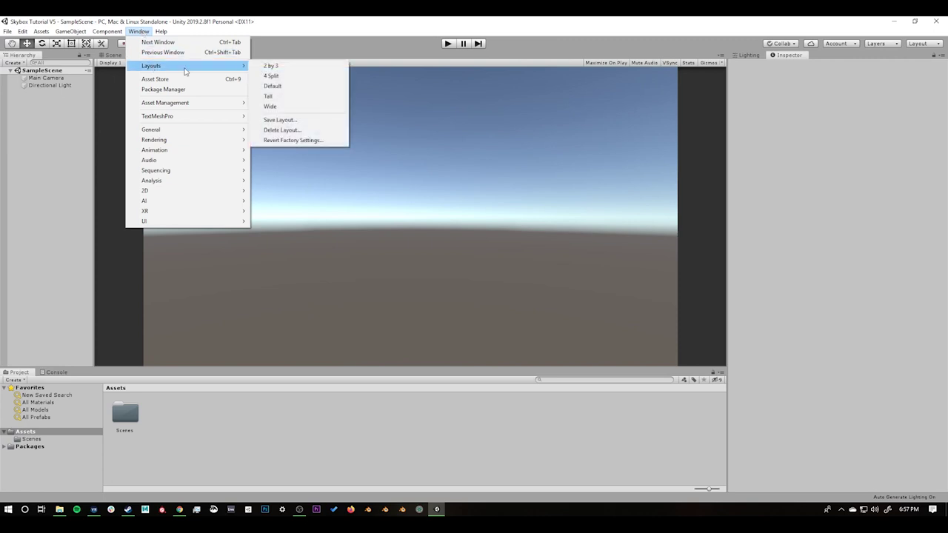
pyautogui.click(279, 89)
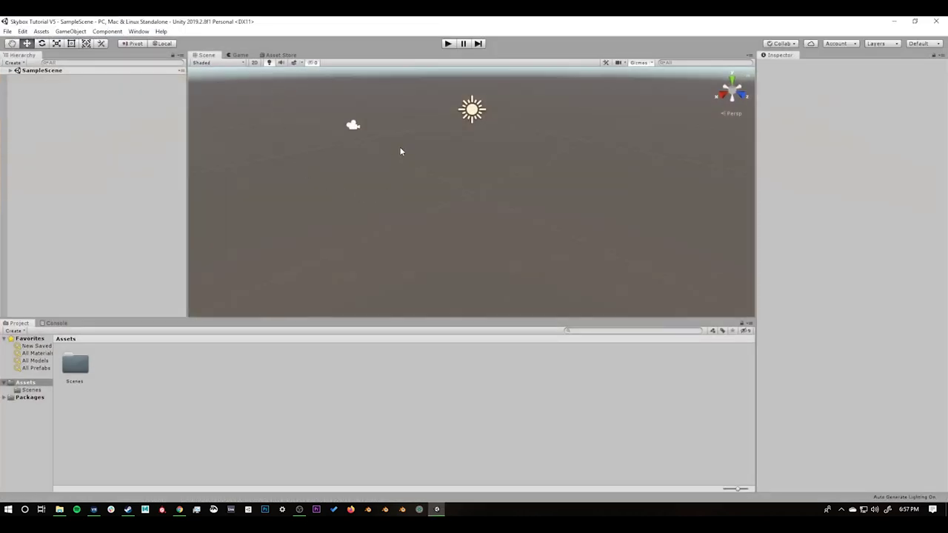
# Search the Asset Store for "poly toolkit" and import the full Poly Toolkit package into the project.
pyautogui.click(280, 55)
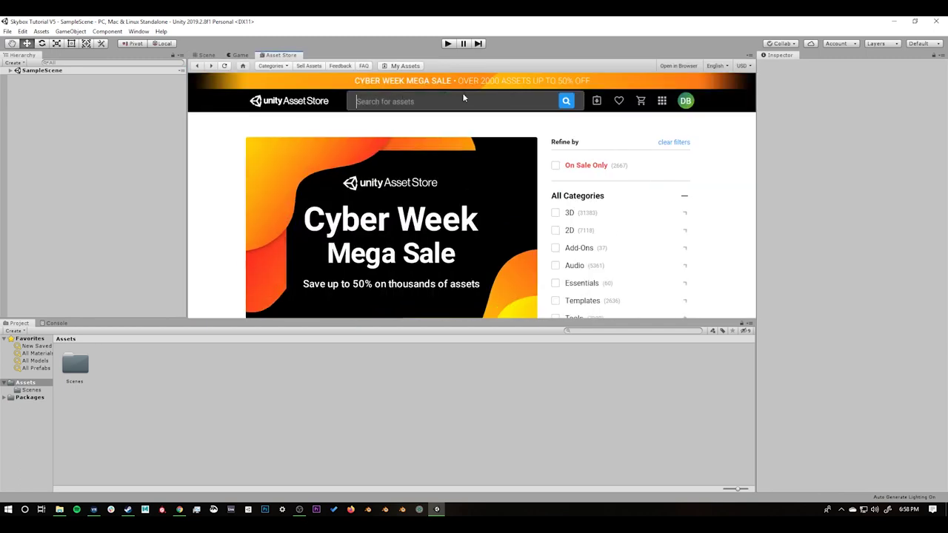
pyautogui.click(459, 96)
pyautogui.click(376, 141)
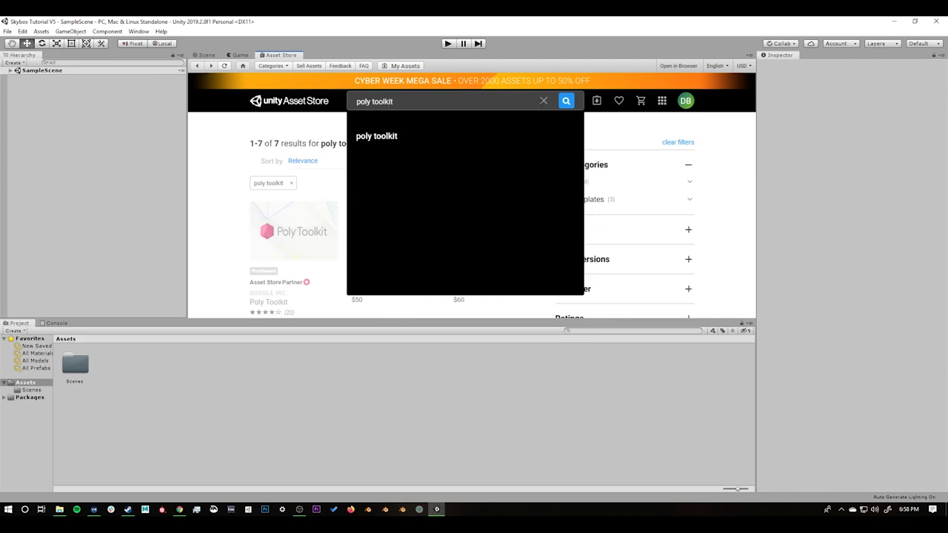
pyautogui.click(566, 102)
pyautogui.click(294, 249)
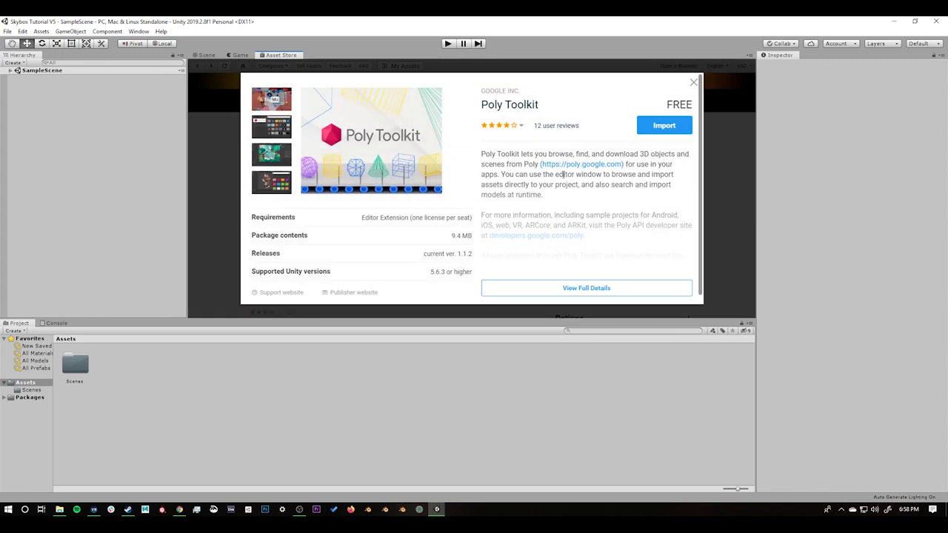
pyautogui.click(654, 127)
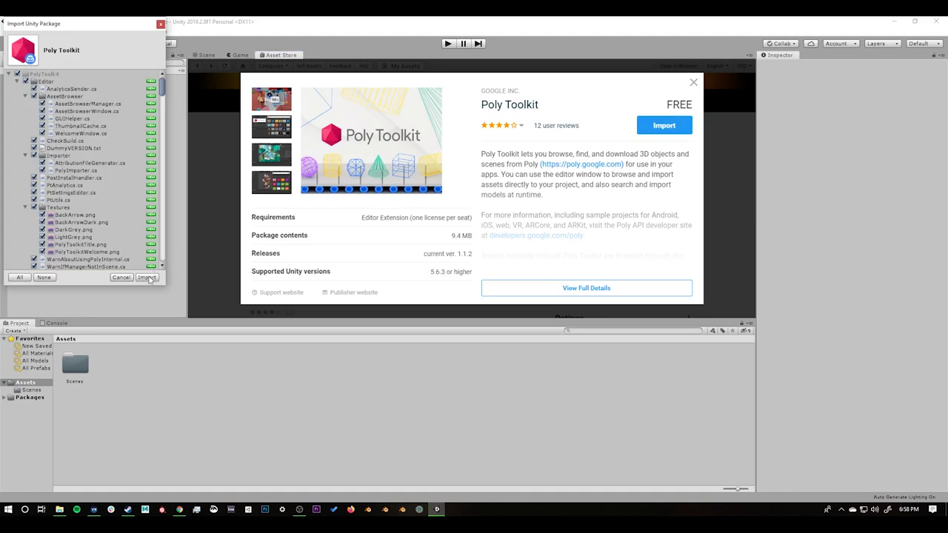
pyautogui.click(147, 278)
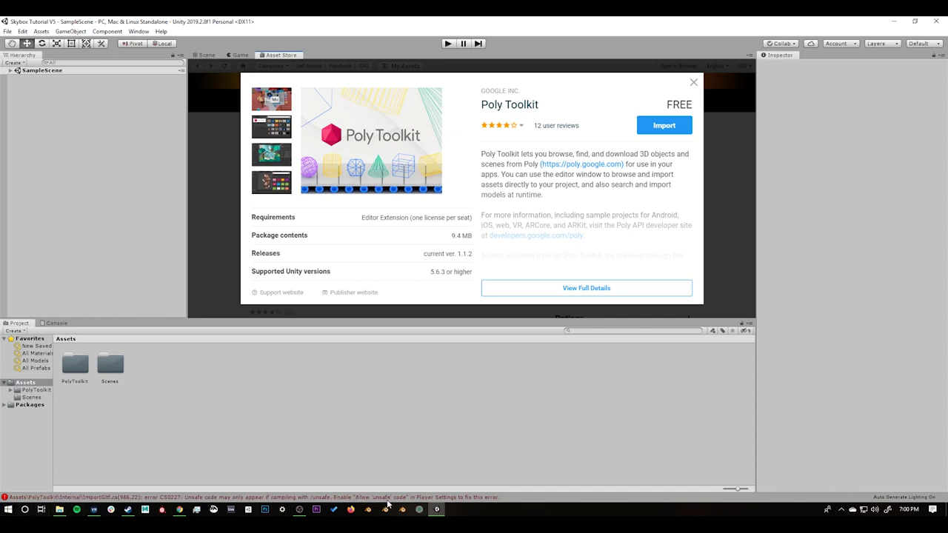
# Enable Allow 'unsafe' Code in the project's Player settings and close the settings.
pyautogui.click(24, 32)
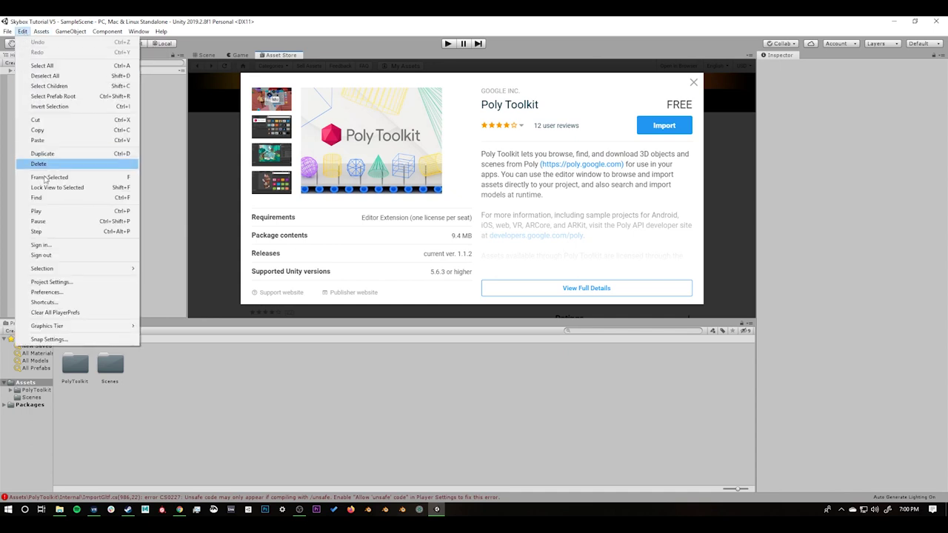
pyautogui.click(73, 283)
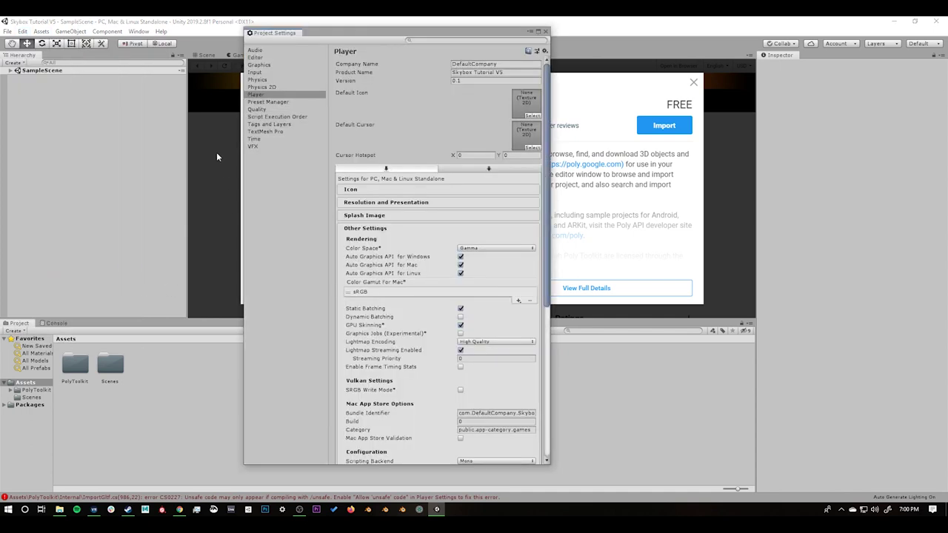
pyautogui.click(257, 95)
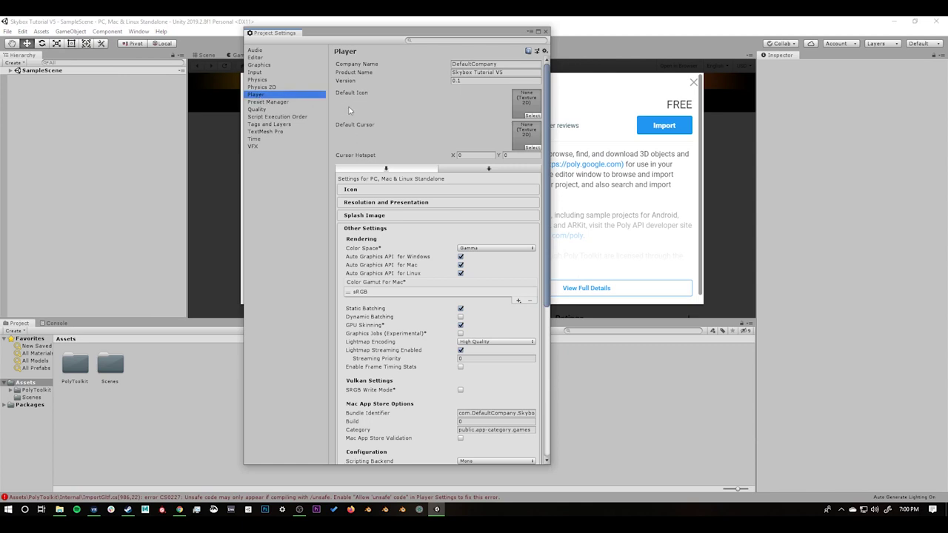
pyautogui.scroll(-2, 396, 152)
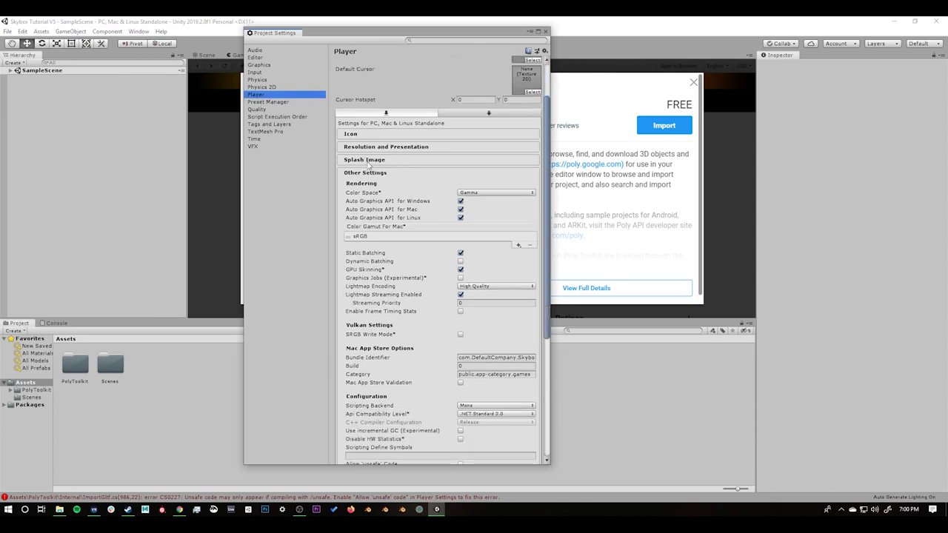
pyautogui.scroll(-4, 434, 251)
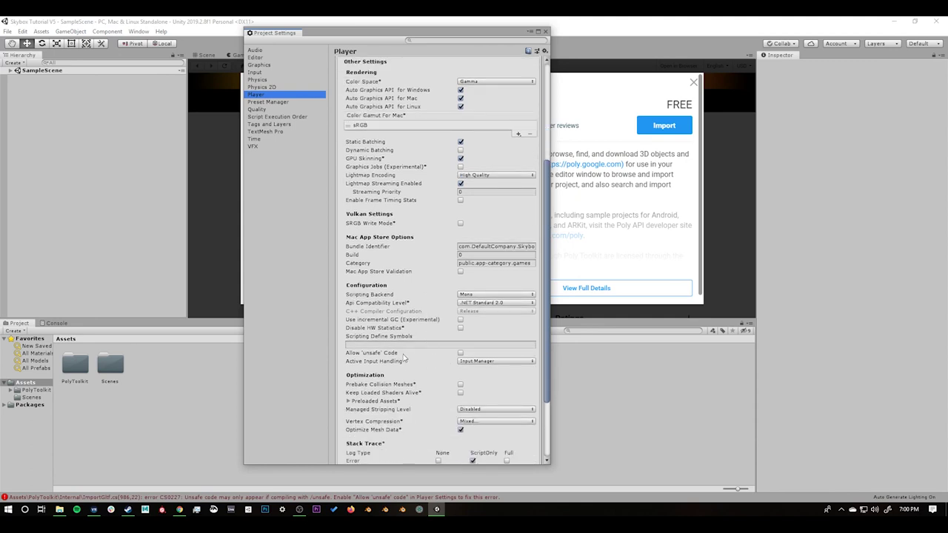
pyautogui.click(459, 353)
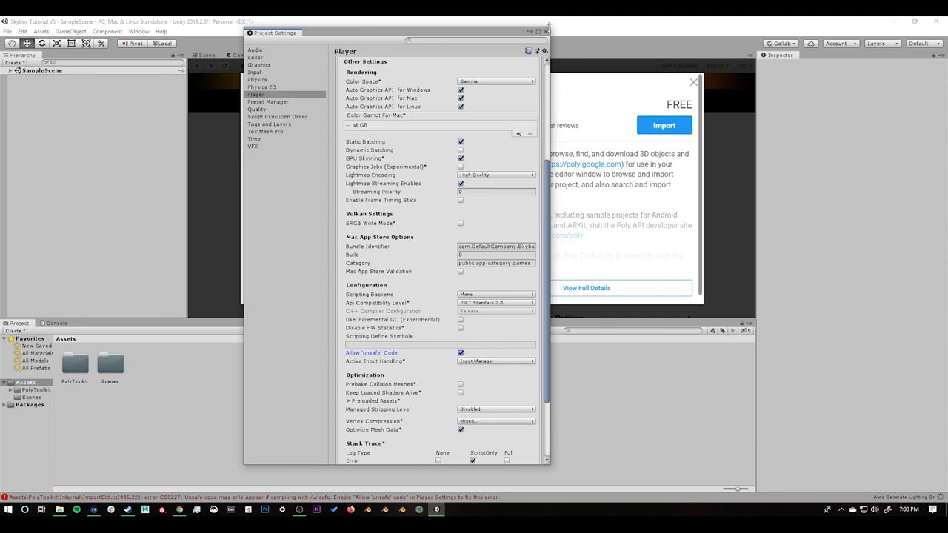
pyautogui.click(544, 33)
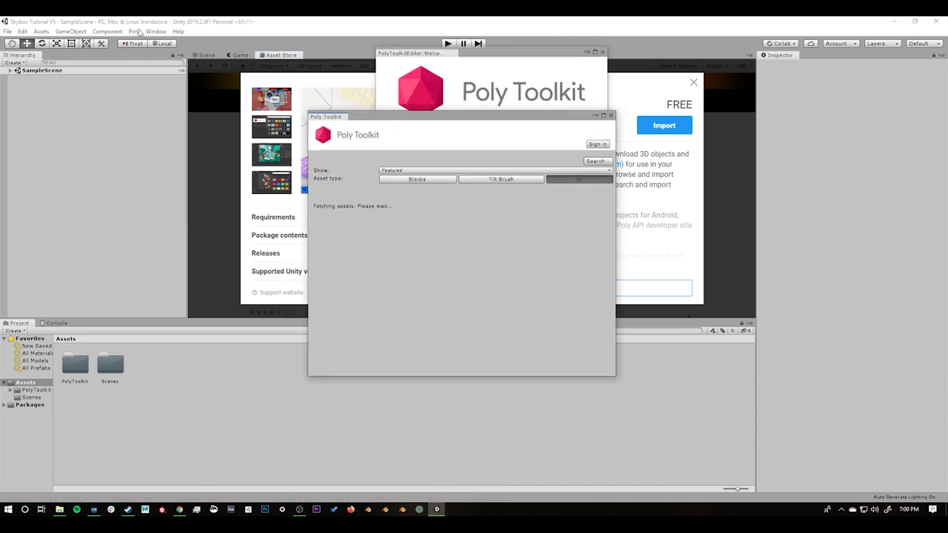
# Dismiss the Poly Toolkit welcome message and move the Poly asset browser over the middle of the editor.
pyautogui.moveTo(391, 118); pyautogui.dragTo(146, 103)
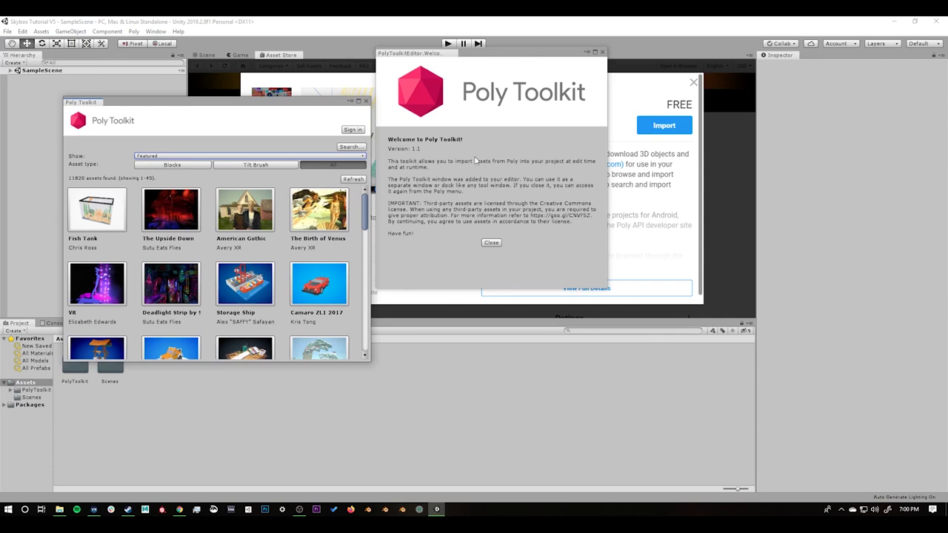
pyautogui.click(489, 244)
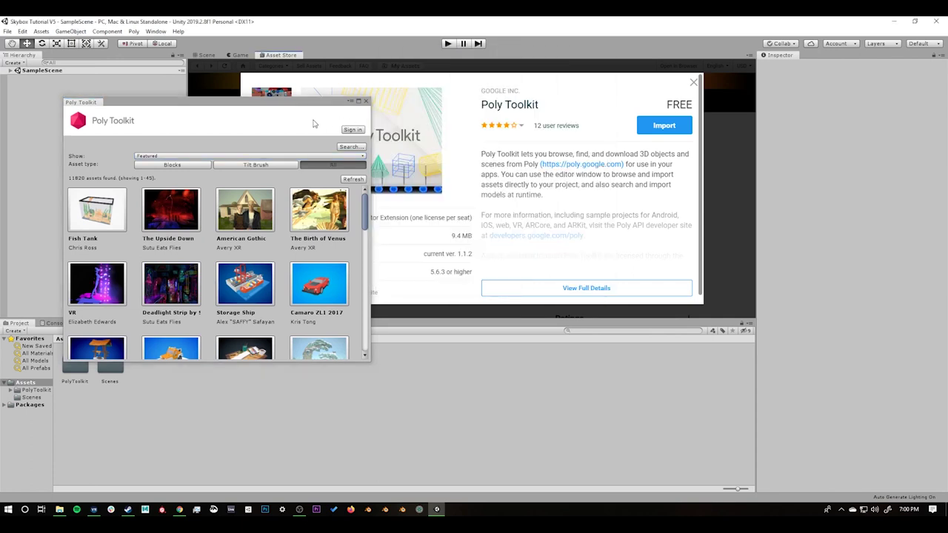
pyautogui.moveTo(292, 104); pyautogui.dragTo(483, 92)
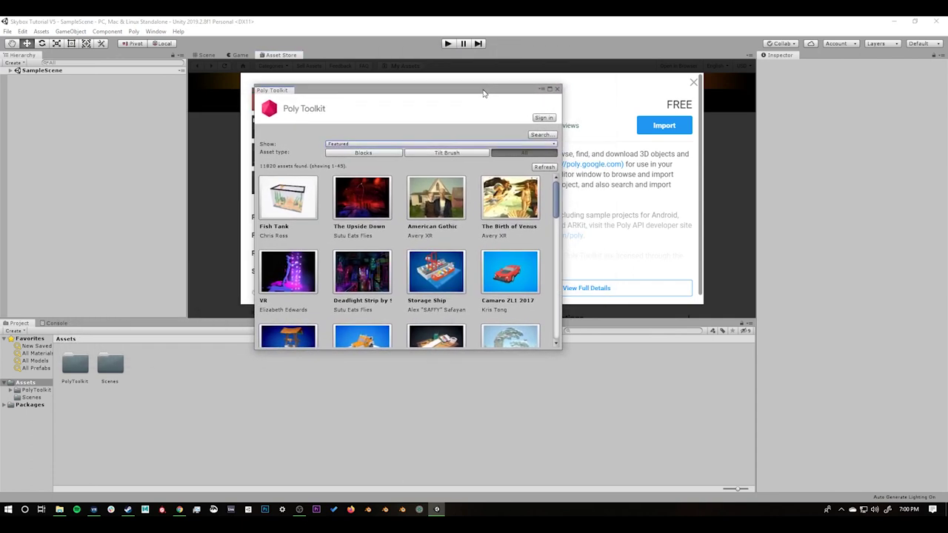
pyautogui.moveTo(559, 191)
pyautogui.mouseDown()
pyautogui.moveTo(561, 274)
pyautogui.moveTo(556, 183)
pyautogui.mouseUp()
# Sign in to Poly Toolkit with the Google account, allow it access, and return to Unity.
pyautogui.click(543, 118)
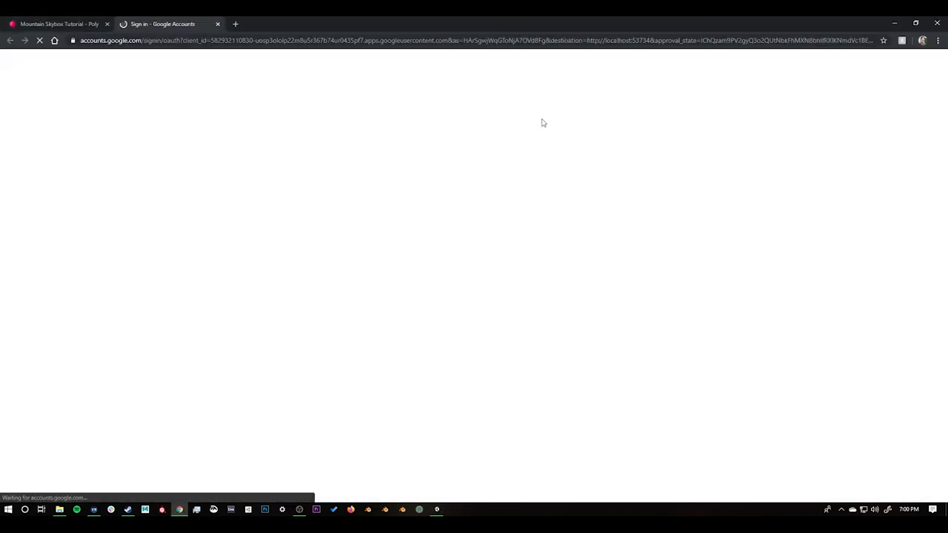
pyautogui.click(459, 258)
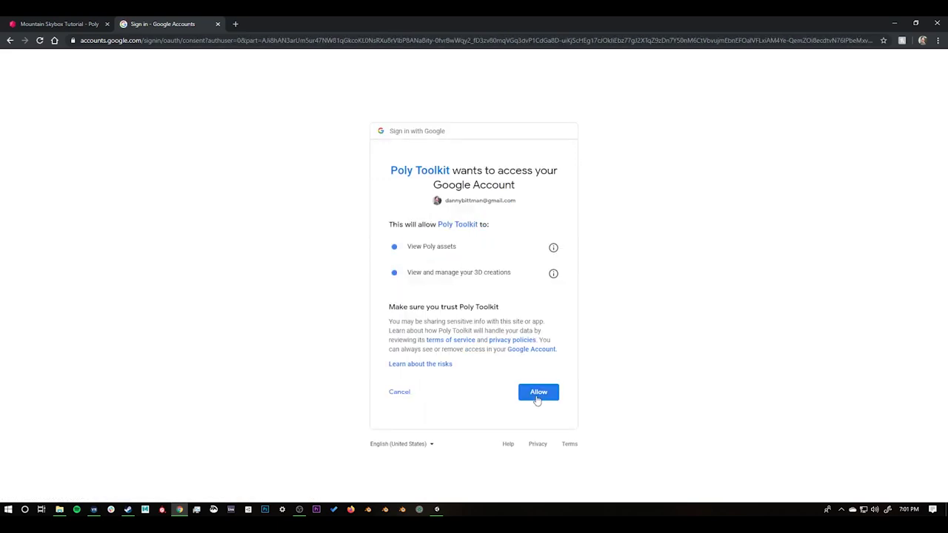
pyautogui.click(537, 395)
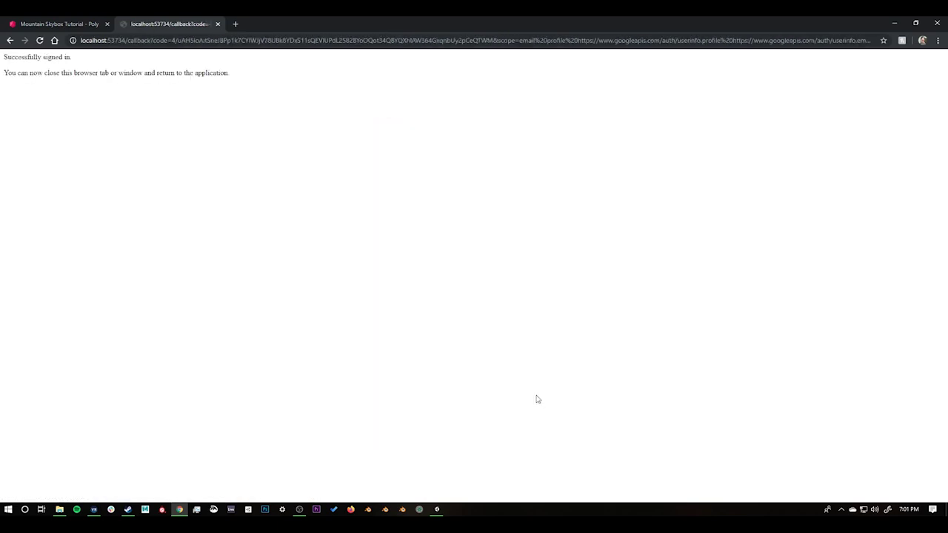
pyautogui.click(896, 23)
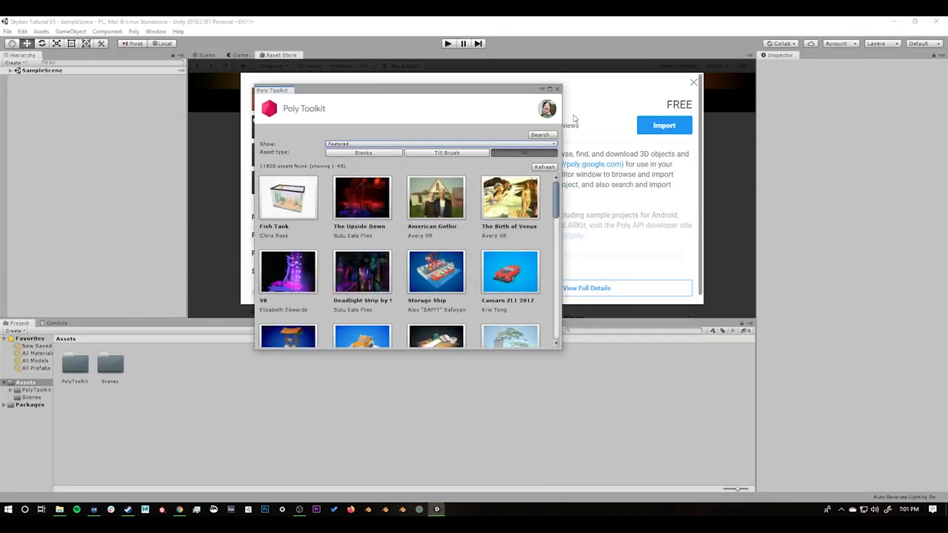
# Show Your Uploads in the Poly asset browser and open the first Mountain Skybox Tutorial asset.
pyautogui.click(340, 145)
pyautogui.click(368, 161)
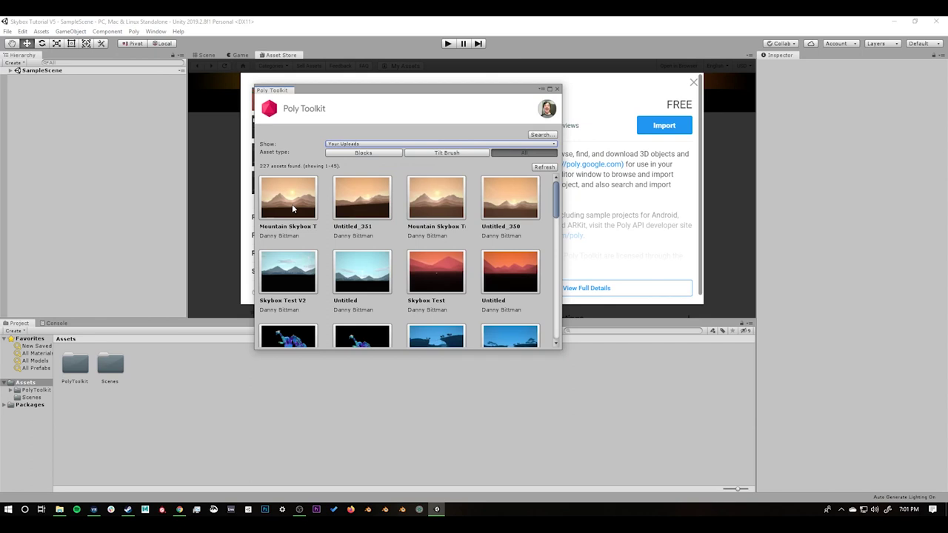
pyautogui.click(293, 208)
# Turn off Recenter, import the Mountain Skybox Tutorial asset into the project, and close the Poly asset browser.
pyautogui.scroll(-3, 293, 209)
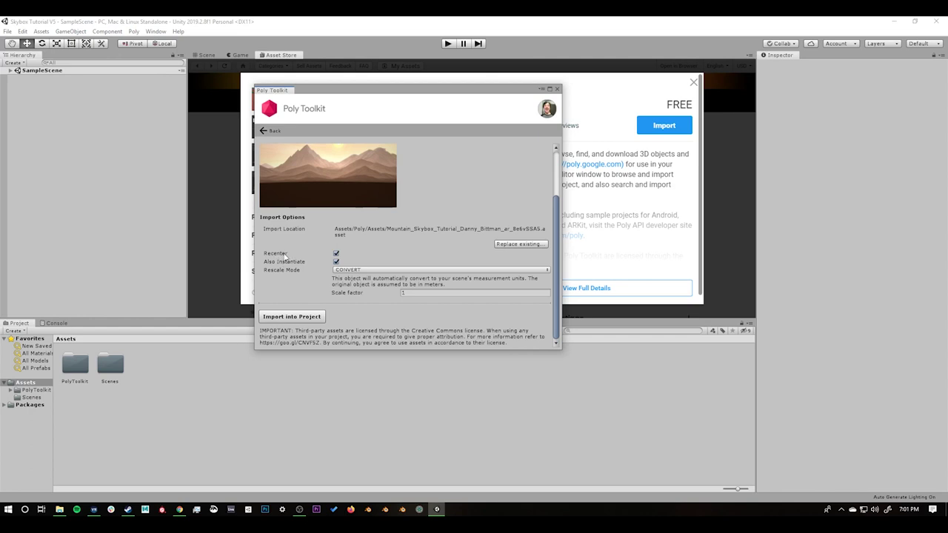
pyautogui.click(336, 253)
pyautogui.click(303, 319)
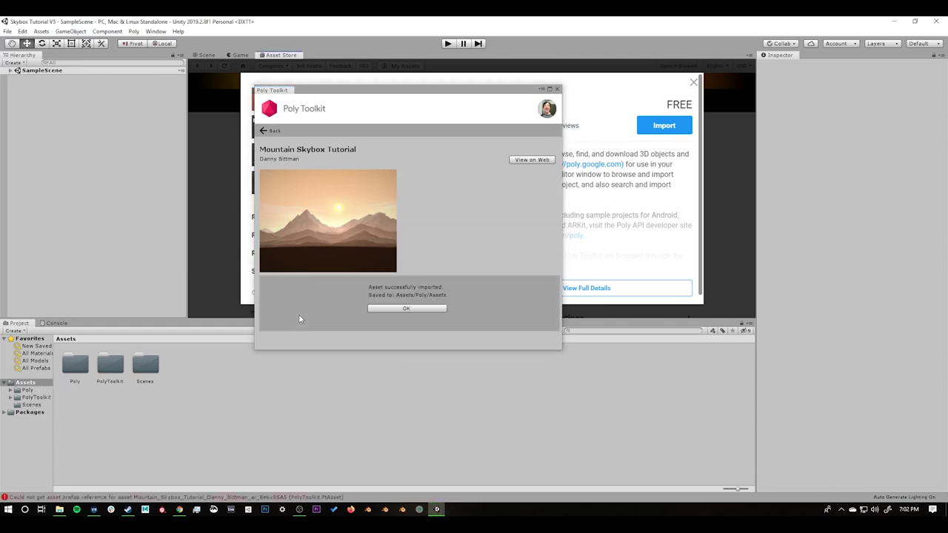
pyautogui.click(379, 309)
pyautogui.click(557, 89)
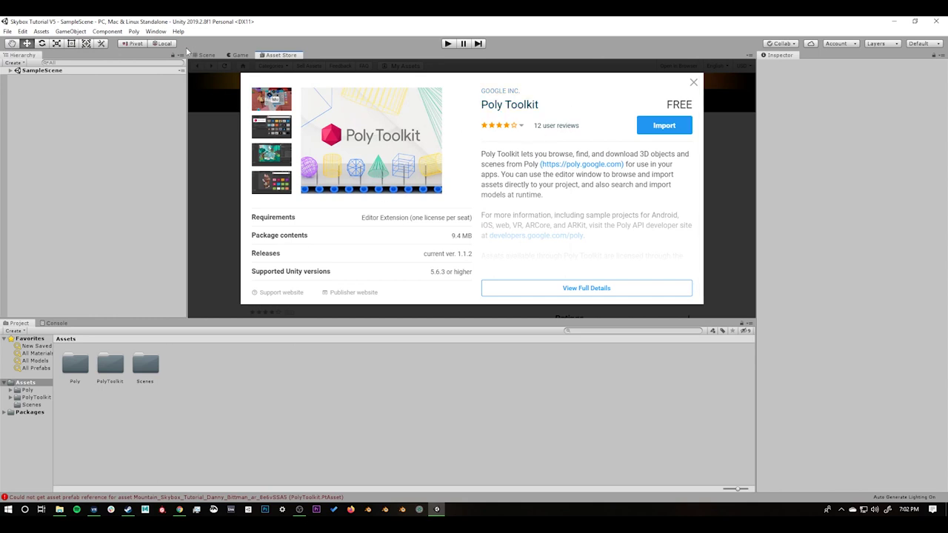
pyautogui.click(133, 31)
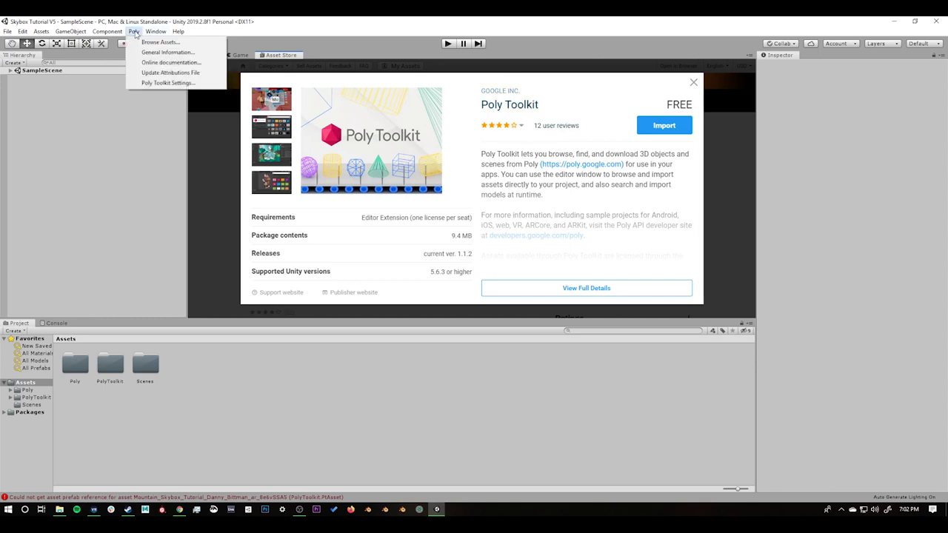
pyautogui.click(156, 40)
pyautogui.click(558, 89)
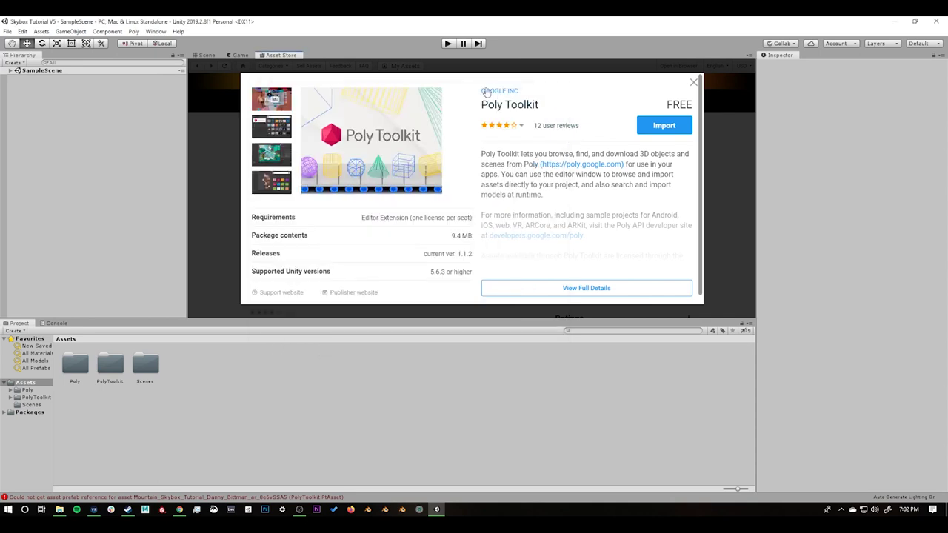
# Switch from the Asset Store back to the Scene view.
pyautogui.click(206, 55)
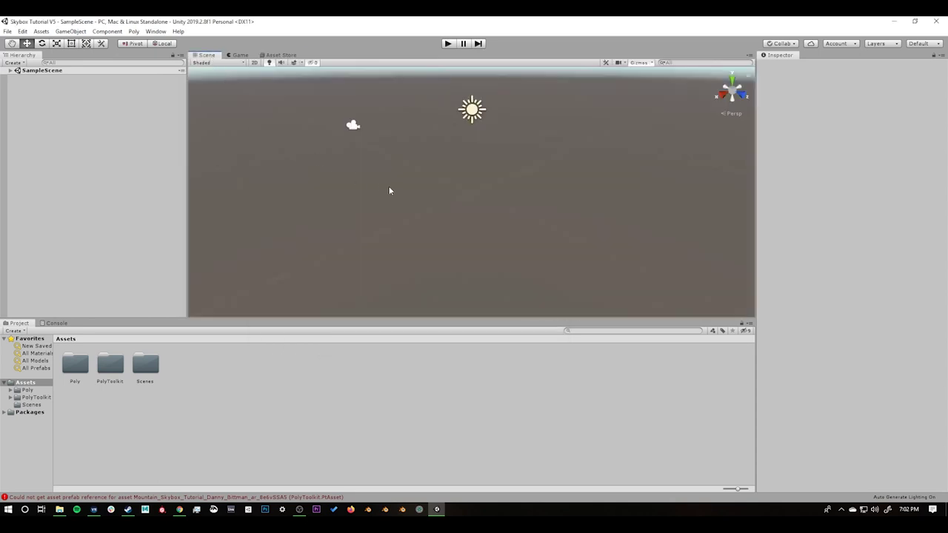
# Clear the error messages from the Console and return to the project's assets.
pyautogui.moveTo(396, 172); pyautogui.dragTo(422, 156, button='right')
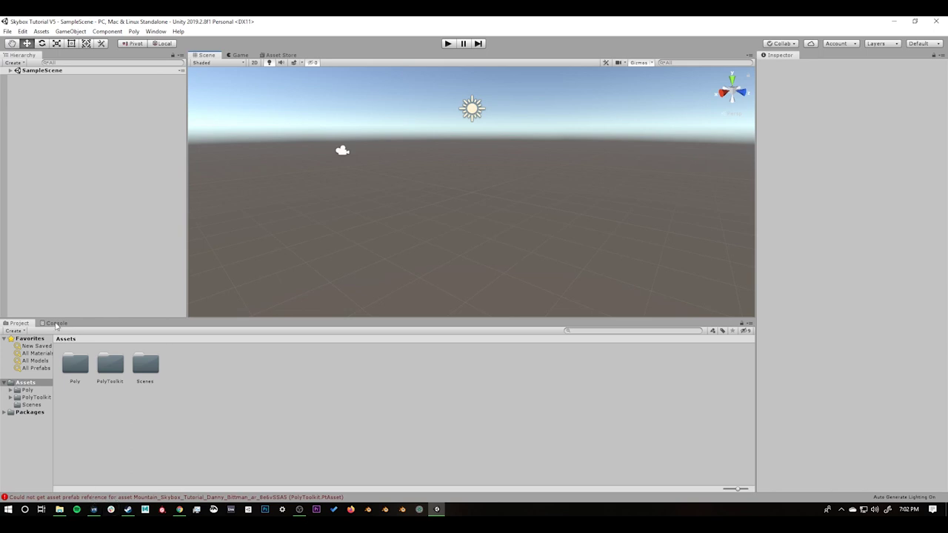
pyautogui.click(56, 323)
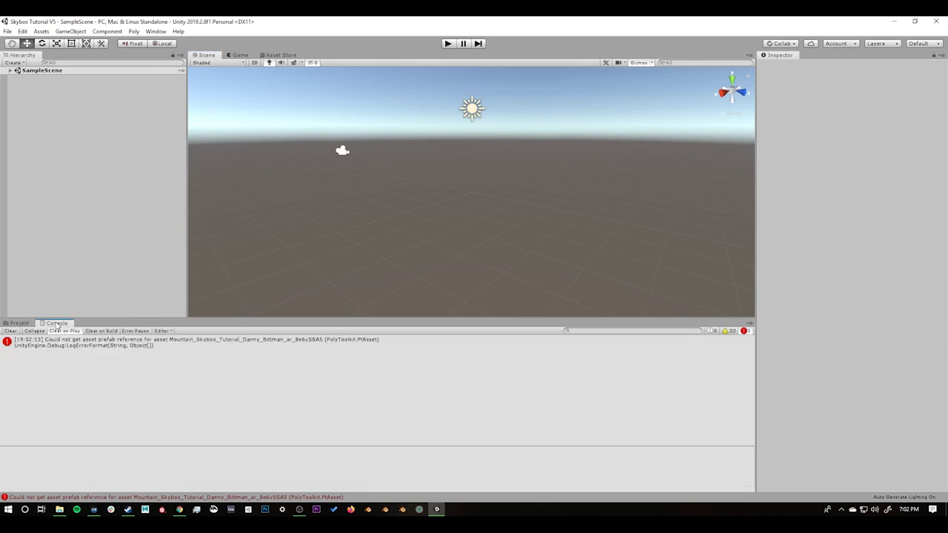
pyautogui.click(10, 331)
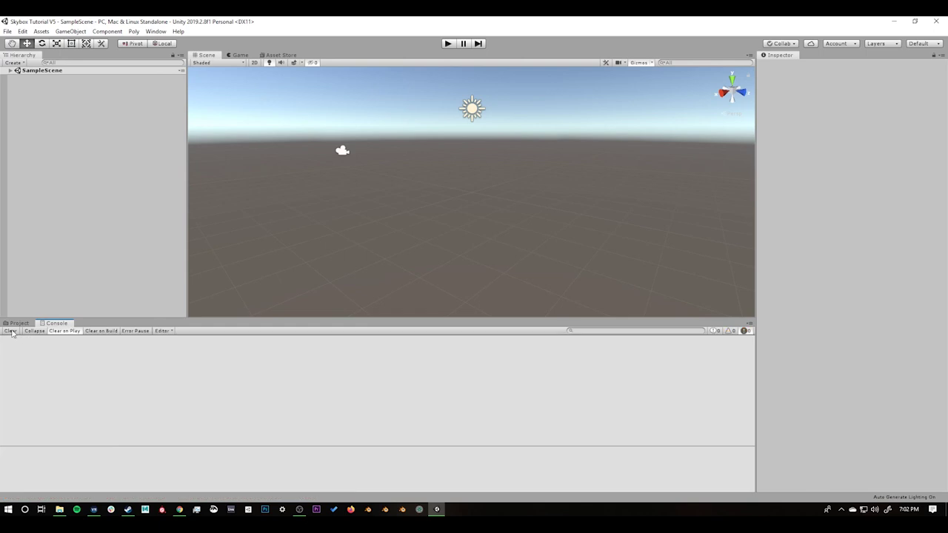
pyautogui.click(19, 323)
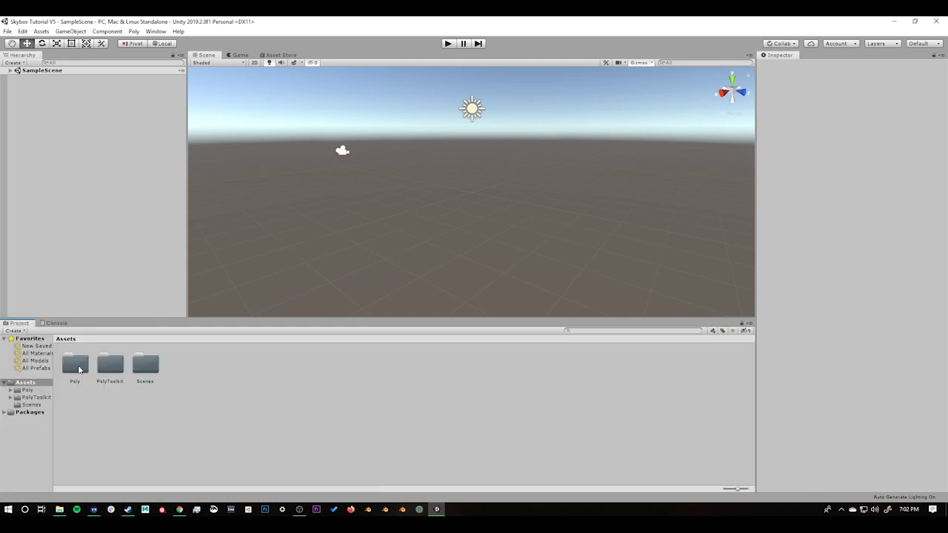
# Add the Mountain Skybox Tutorial prefab from the Poly Assets folder to SampleScene and bring the mountain peak into view.
pyautogui.doubleClick(75, 365)
pyautogui.doubleClick(77, 366)
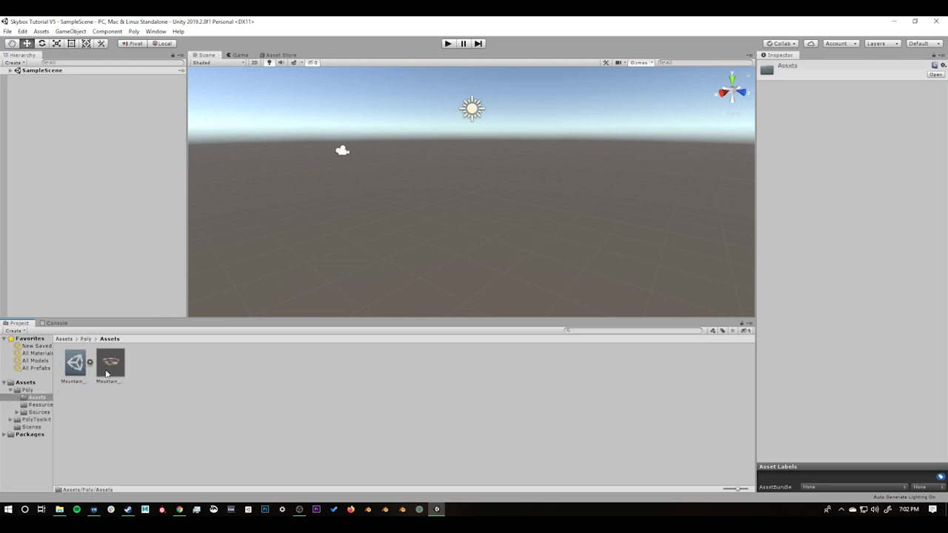
pyautogui.click(112, 368)
pyautogui.moveTo(112, 366); pyautogui.dragTo(164, 268)
pyautogui.moveTo(88, 156); pyautogui.dragTo(79, 140)
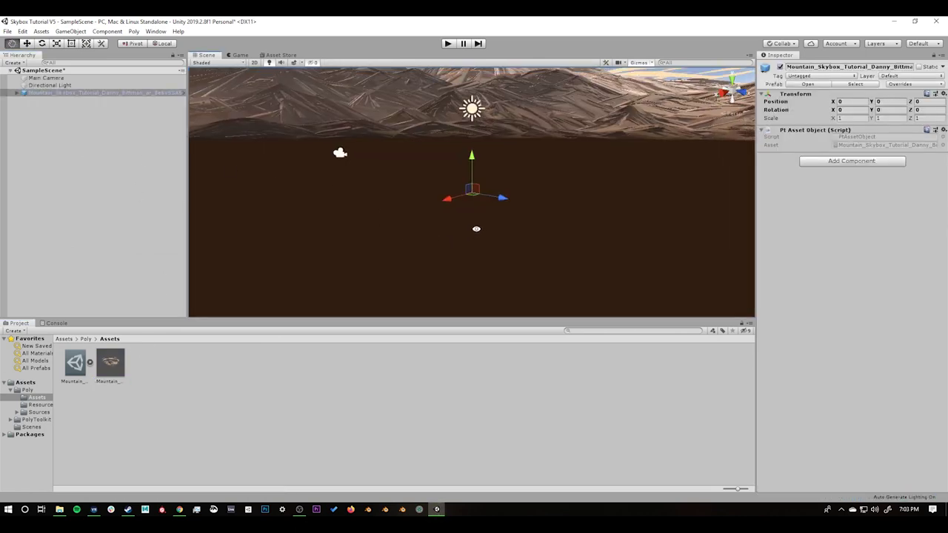
pyautogui.moveTo(531, 184); pyautogui.dragTo(518, 254, button='middle')
pyautogui.moveTo(518, 255); pyautogui.dragTo(484, 194, button='right')
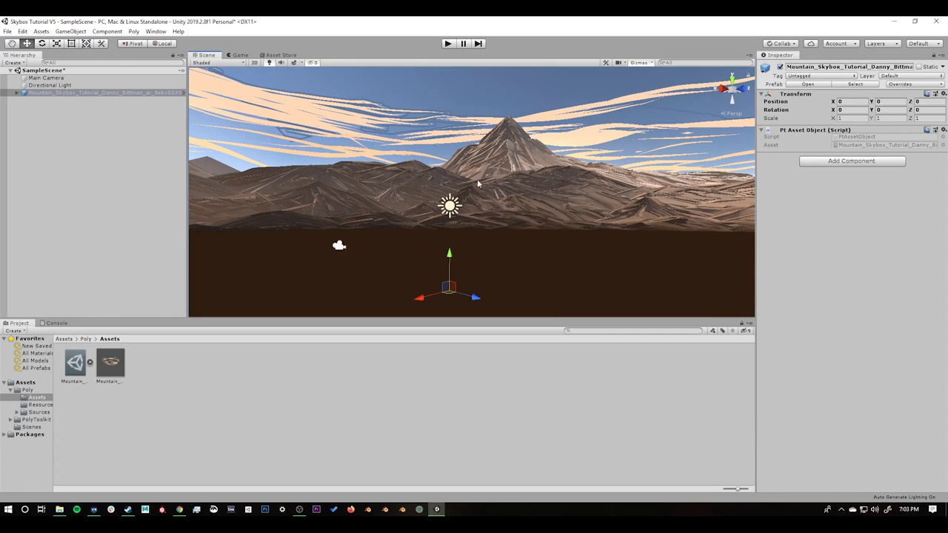
# Rotate the directional light to about X 25.6, Y -96.3, Z -44.5 to relight the mountains.
pyautogui.click(449, 206)
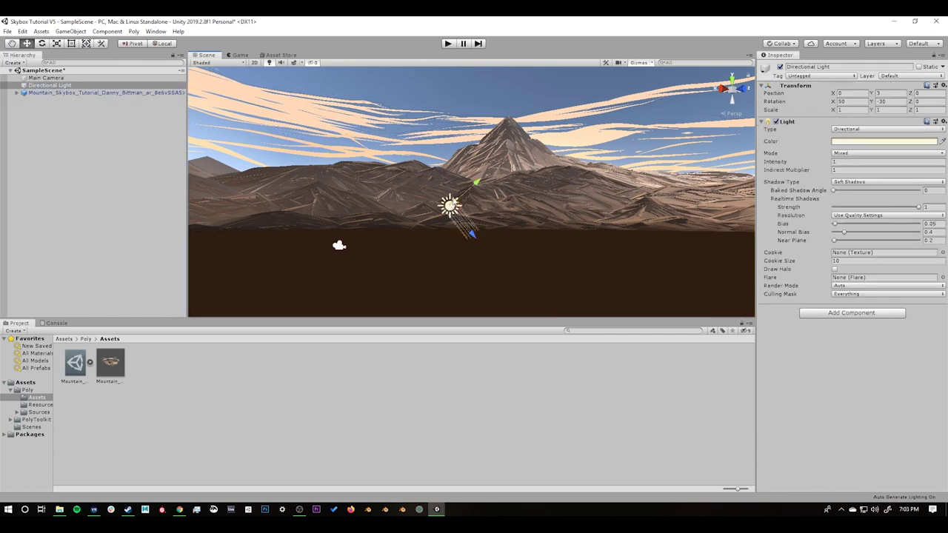
pyautogui.press('e')
pyautogui.moveTo(434, 193); pyautogui.dragTo(457, 238)
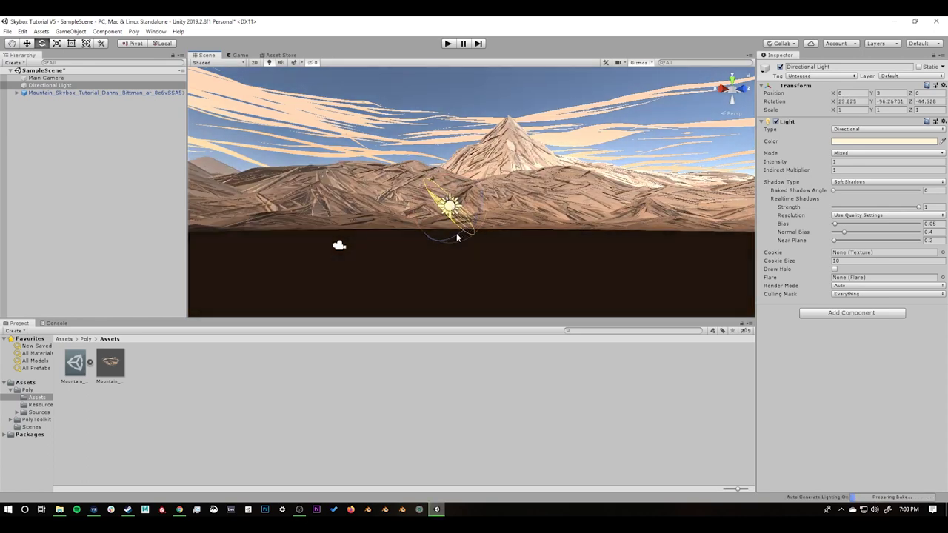
# Delete the directional light to preview the scene without it, and undo the deletion.
pyautogui.press('Delete')
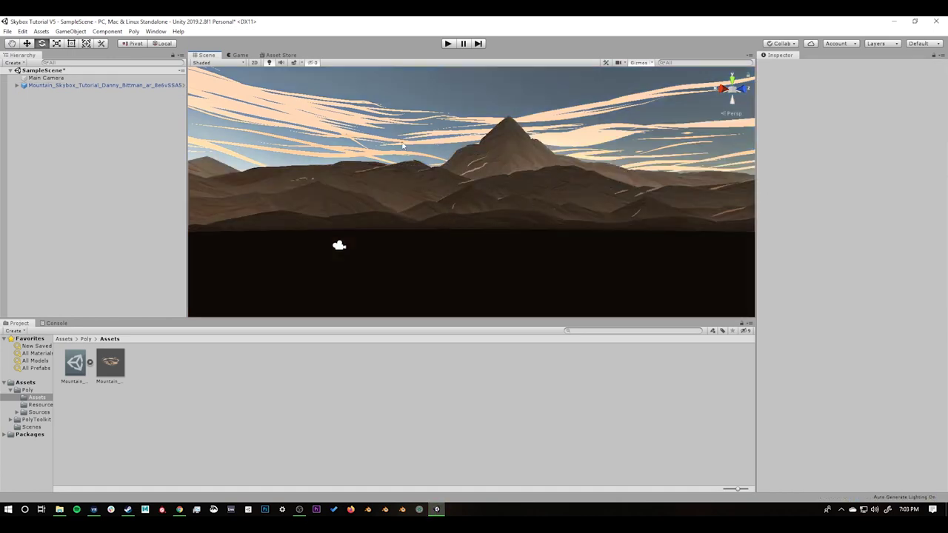
pyautogui.hotkey('ctrl', 'z')
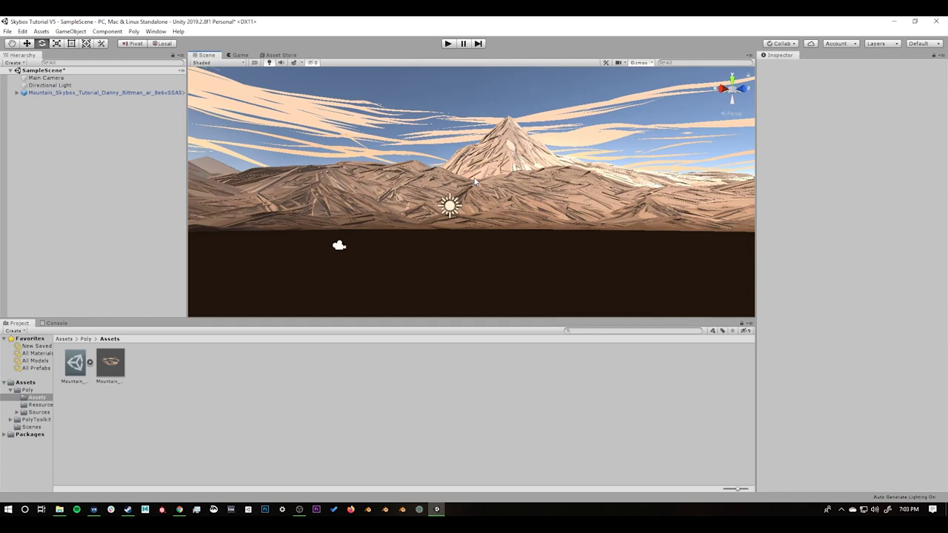
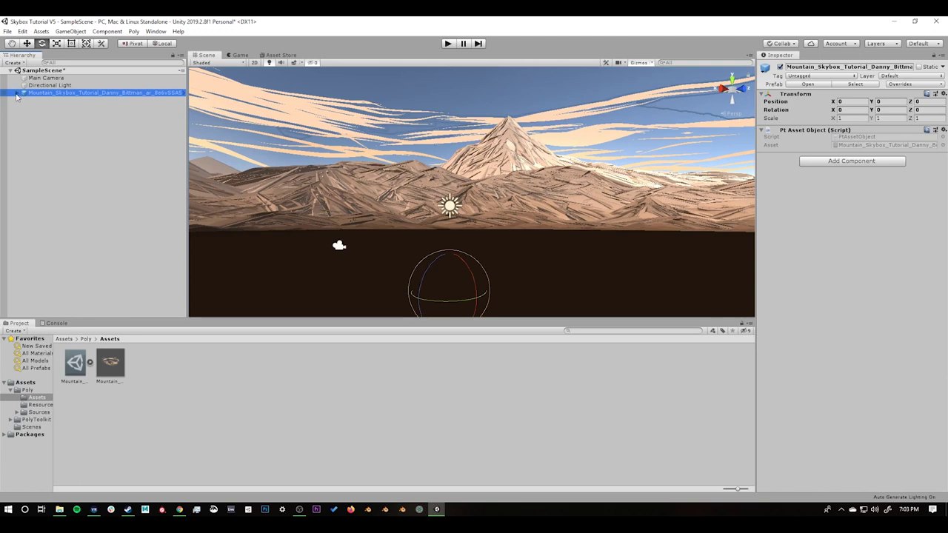
# Expand the mountain skybox object and inspect its Wire, Marker, DoubleTaperedMarker, SoftHighlighter and last MatteHull nodes.
pyautogui.click(17, 93)
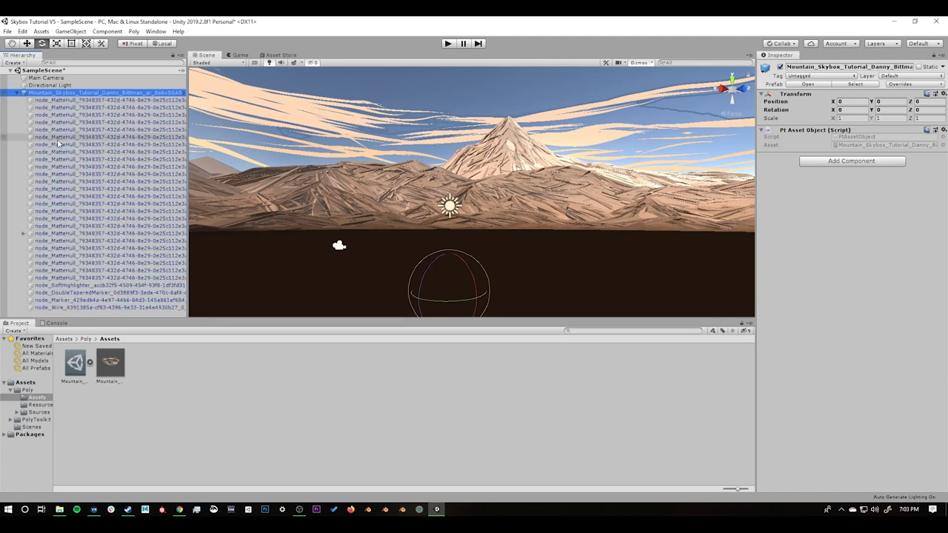
pyautogui.click(68, 308)
pyautogui.click(67, 300)
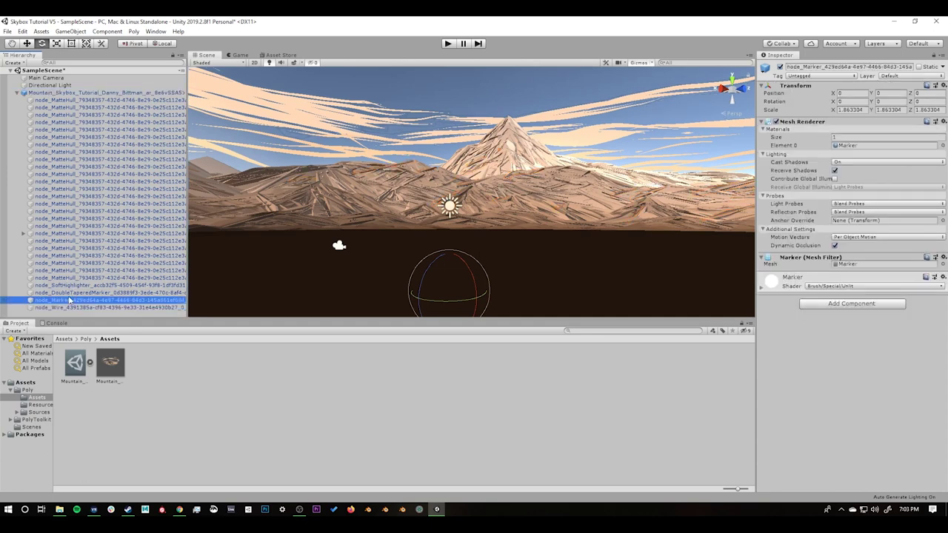
pyautogui.click(68, 293)
pyautogui.click(67, 286)
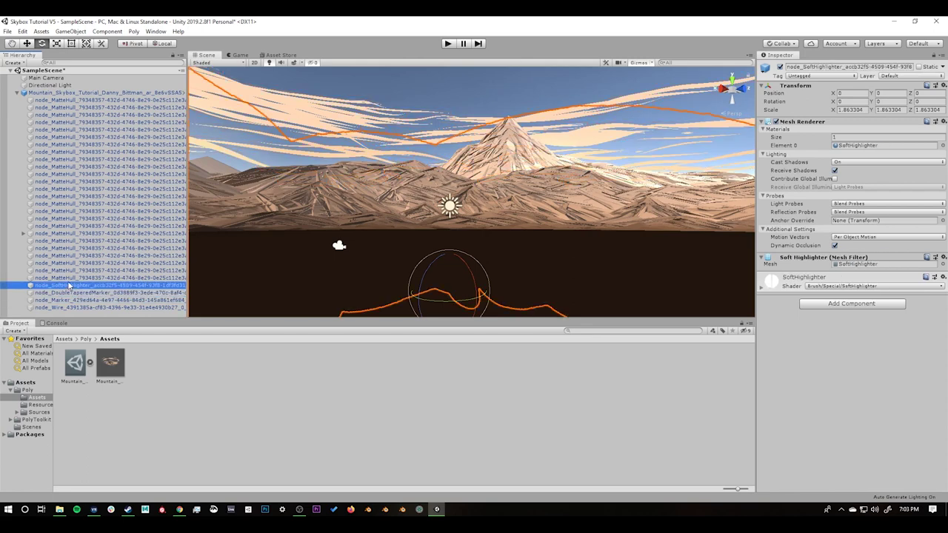
pyautogui.click(68, 278)
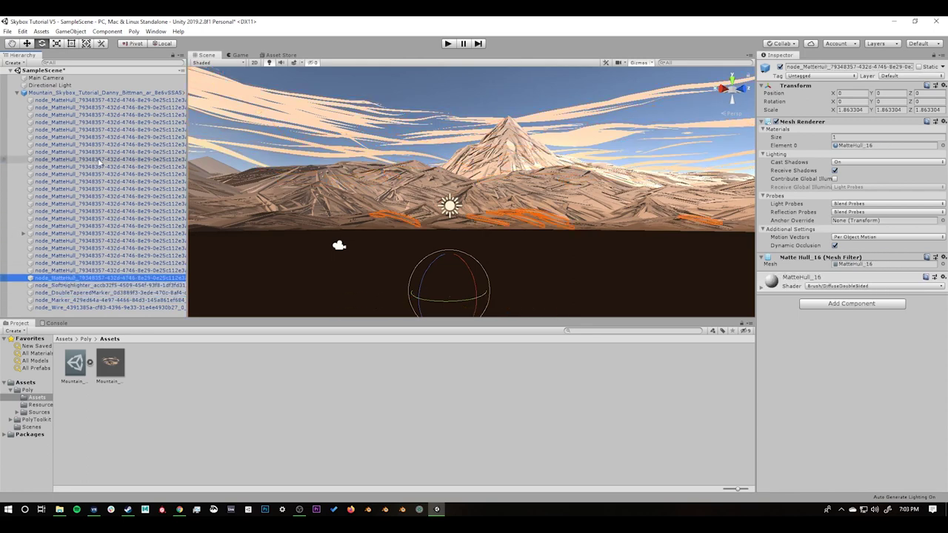
# Examine which parts of the mountains the MatteHull nodes cover, checking all together, the first two singly, and the first eight.
pyautogui.keyDown('shift'); pyautogui.click(83, 100); pyautogui.keyUp('shift')
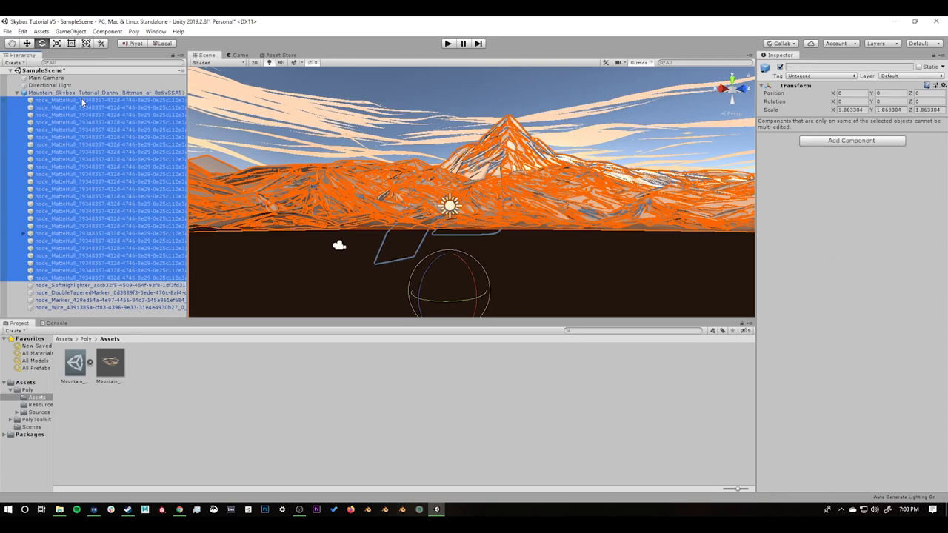
pyautogui.click(82, 101)
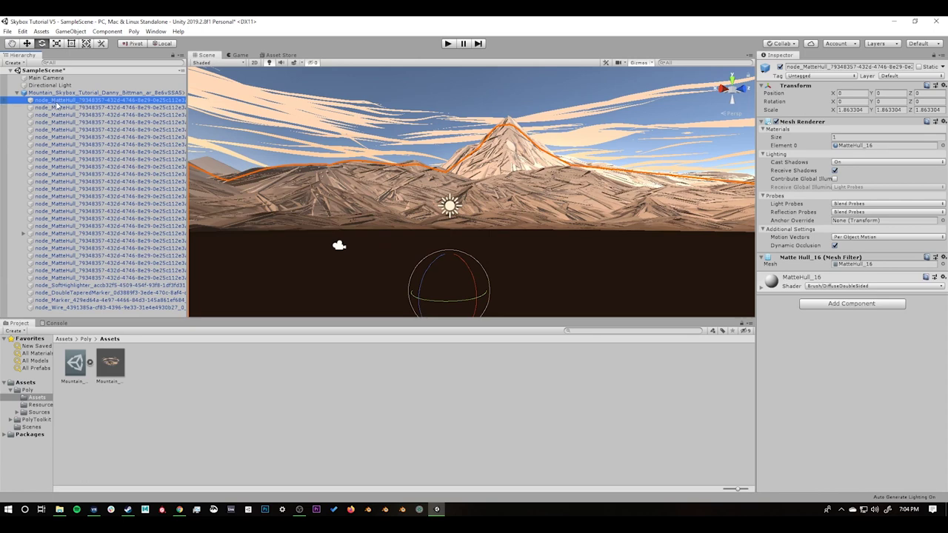
pyautogui.click(57, 107)
pyautogui.keyDown('alt'); pyautogui.moveTo(518, 199); pyautogui.dragTo(474, 203); pyautogui.keyUp('alt')
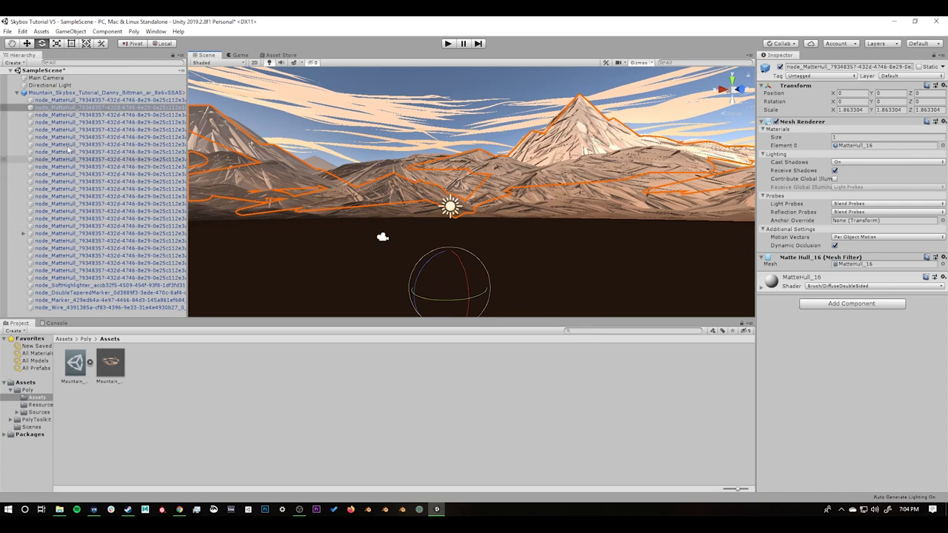
pyautogui.click(72, 101)
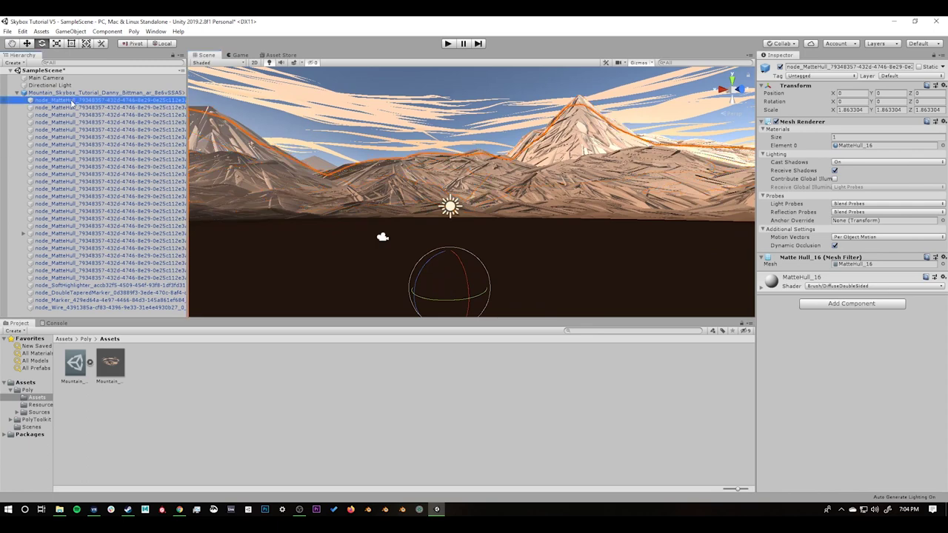
pyautogui.keyDown('shift'); pyautogui.click(72, 153); pyautogui.keyUp('shift')
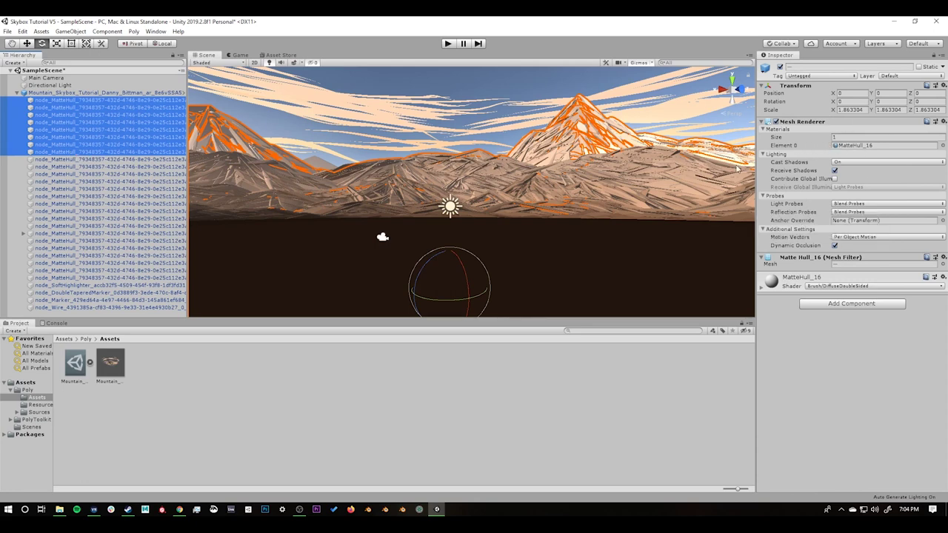
# Inspect the MatteHull node that has no mesh renderer and expand it to check its children MatteHull_16_m0 and MatteHull_16_m1.
pyautogui.click(42, 234)
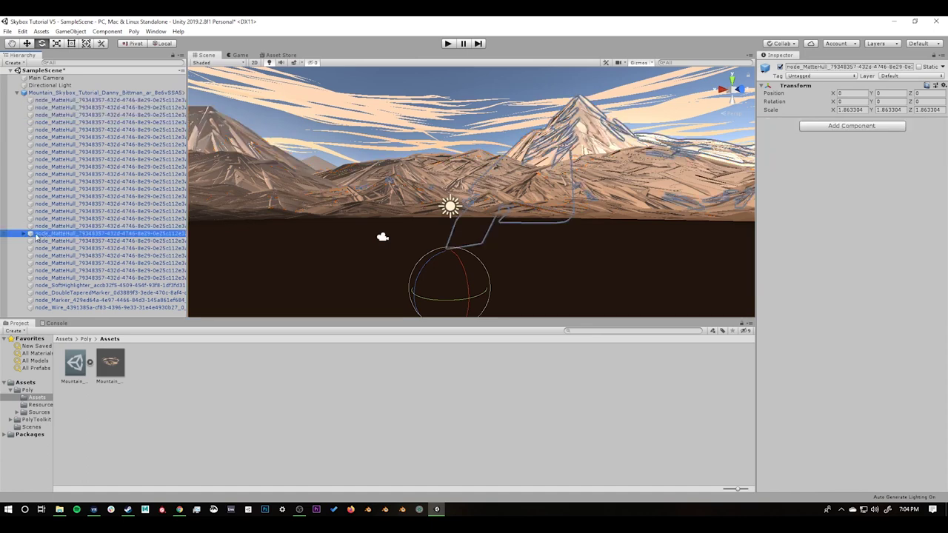
pyautogui.keyDown('alt'); pyautogui.moveTo(380, 199); pyautogui.dragTo(470, 174); pyautogui.keyUp('alt')
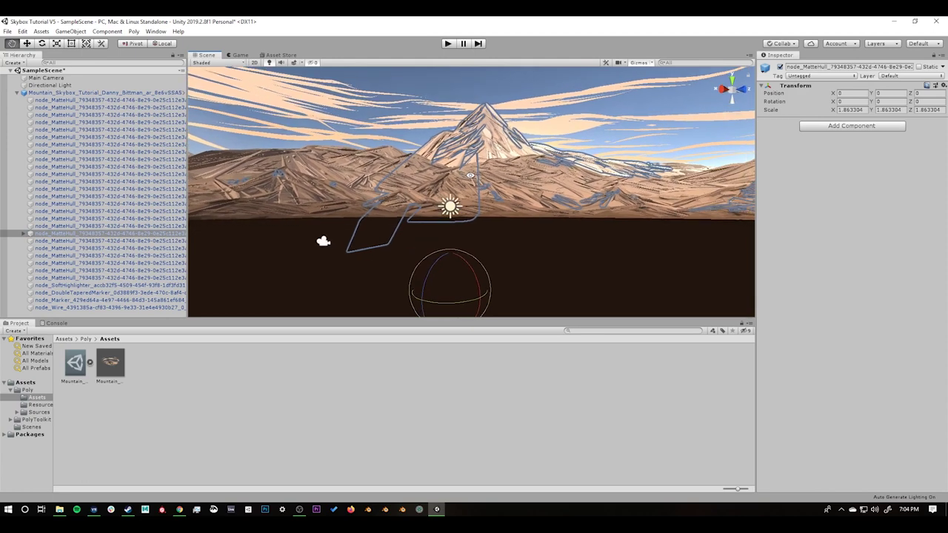
pyautogui.click(49, 236)
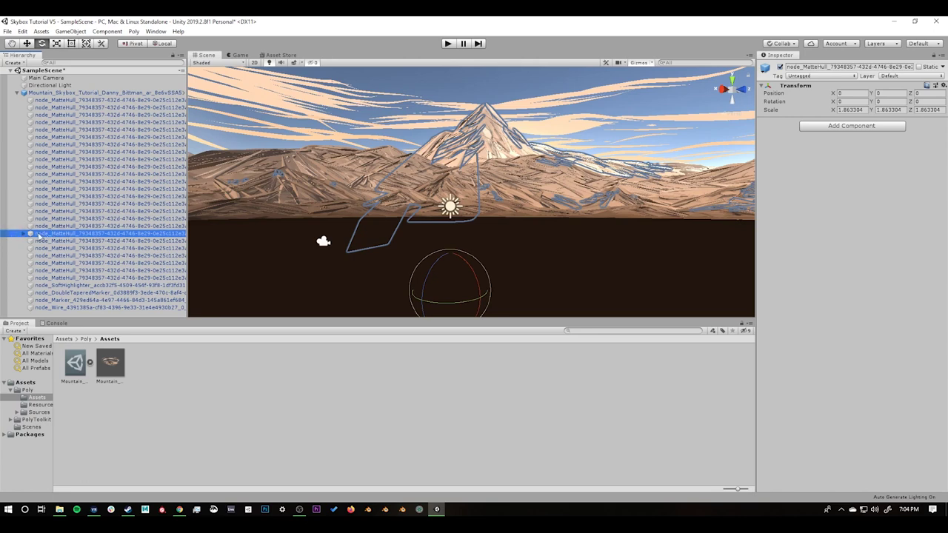
pyautogui.click(26, 234)
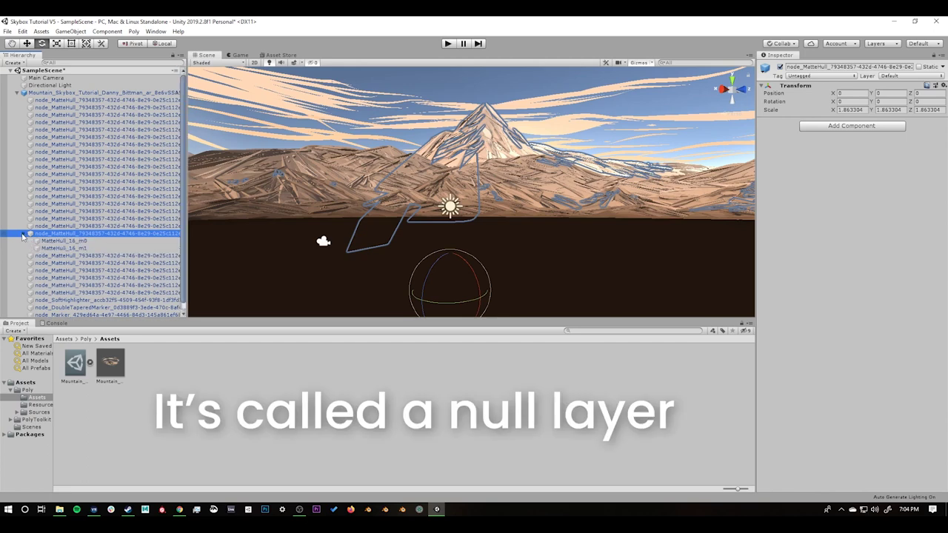
pyautogui.click(60, 242)
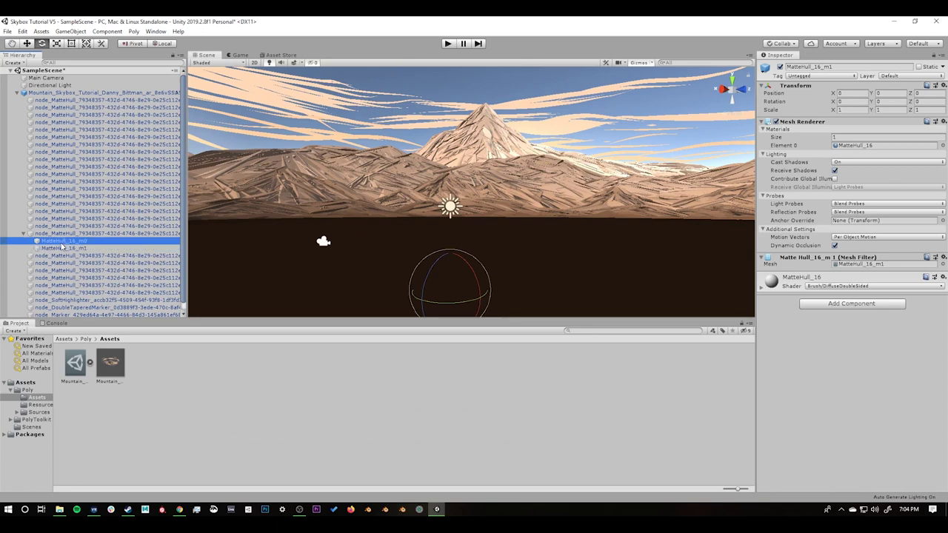
pyautogui.click(62, 234)
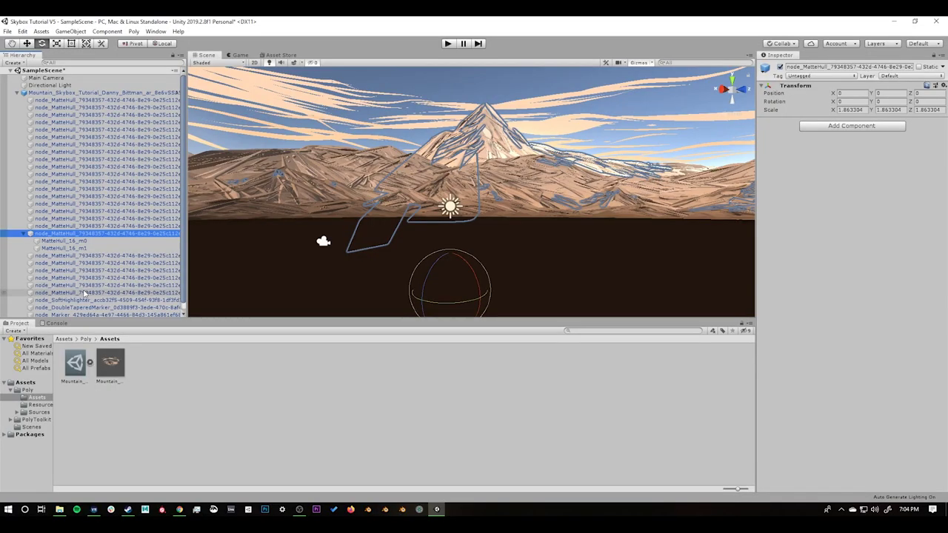
# Select all MatteHull nodes including MatteHull_16_m0 and MatteHull_16_m1, but exclude their empty parent node.
pyautogui.click(84, 293)
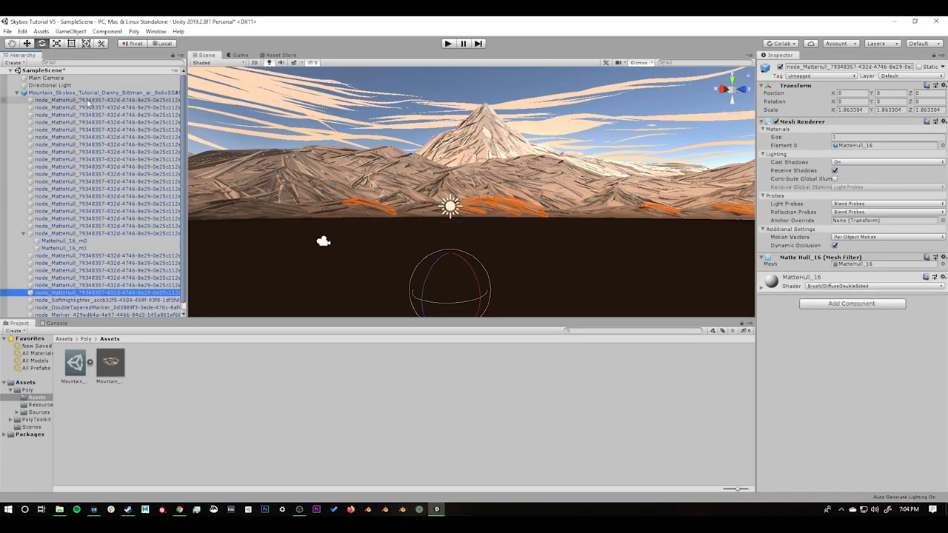
pyautogui.keyDown('shift'); pyautogui.click(87, 100); pyautogui.keyUp('shift')
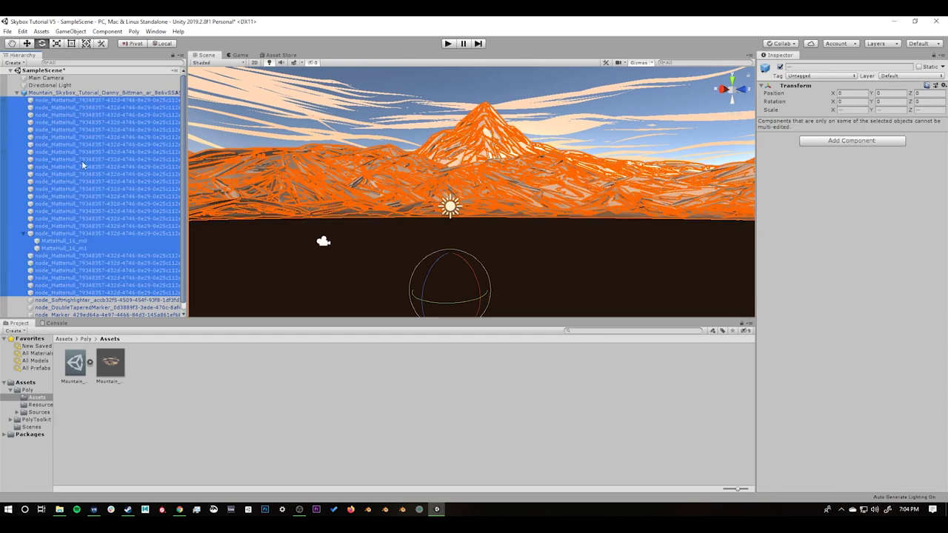
pyautogui.keyDown('ctrl'); pyautogui.click(44, 234); pyautogui.keyUp('ctrl')
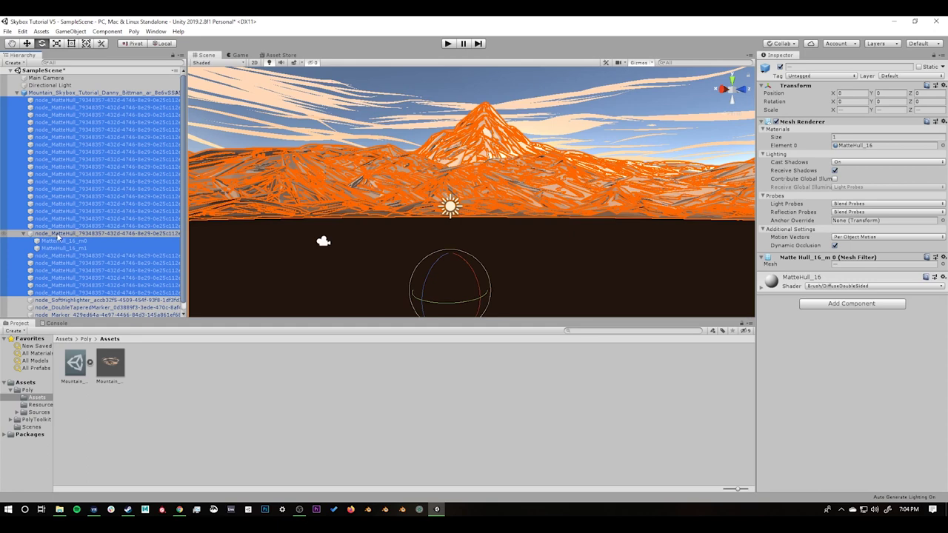
pyautogui.keyDown('ctrl'); pyautogui.click(57, 236); pyautogui.keyUp('ctrl')
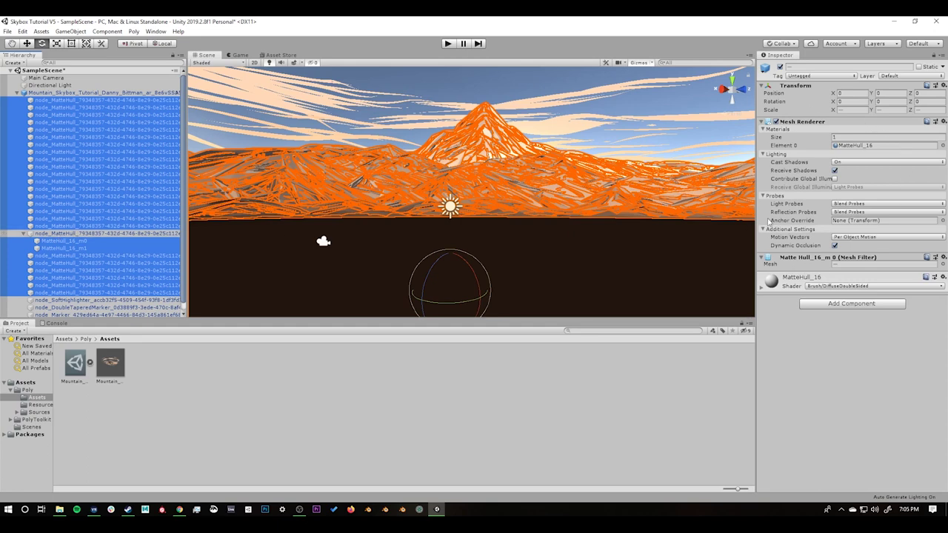
pyautogui.keyDown('ctrl'); pyautogui.click(43, 233); pyautogui.keyUp('ctrl')
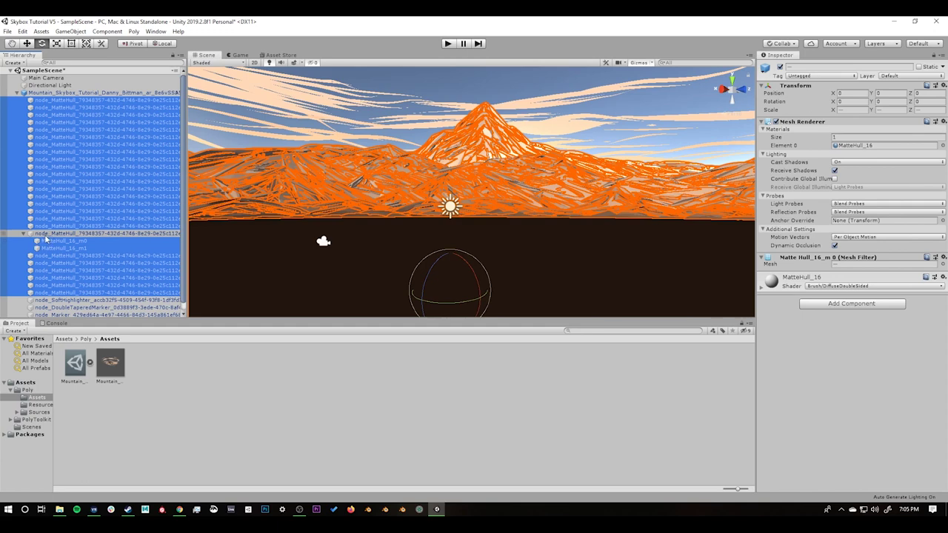
pyautogui.keyDown('ctrl'); pyautogui.click(45, 234); pyautogui.keyUp('ctrl')
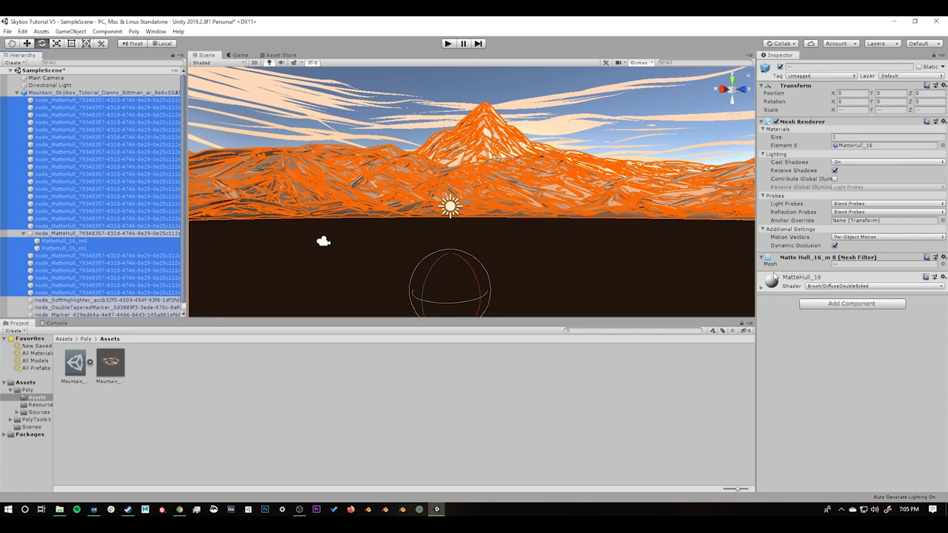
# Replace the material of all selected MatteHull nodes with UnlitHull_16, check the mountains in the scene, and collapse the skybox object.
pyautogui.click(942, 146)
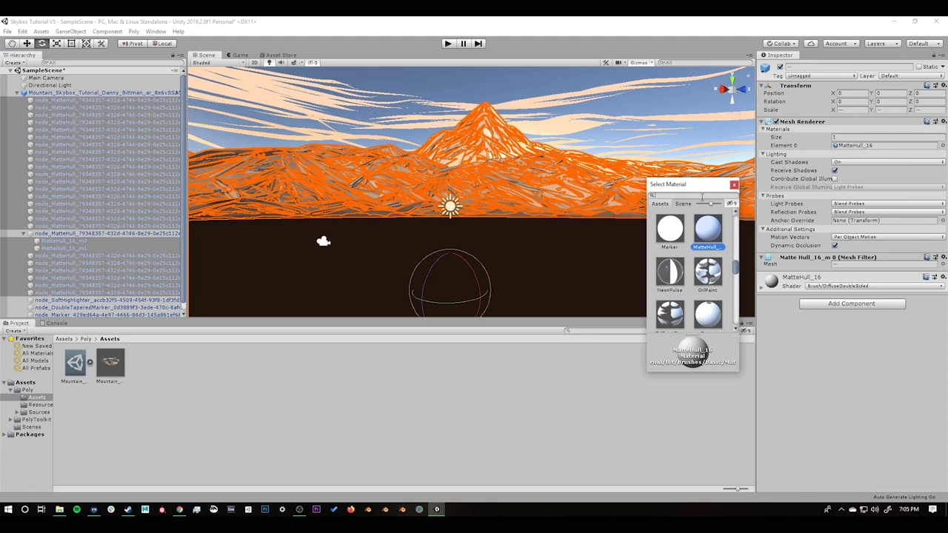
pyautogui.write('unlit')
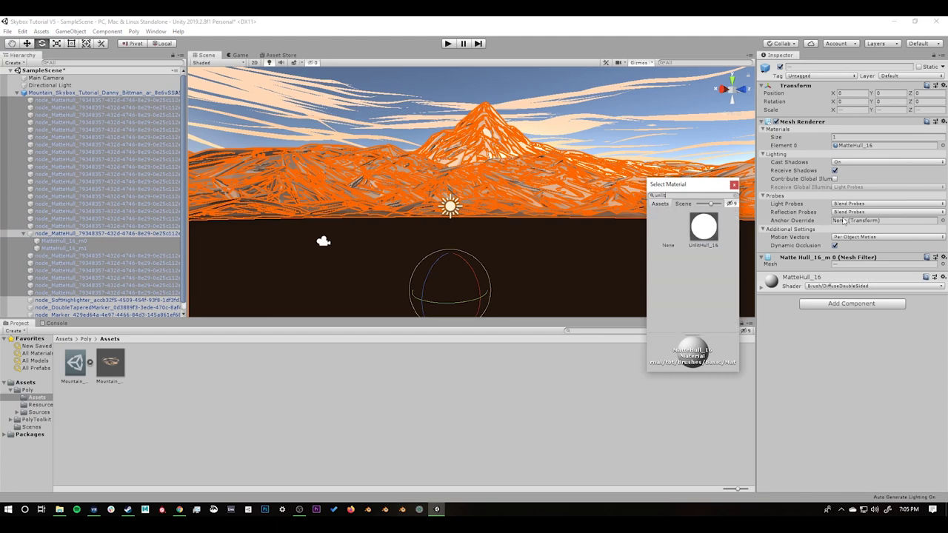
pyautogui.click(709, 233)
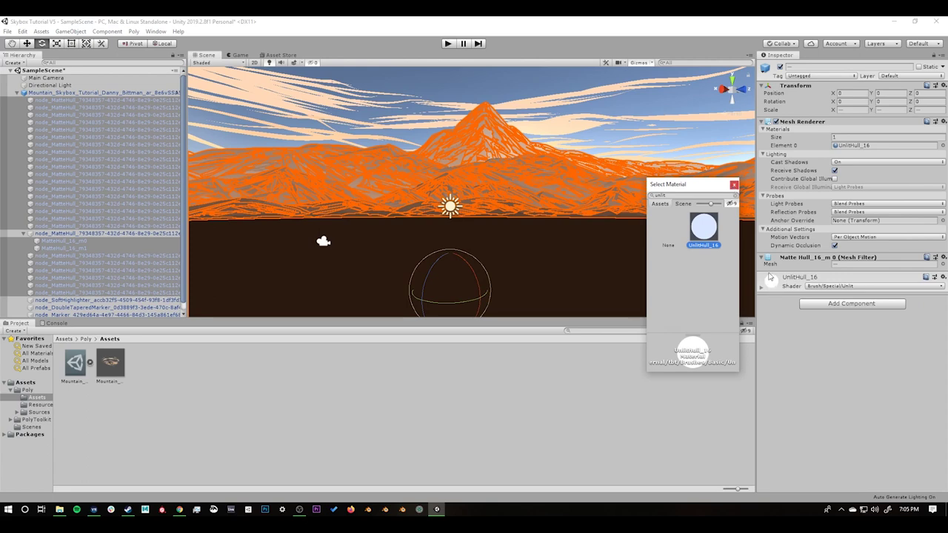
pyautogui.click(733, 186)
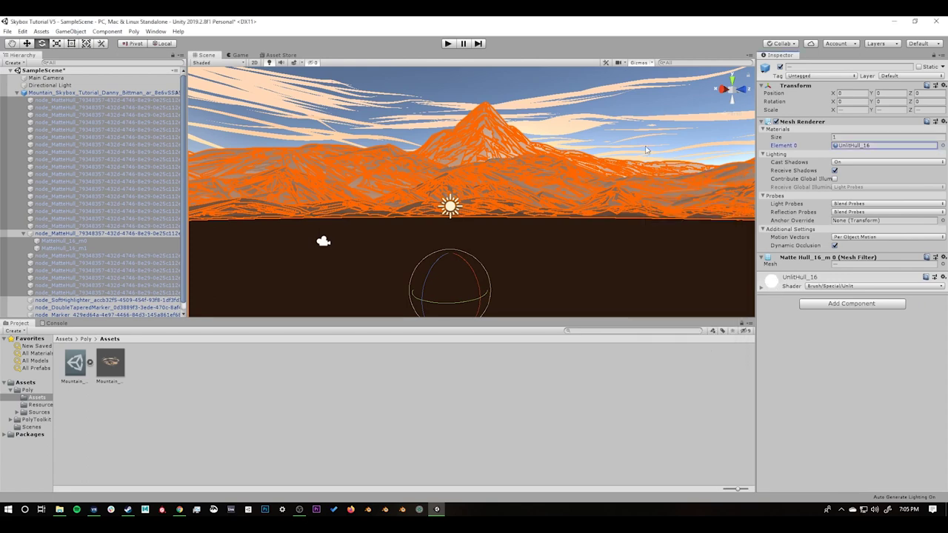
pyautogui.click(653, 95)
pyautogui.keyDown('alt'); pyautogui.moveTo(496, 180); pyautogui.dragTo(791, 156); pyautogui.keyUp('alt')
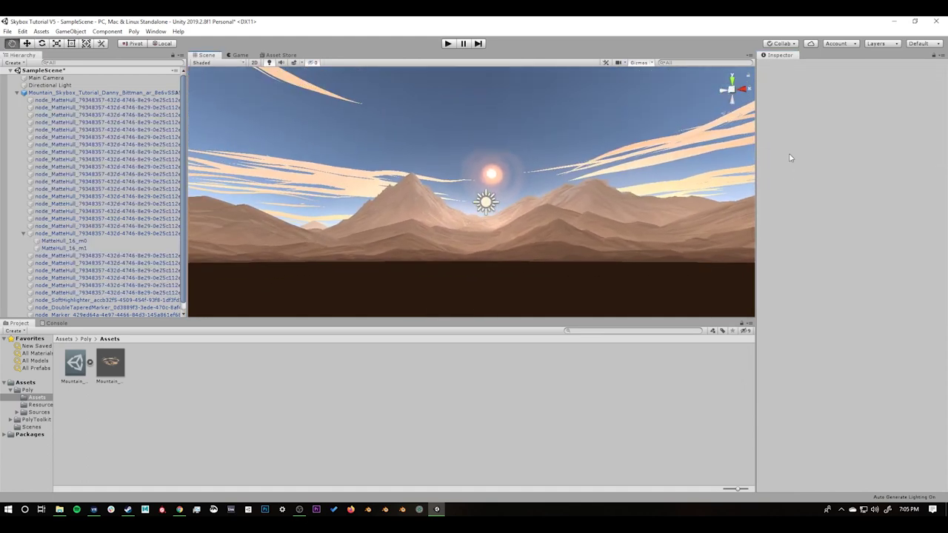
pyautogui.click(16, 93)
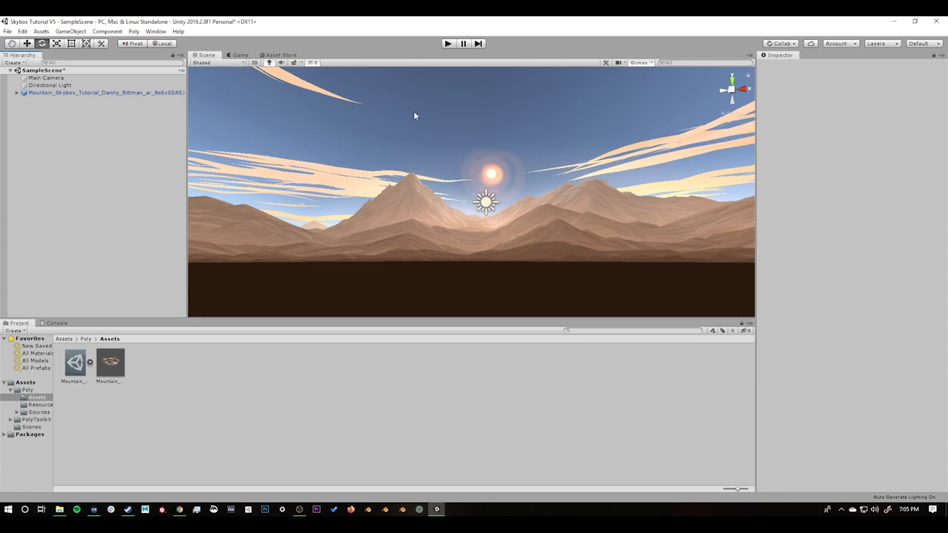
# Create a new material named Skybox Pro in the root Assets folder.
pyautogui.click(64, 338)
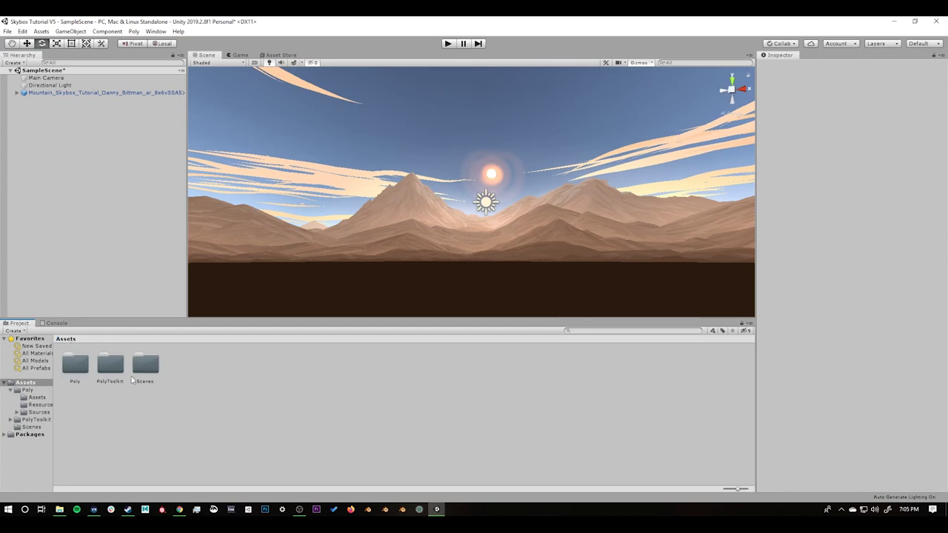
pyautogui.rightClick(185, 377)
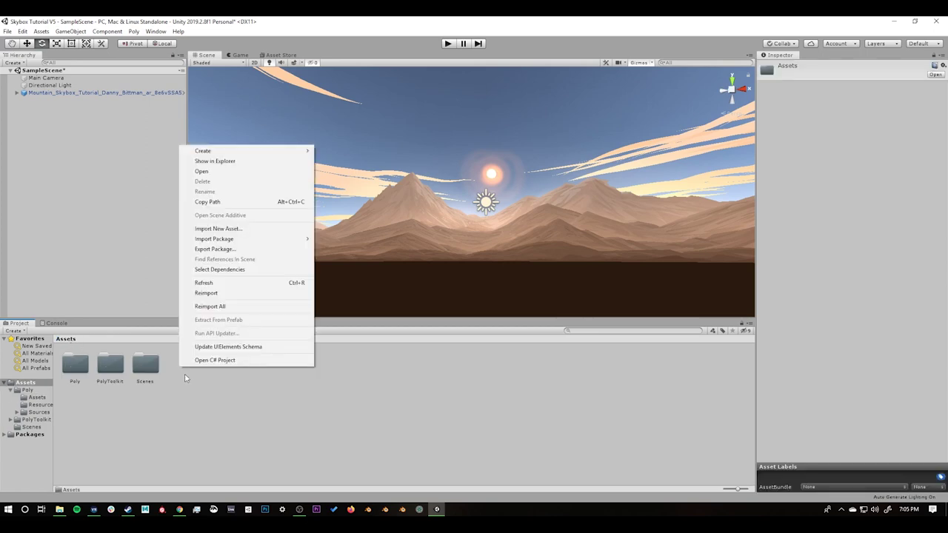
pyautogui.moveTo(237, 150)
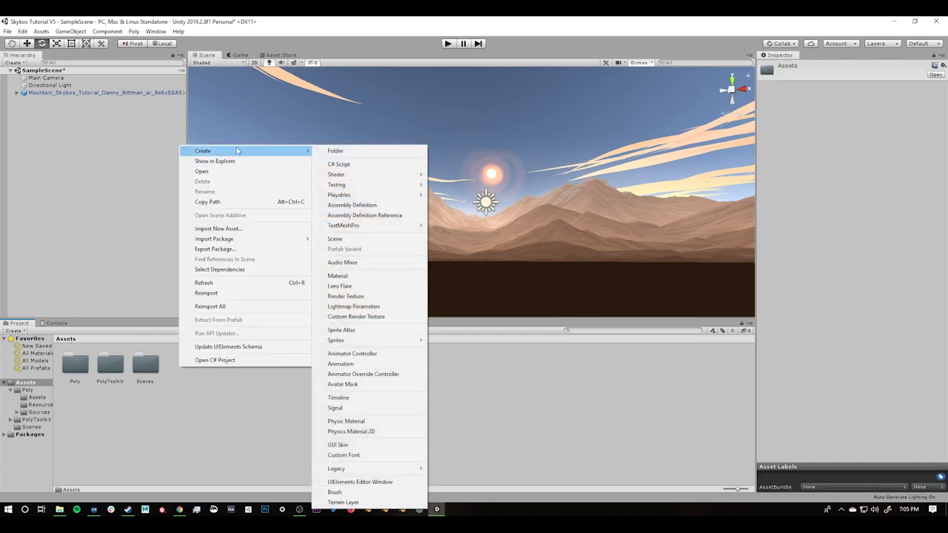
pyautogui.click(337, 276)
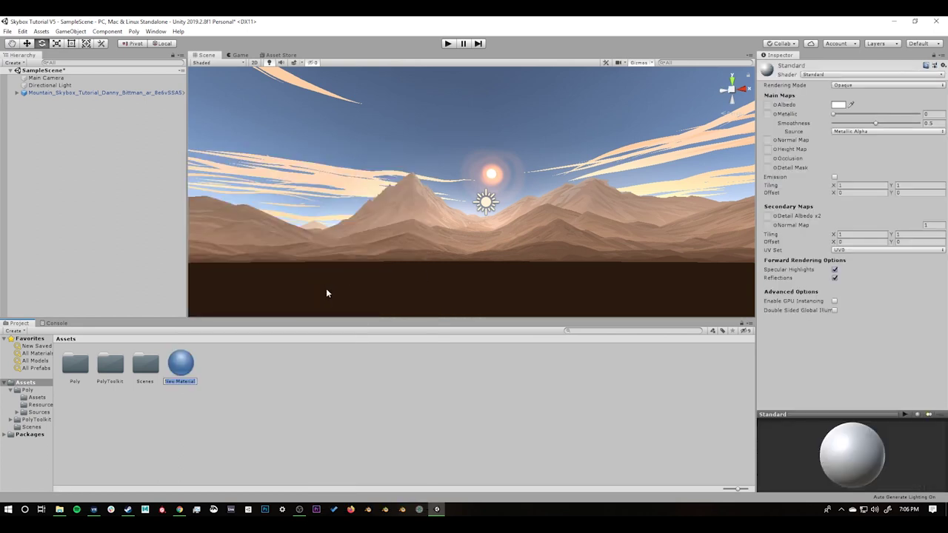
pyautogui.write('Skybox Pro')
pyautogui.press('Return')
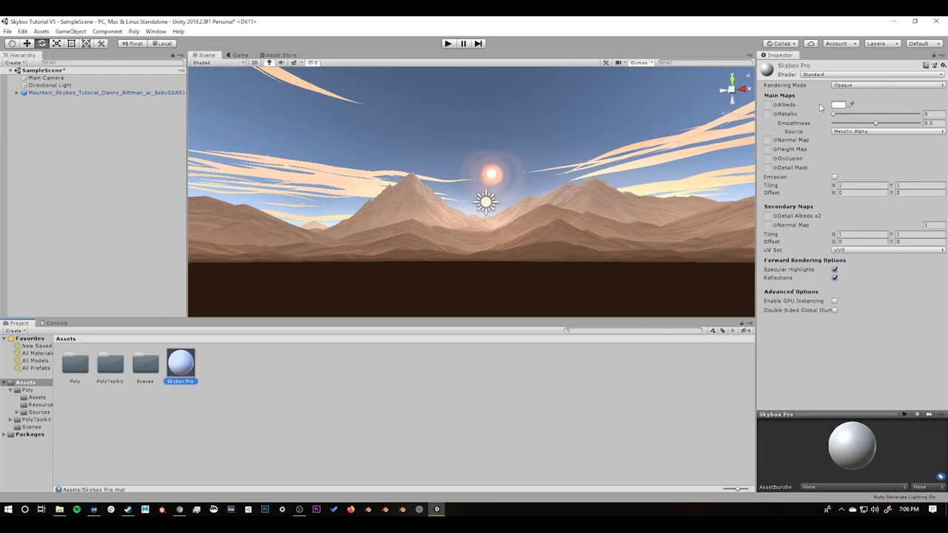
# Switch the Skybox Pro material to the Skybox/Procedural shader and raise its exposure to 3.35.
pyautogui.click(813, 75)
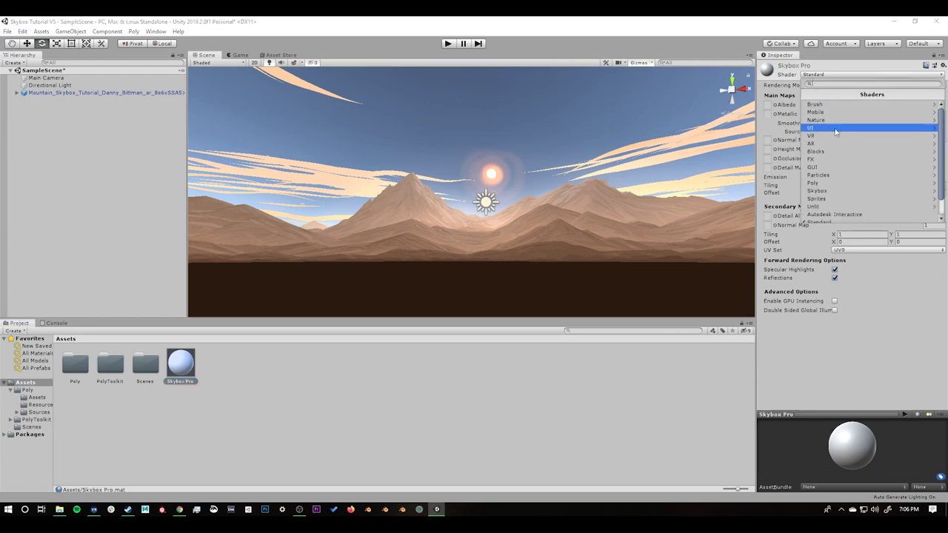
pyautogui.click(817, 191)
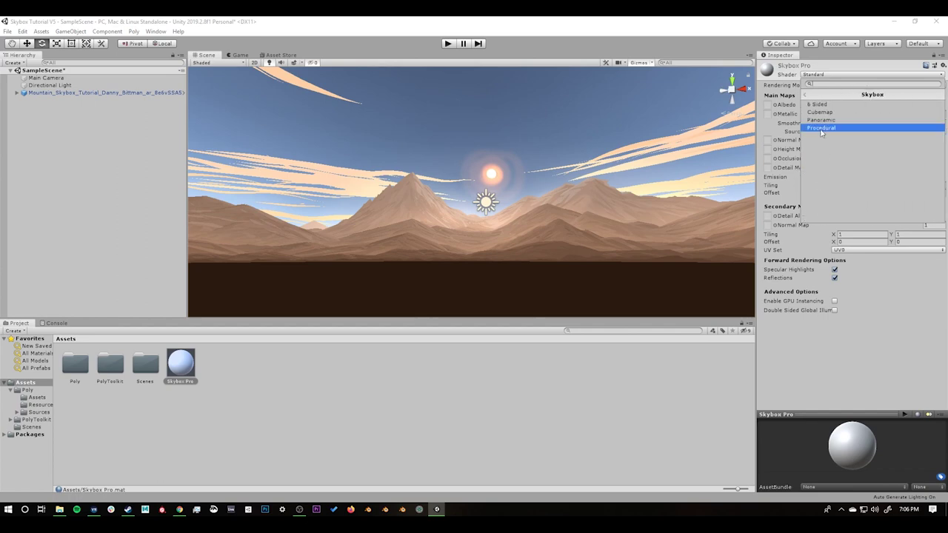
pyautogui.click(821, 129)
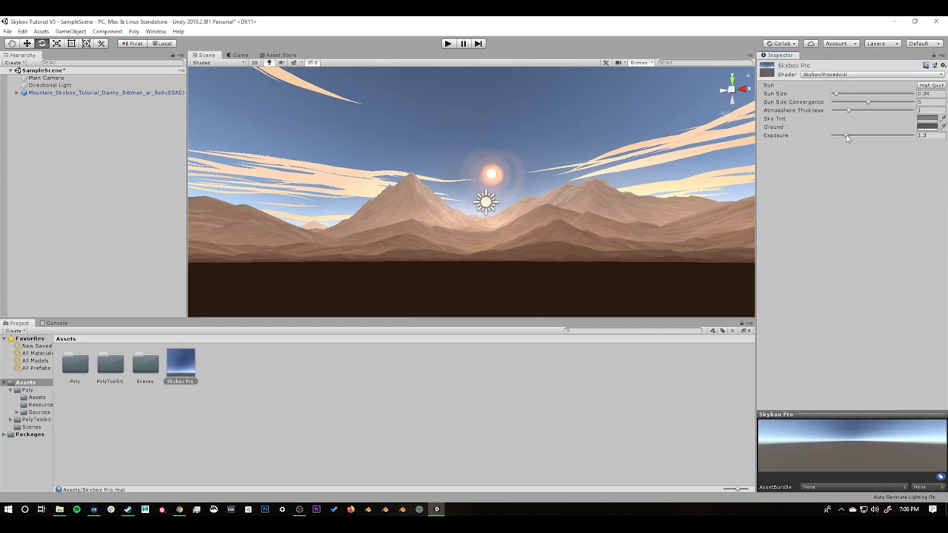
pyautogui.moveTo(847, 137)
pyautogui.mouseDown()
pyautogui.moveTo(877, 136)
pyautogui.moveTo(866, 136)
pyautogui.mouseUp()
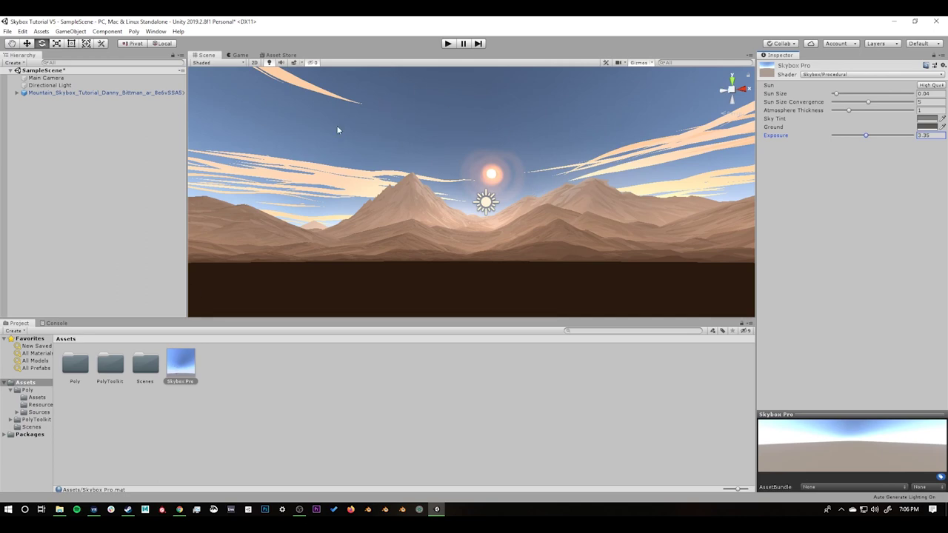
# Open the scene's Lighting Settings and dock them alongside the Inspector.
pyautogui.click(155, 31)
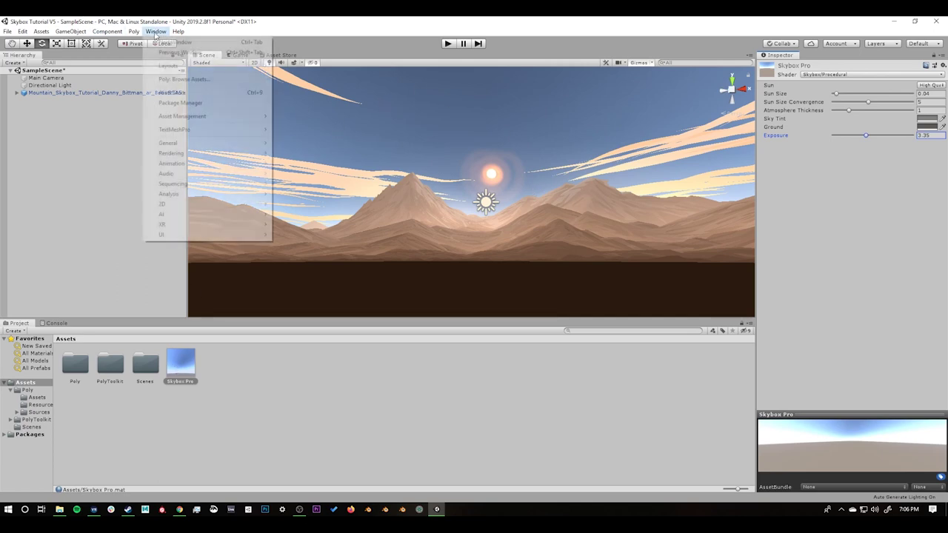
pyautogui.moveTo(176, 153)
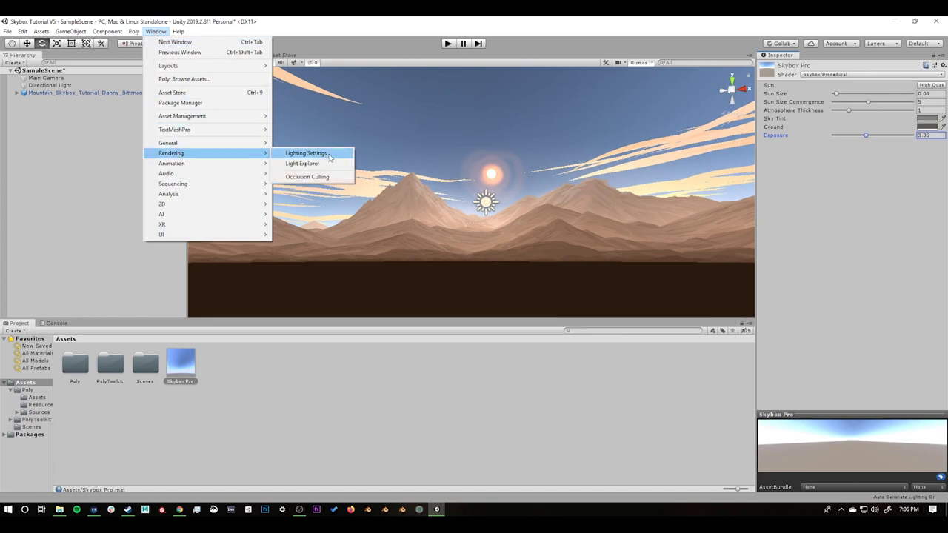
pyautogui.click(300, 153)
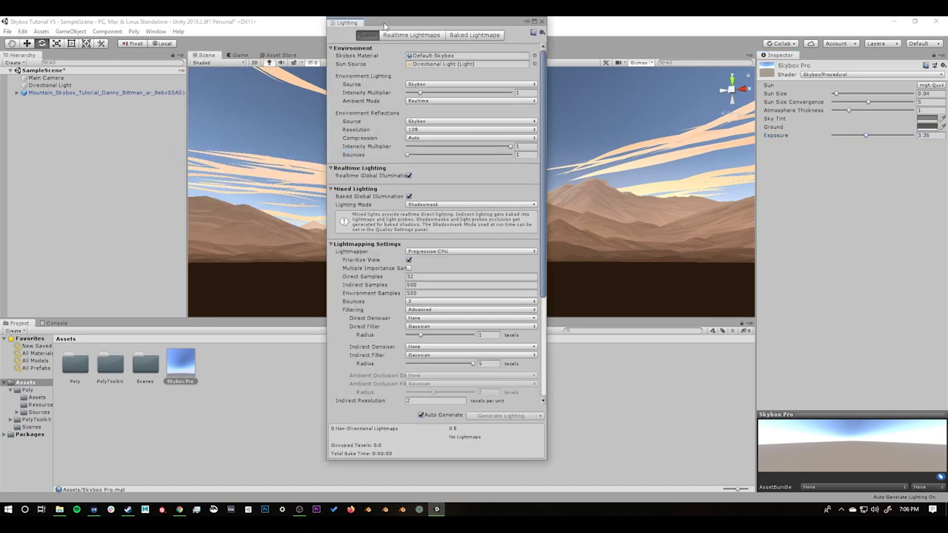
pyautogui.moveTo(384, 27); pyautogui.dragTo(400, 45)
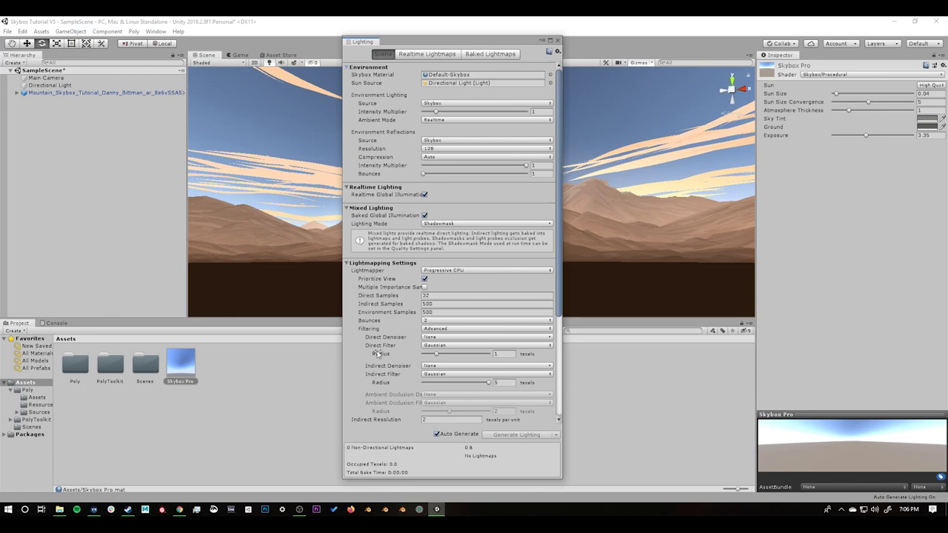
pyautogui.scroll(-5, 379, 357)
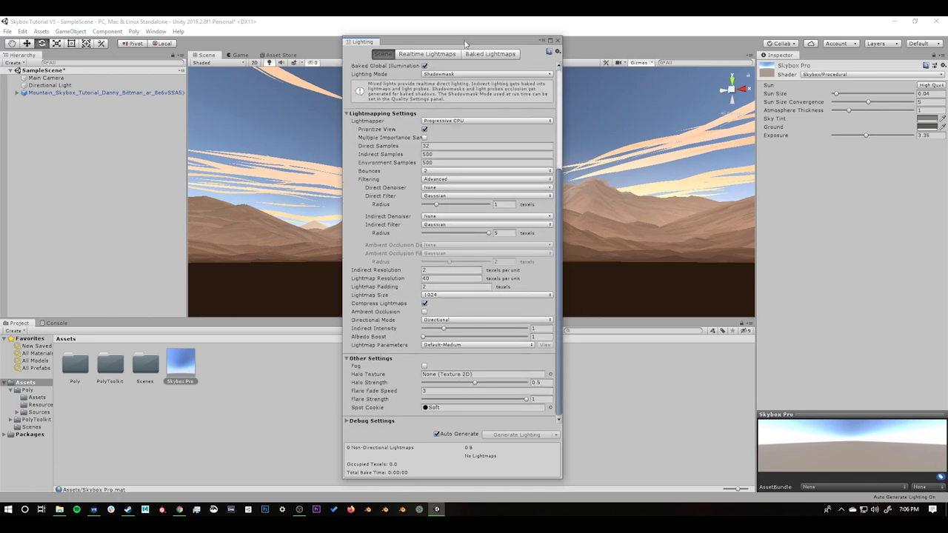
pyautogui.moveTo(463, 34); pyautogui.dragTo(687, 28)
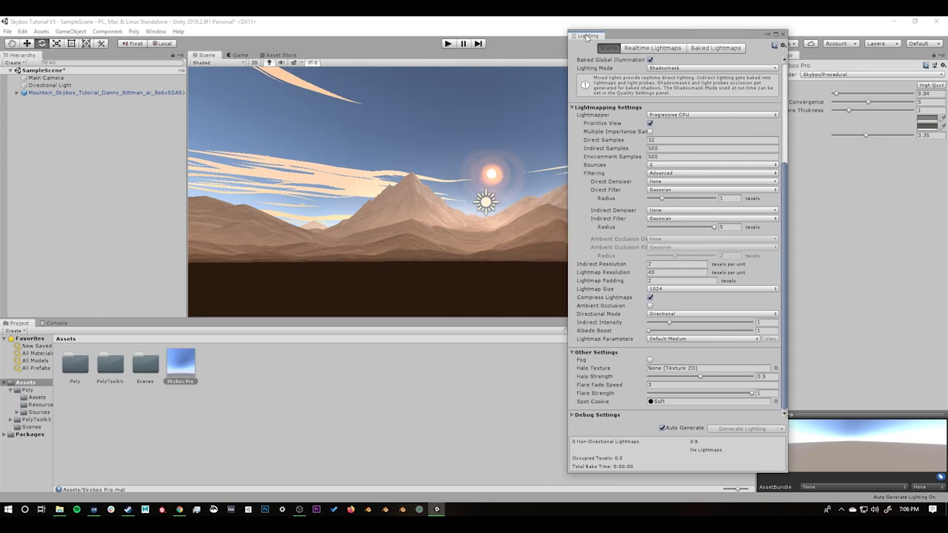
pyautogui.moveTo(587, 37); pyautogui.dragTo(821, 56)
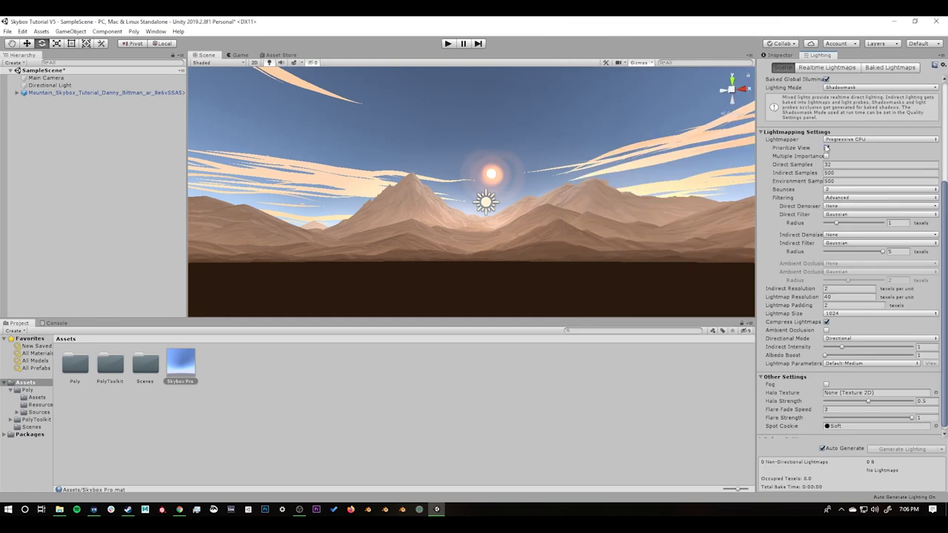
# Assign the Skybox Pro material as the skybox material of the scene's environment lighting.
pyautogui.scroll(5, 804, 205)
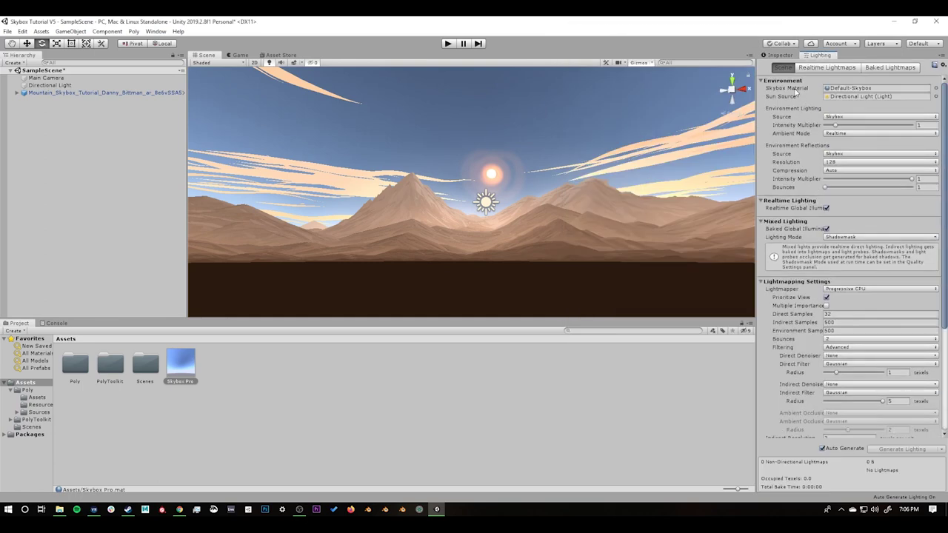
pyautogui.click(843, 89)
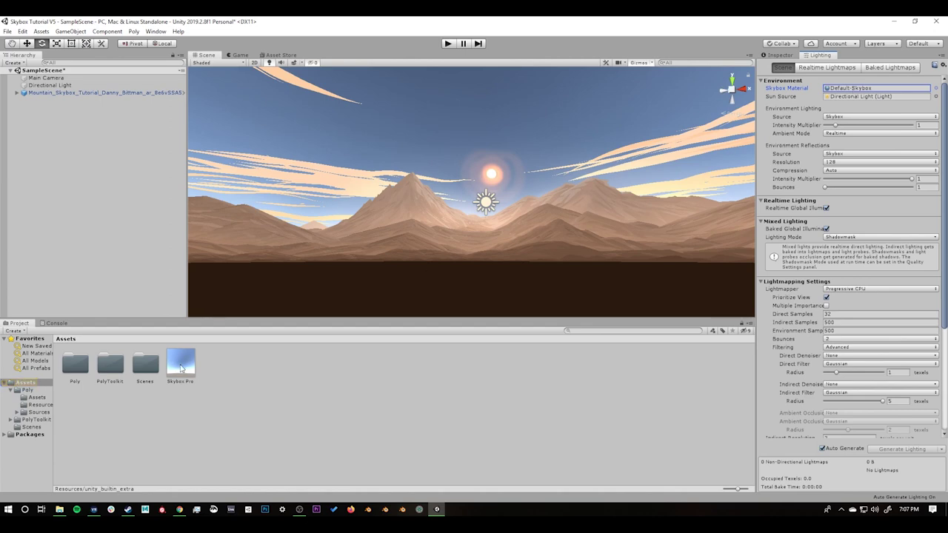
pyautogui.moveTo(184, 367); pyautogui.dragTo(847, 90)
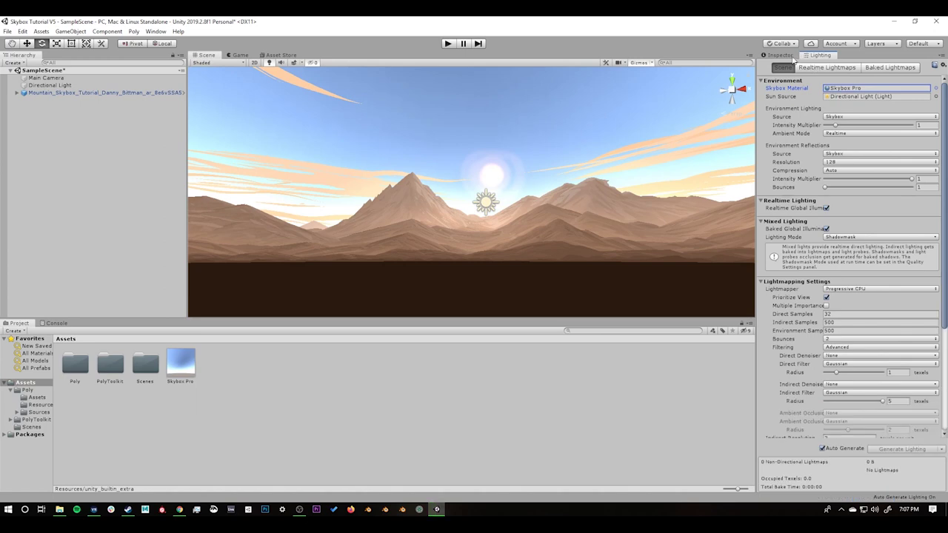
# Lower the exposure of the Skybox Pro material to 2.44.
pyautogui.click(780, 55)
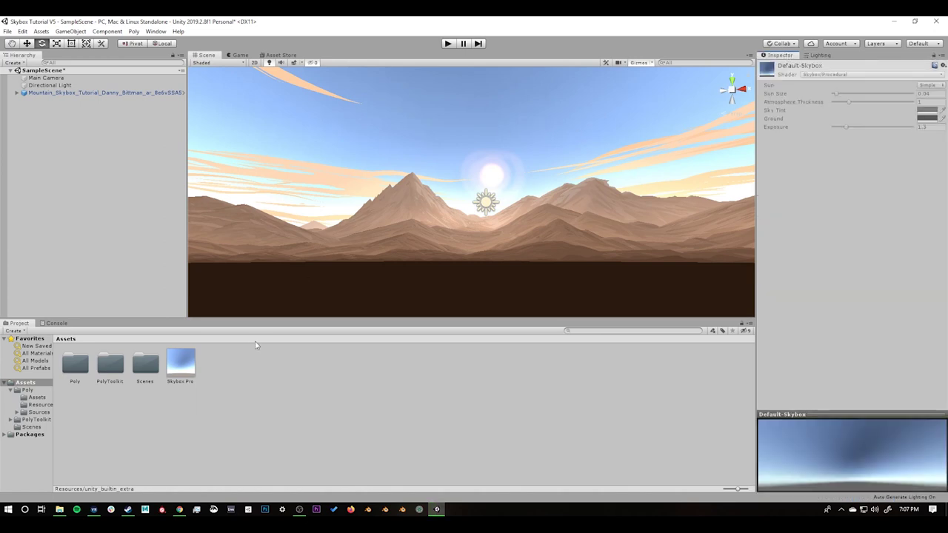
pyautogui.click(180, 362)
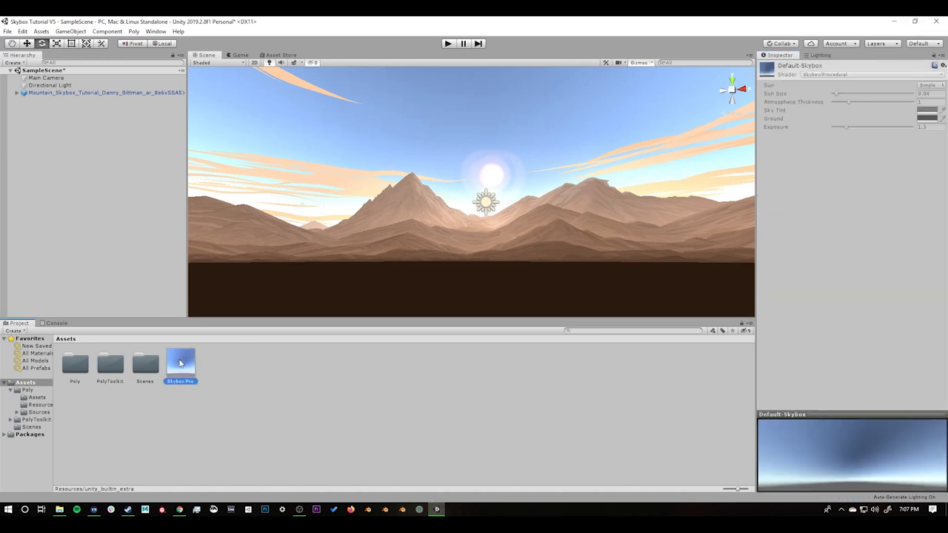
pyautogui.moveTo(865, 136); pyautogui.dragTo(856, 136)
# Try an atmosphere thickness of 2.2 on the Skybox Pro material, view the sky, and reset the thickness to 1.
pyautogui.keyDown('alt'); pyautogui.moveTo(578, 131); pyautogui.dragTo(614, 223); pyautogui.keyUp('alt')
pyautogui.moveTo(853, 111); pyautogui.dragTo(868, 110)
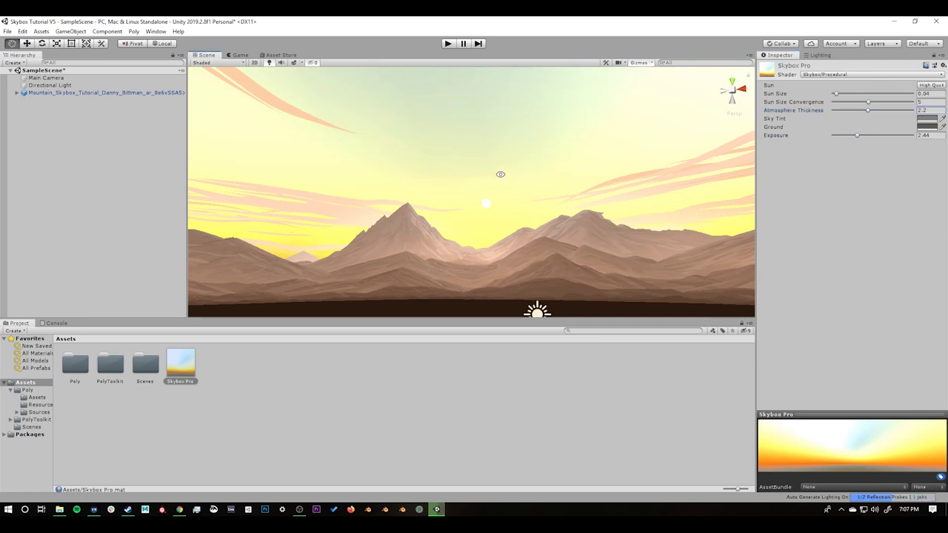
pyautogui.moveTo(499, 174)
pyautogui.keyDown('alt'); pyautogui.mouseDown()
pyautogui.moveTo(419, 173)
pyautogui.moveTo(488, 187)
pyautogui.moveTo(503, 166)
pyautogui.mouseUp(); pyautogui.keyUp('alt')
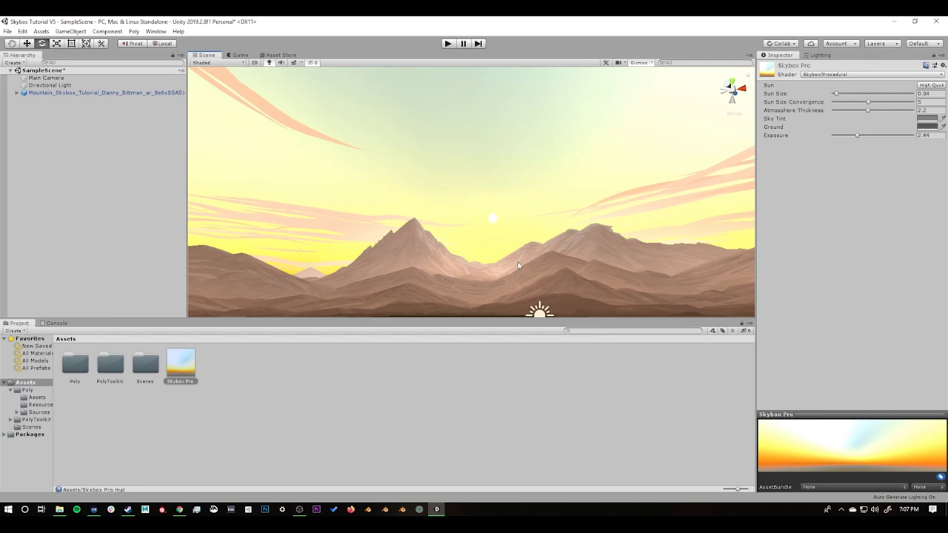
pyautogui.keyDown('alt'); pyautogui.moveTo(518, 266); pyautogui.dragTo(541, 226); pyautogui.keyUp('alt')
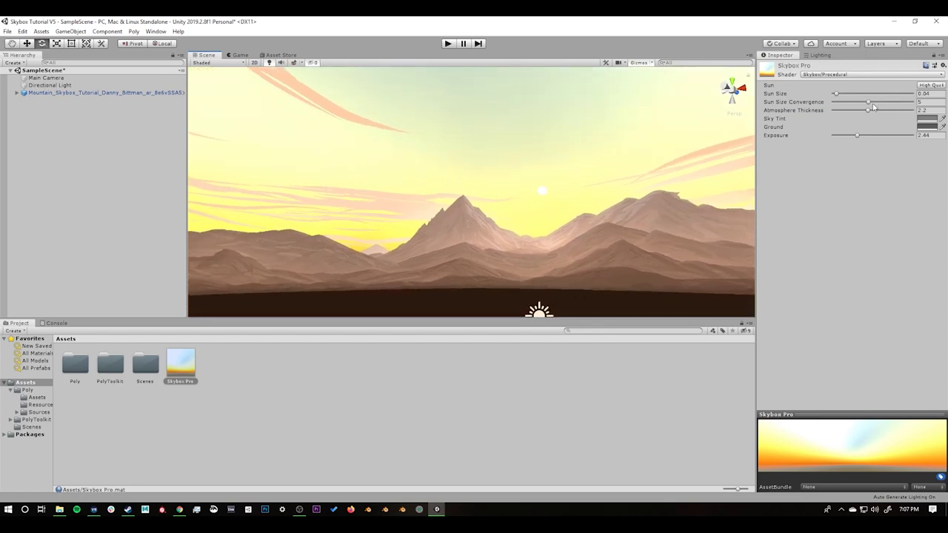
pyautogui.moveTo(862, 111)
pyautogui.mouseDown()
pyautogui.moveTo(844, 110)
pyautogui.moveTo(889, 110)
pyautogui.moveTo(872, 110)
pyautogui.mouseUp()
pyautogui.keyDown('alt'); pyautogui.moveTo(476, 213); pyautogui.dragTo(548, 237); pyautogui.keyUp('alt')
pyautogui.write('1')
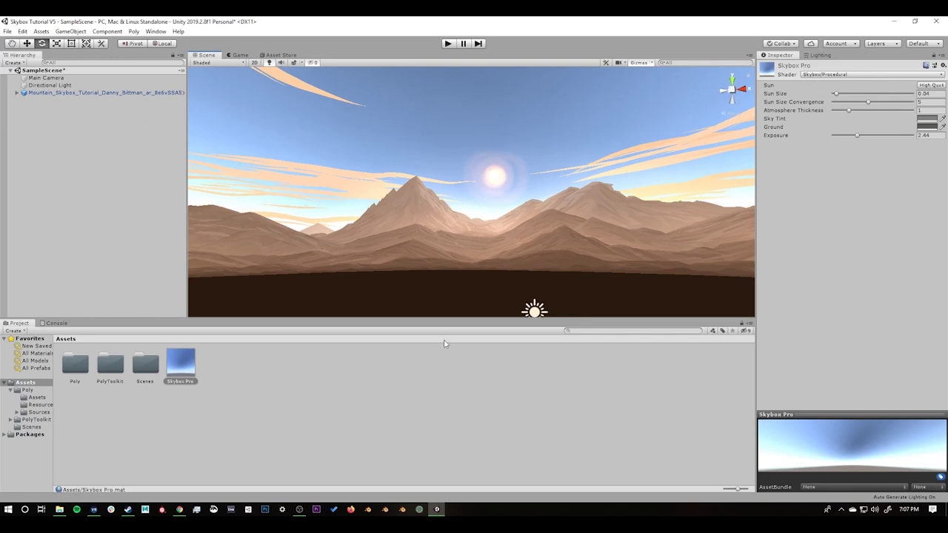
# Create a new material named Skybox Tex in the project's Assets folder.
pyautogui.click(236, 374)
pyautogui.rightClick(225, 368)
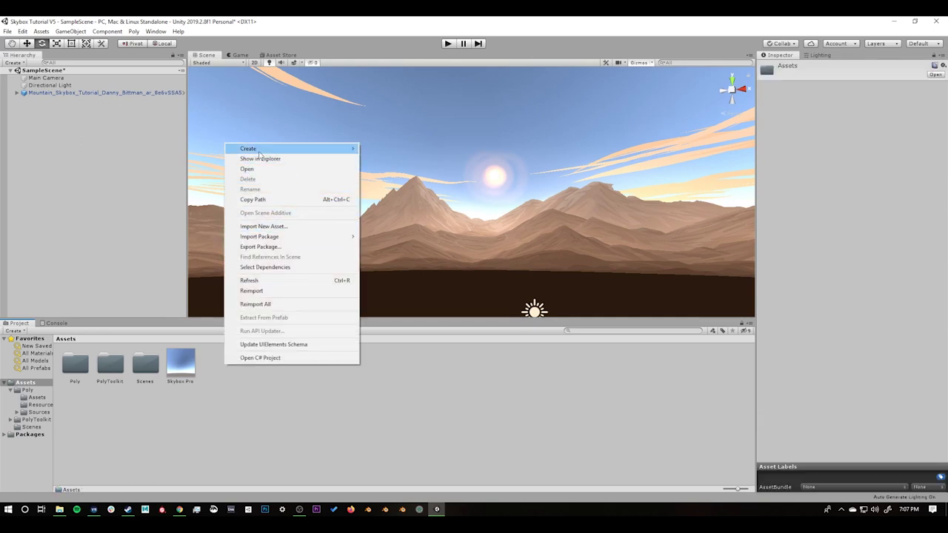
pyautogui.moveTo(261, 150)
pyautogui.click(383, 273)
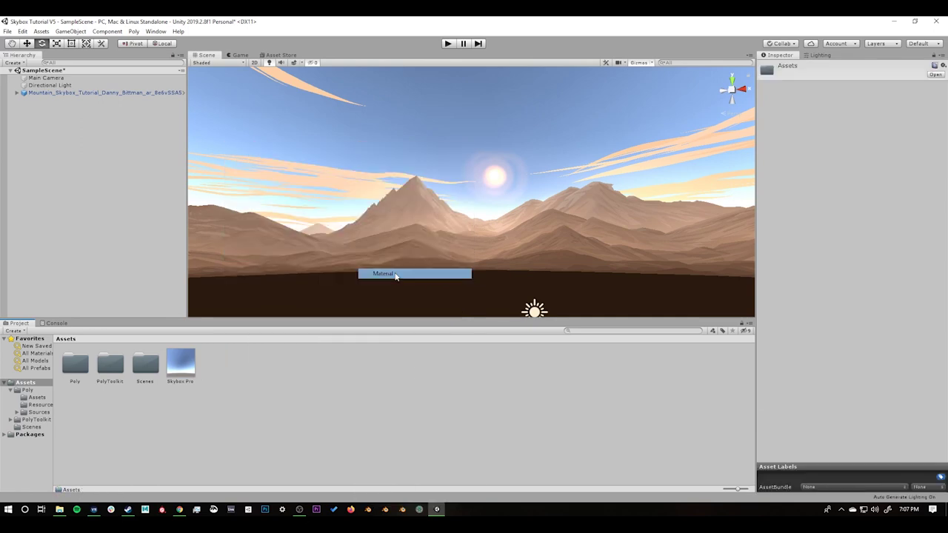
pyautogui.write('S')
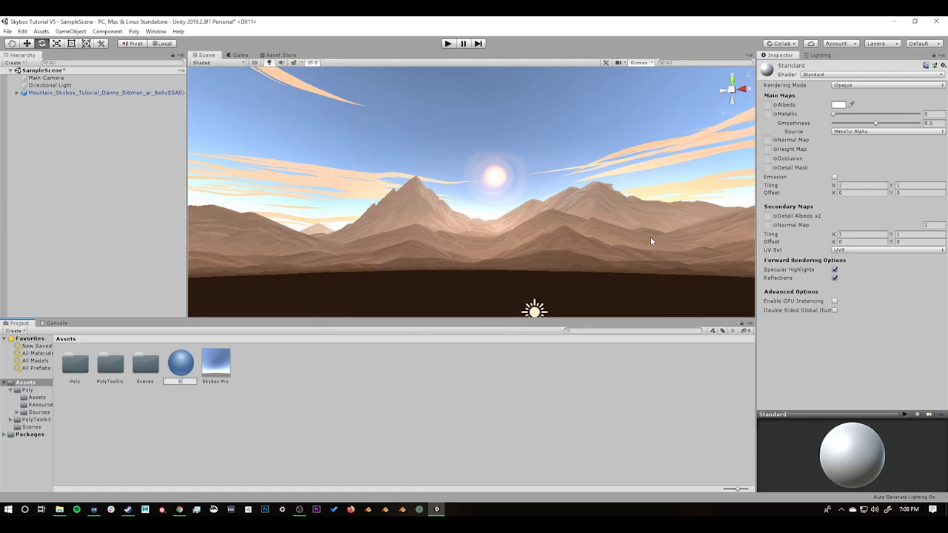
pyautogui.write('kybox Tex')
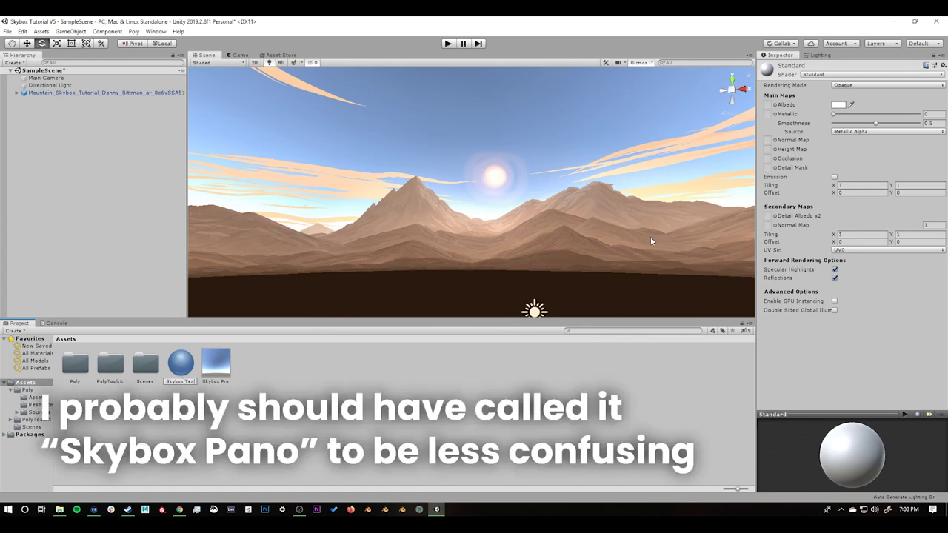
pyautogui.press('Return')
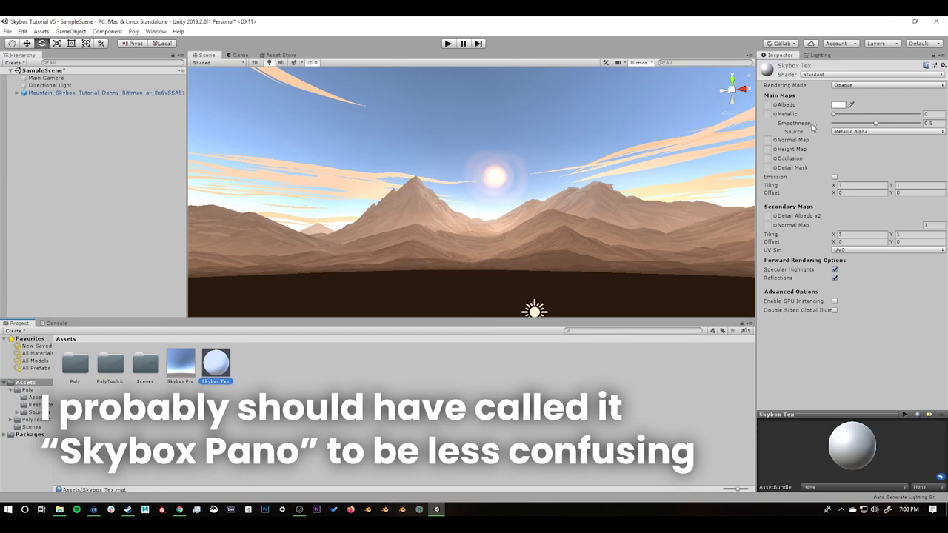
# Change the shader of the Skybox Tex material to Skybox/Panoramic.
pyautogui.click(817, 76)
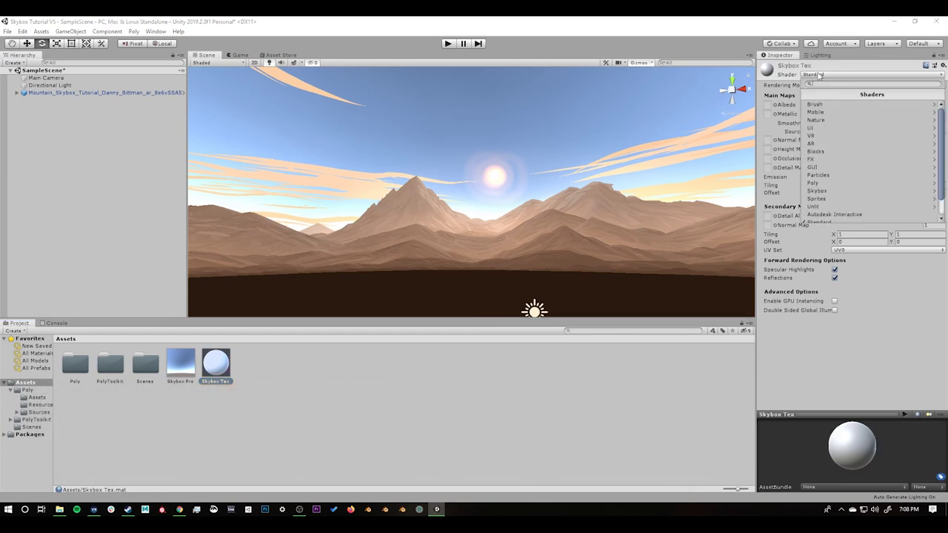
pyautogui.click(820, 190)
pyautogui.click(821, 120)
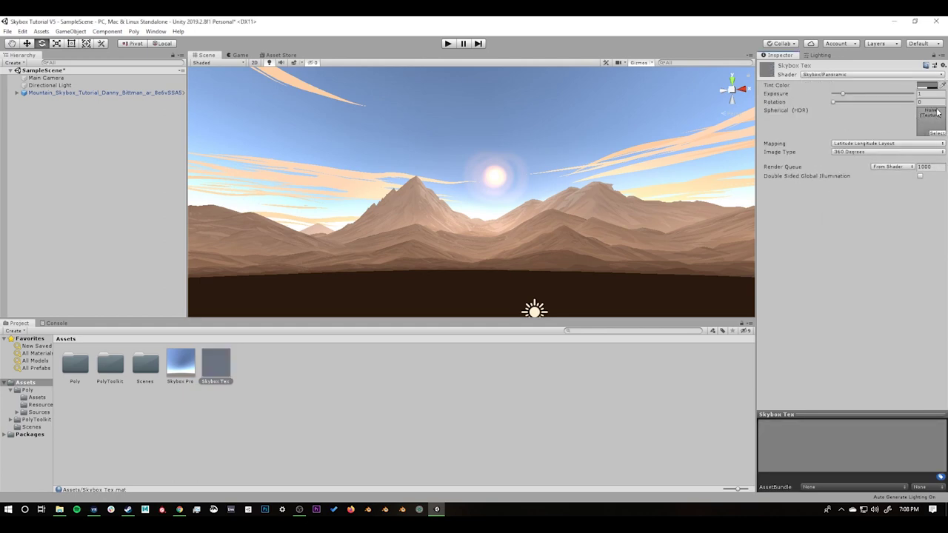
pyautogui.click(241, 395)
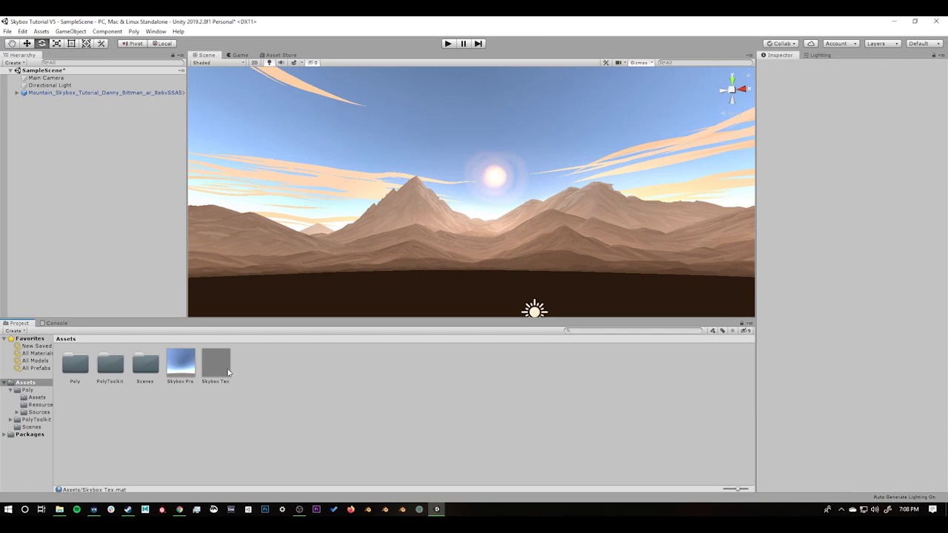
pyautogui.click(227, 372)
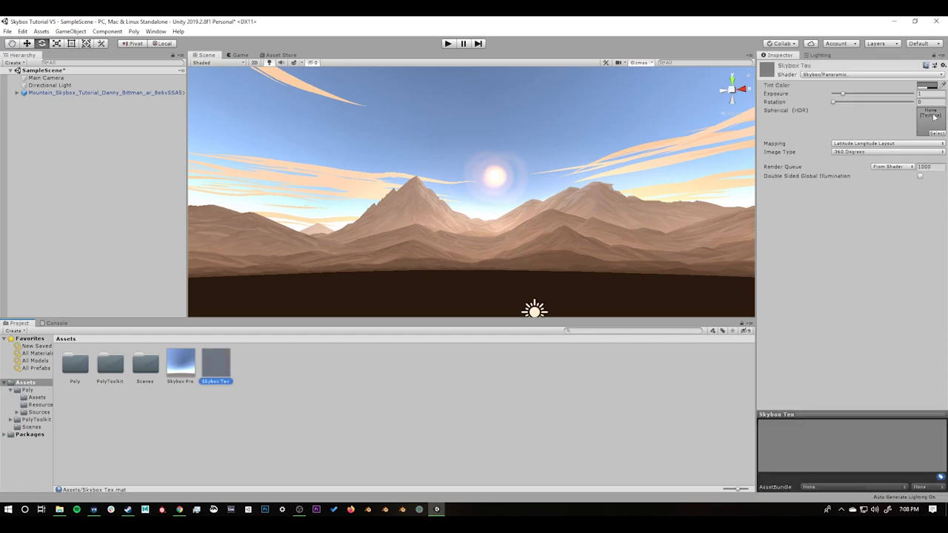
pyautogui.click(471, 421)
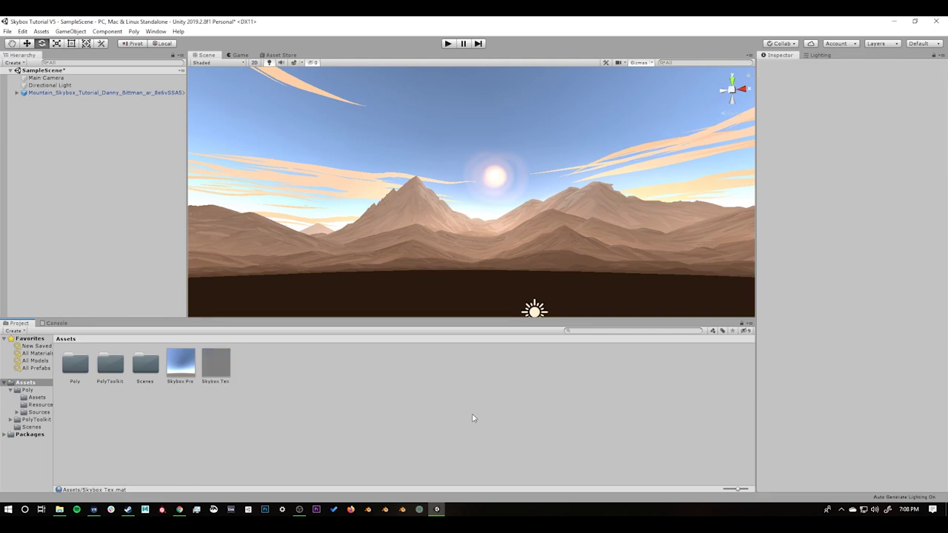
# Switch to File Explorer, find the Skybox Presets folder in VR Art Tutorials > Unity Assets, and import it into the Unity project's Assets.
pyautogui.click(60, 510)
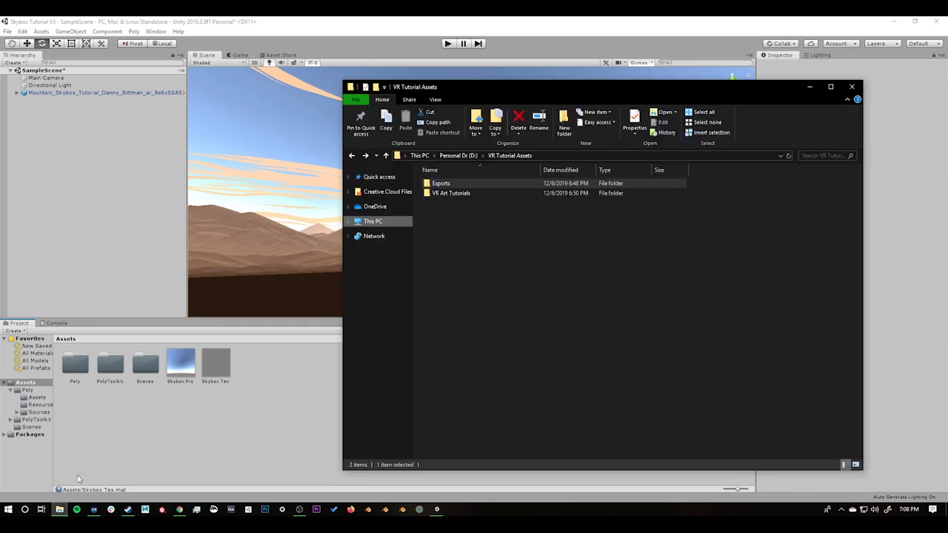
pyautogui.doubleClick(448, 194)
pyautogui.doubleClick(451, 205)
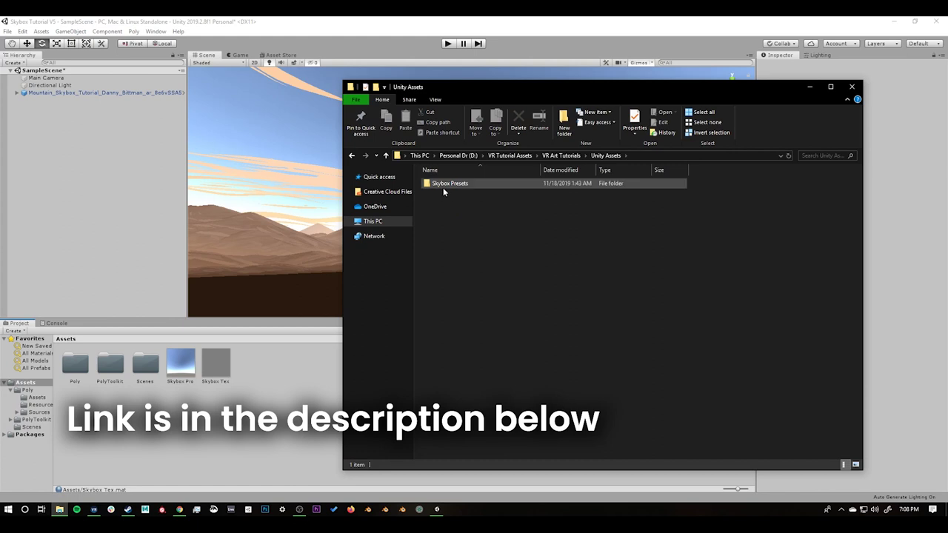
pyautogui.click(445, 187)
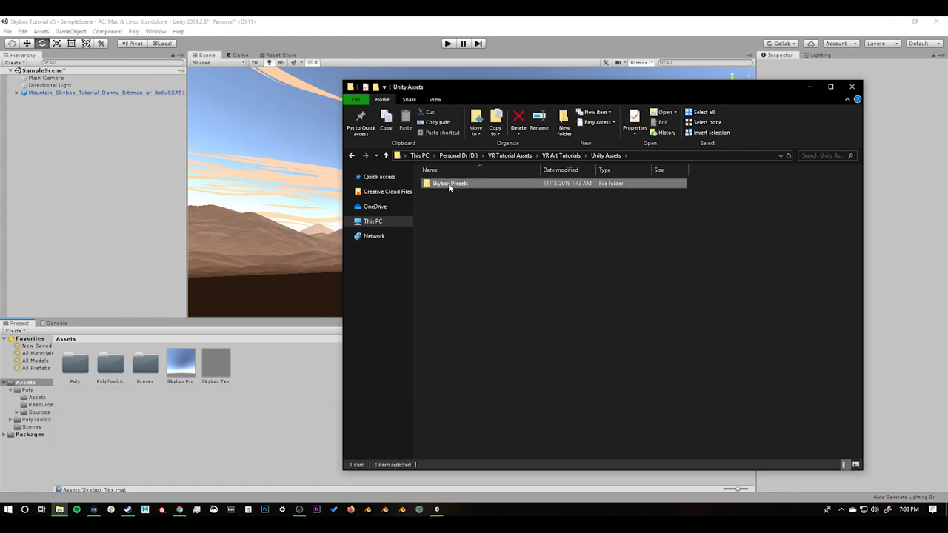
pyautogui.doubleClick(445, 186)
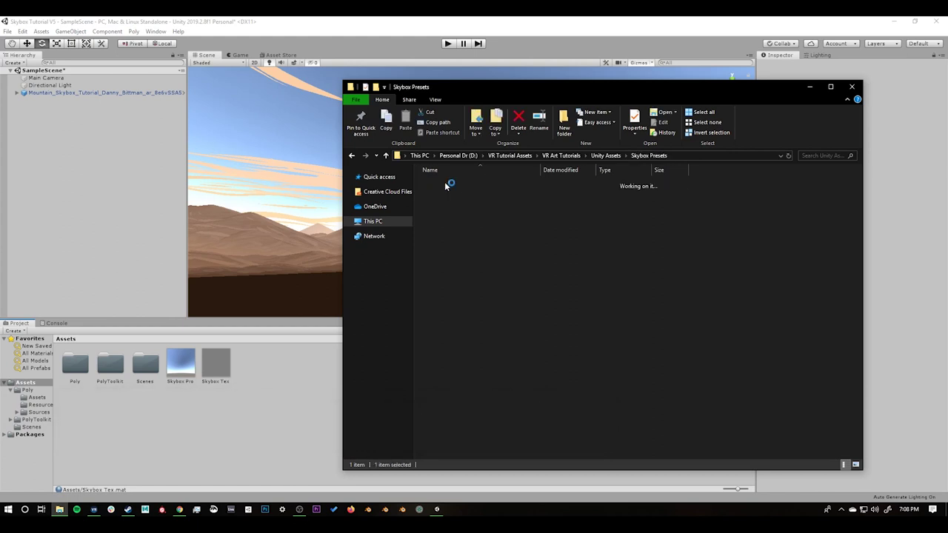
pyautogui.click(353, 155)
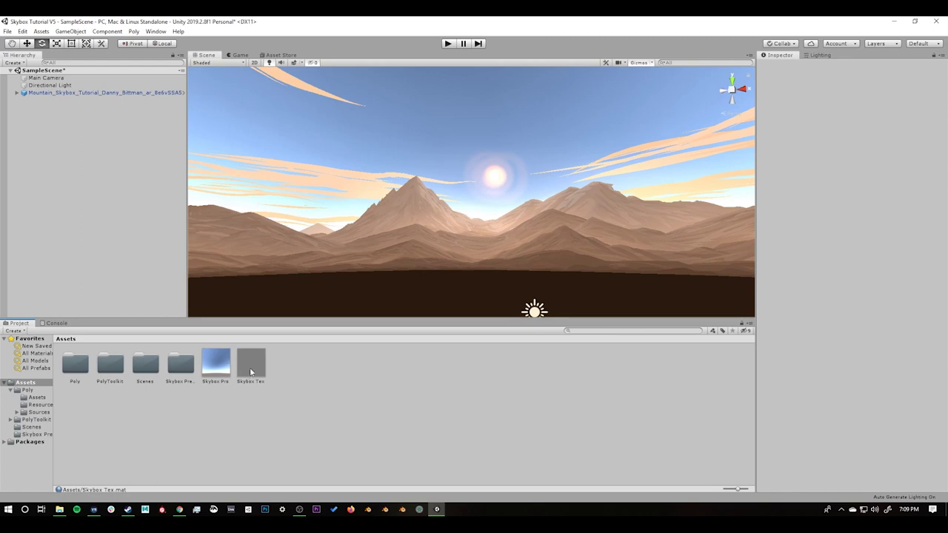
# Move the Skybox Tex material into the Skybox Presets folder and open that folder.
pyautogui.moveTo(253, 370); pyautogui.dragTo(185, 362)
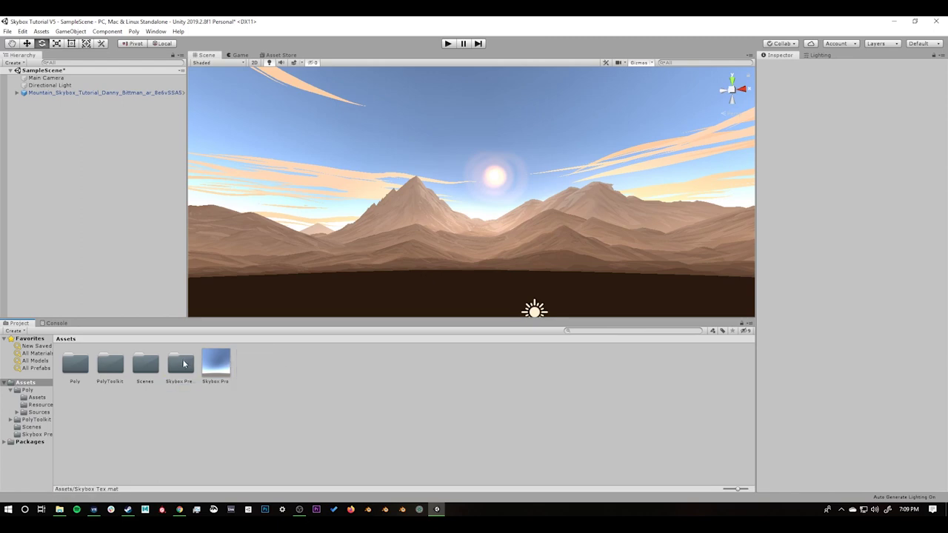
pyautogui.doubleClick(185, 363)
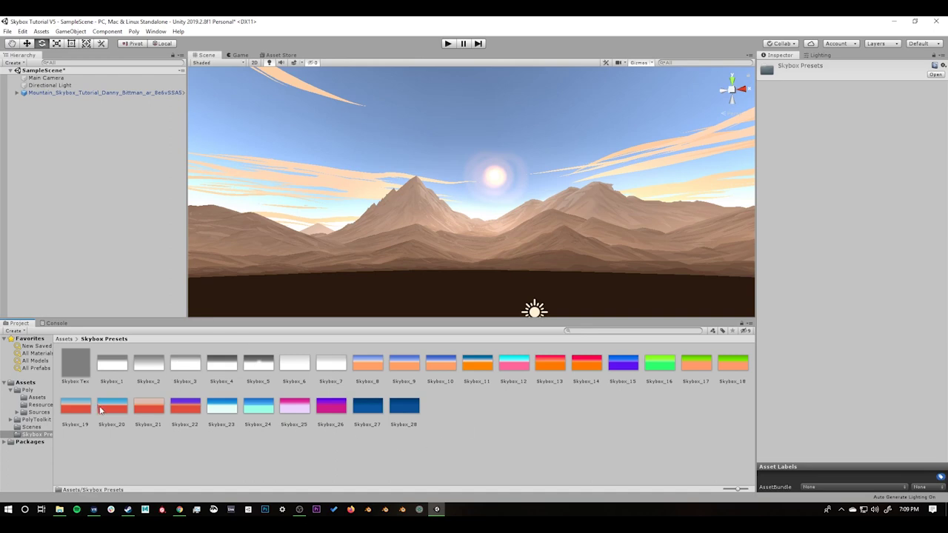
# Examine the gradient textures Skybox_9, Skybox_22, Skybox_21, Skybox_20 and Skybox_28 in a resized Inspector preview.
pyautogui.click(403, 363)
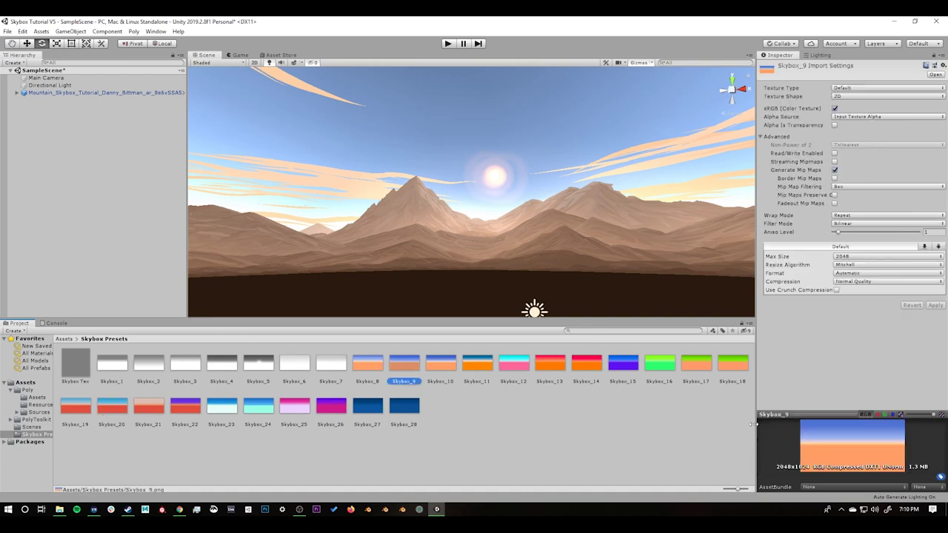
pyautogui.moveTo(751, 424); pyautogui.dragTo(554, 279)
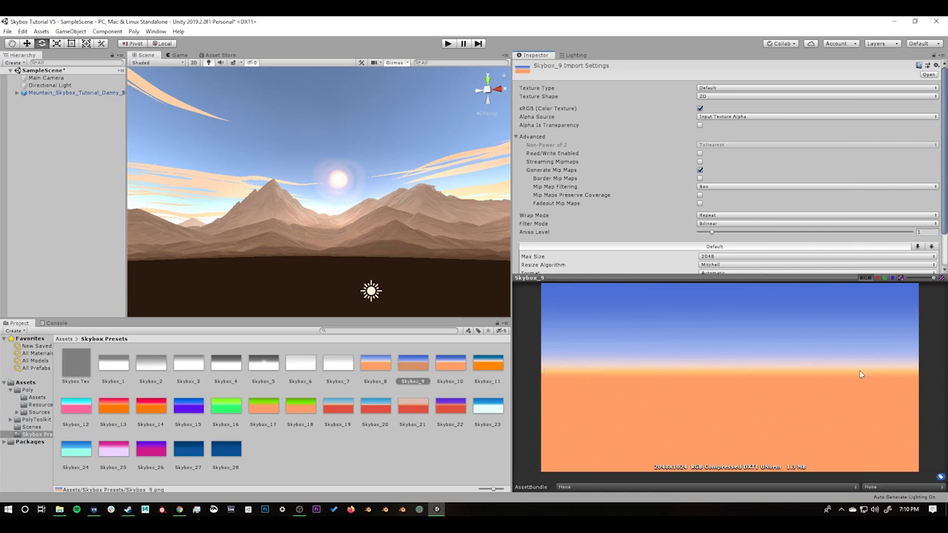
pyautogui.click(456, 403)
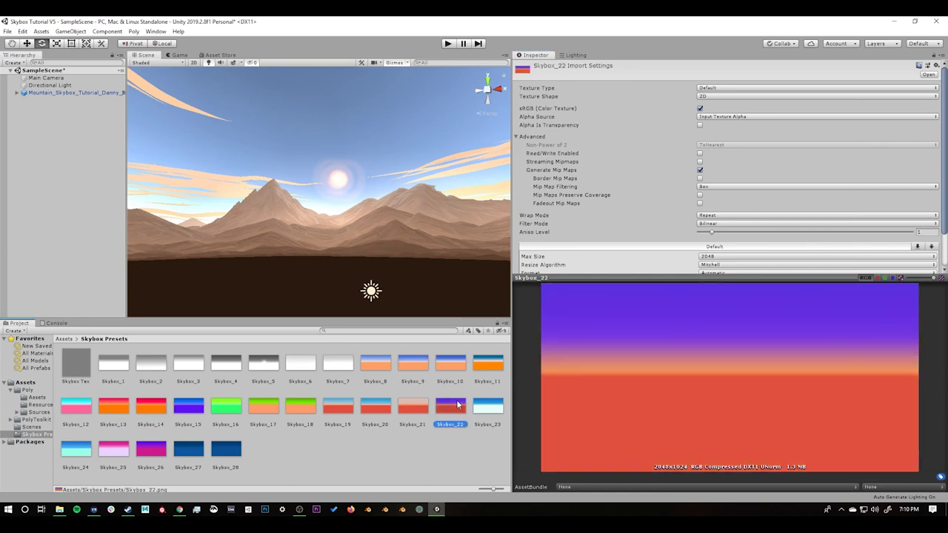
pyautogui.click(422, 408)
pyautogui.click(386, 406)
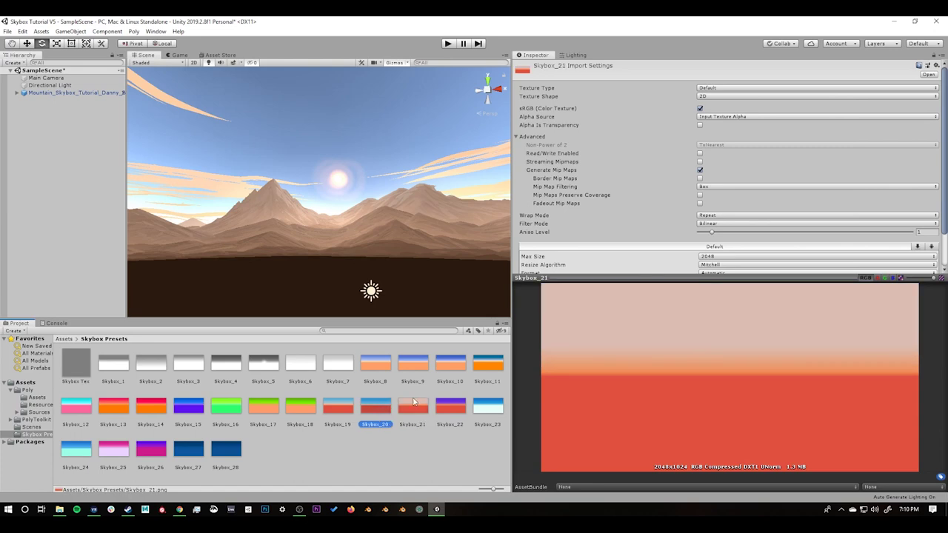
pyautogui.click(561, 377)
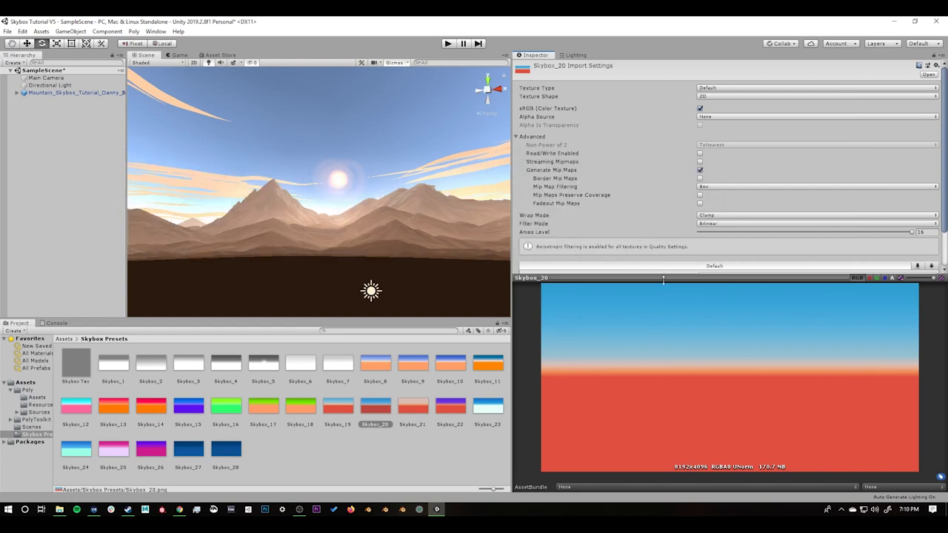
pyautogui.moveTo(660, 276); pyautogui.dragTo(581, 351)
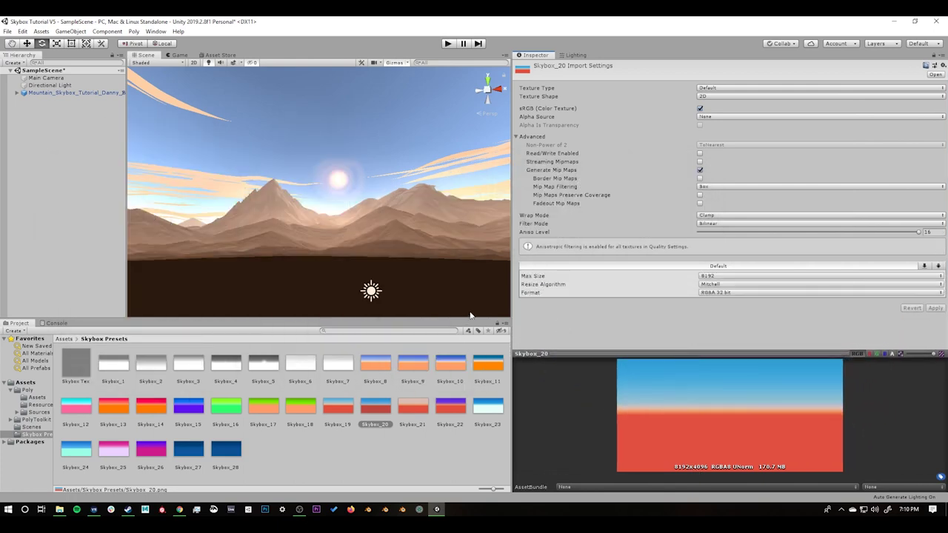
pyautogui.moveTo(513, 302); pyautogui.dragTo(671, 316)
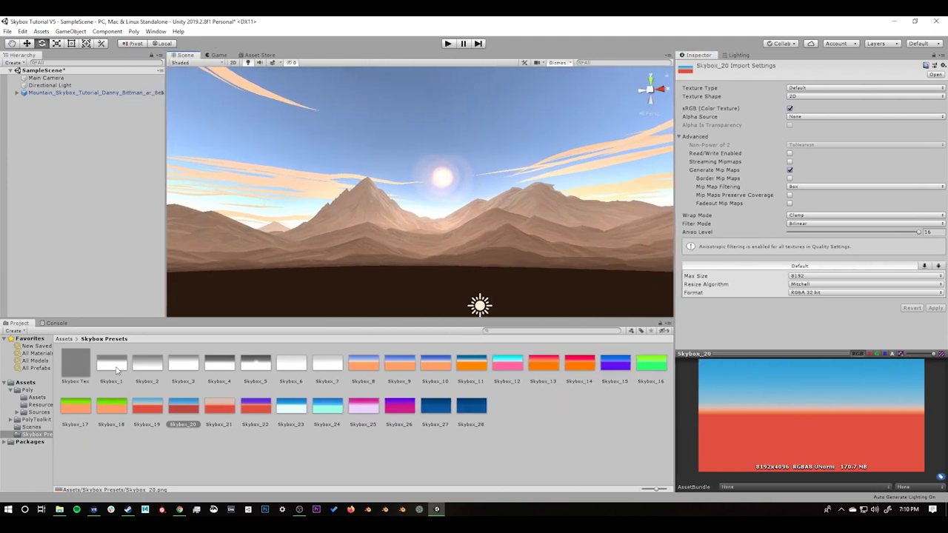
pyautogui.click(468, 407)
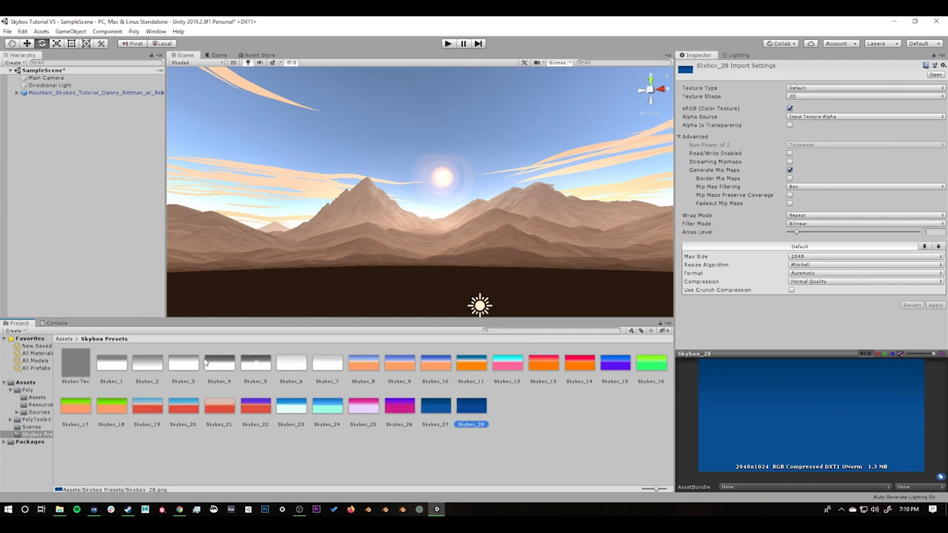
# Assign the Skybox Tex material as the scene's skybox material in the Lighting settings and look up at the sky.
pyautogui.click(738, 56)
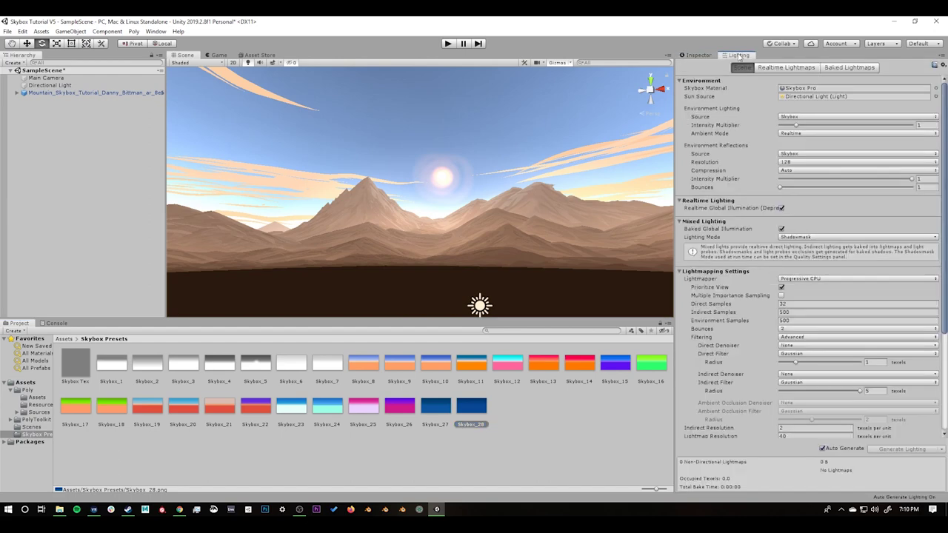
pyautogui.moveTo(84, 368); pyautogui.dragTo(807, 89)
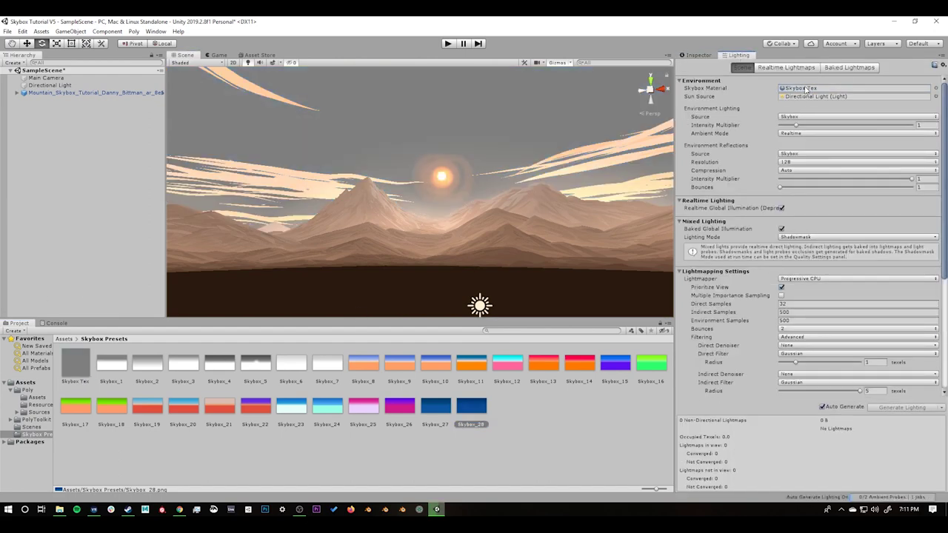
pyautogui.keyDown('alt'); pyautogui.moveTo(543, 167); pyautogui.dragTo(571, 239); pyautogui.keyUp('alt')
# Assign the Skybox_9 texture to the Spherical (HDR) slot of the Skybox Tex material and inspect the sky for banding.
pyautogui.click(696, 56)
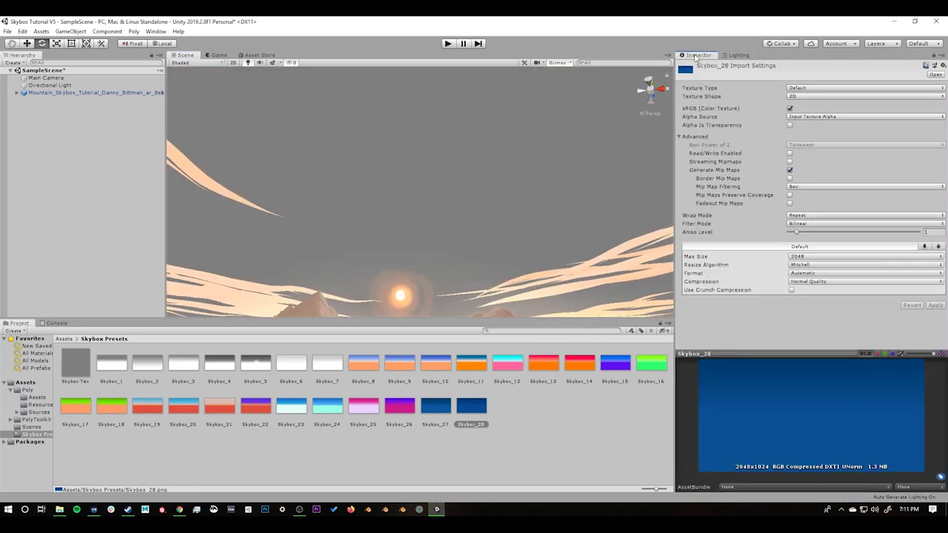
pyautogui.click(71, 368)
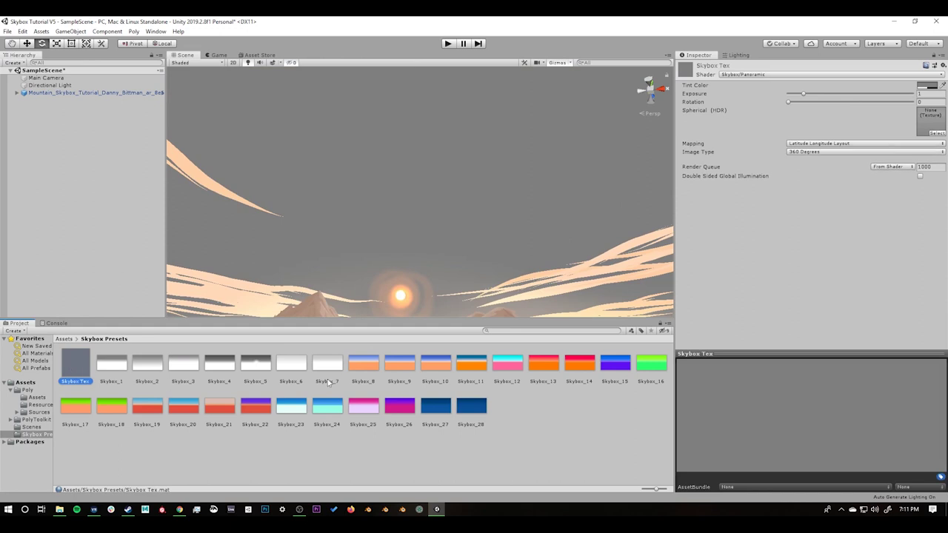
pyautogui.moveTo(393, 367); pyautogui.dragTo(932, 126)
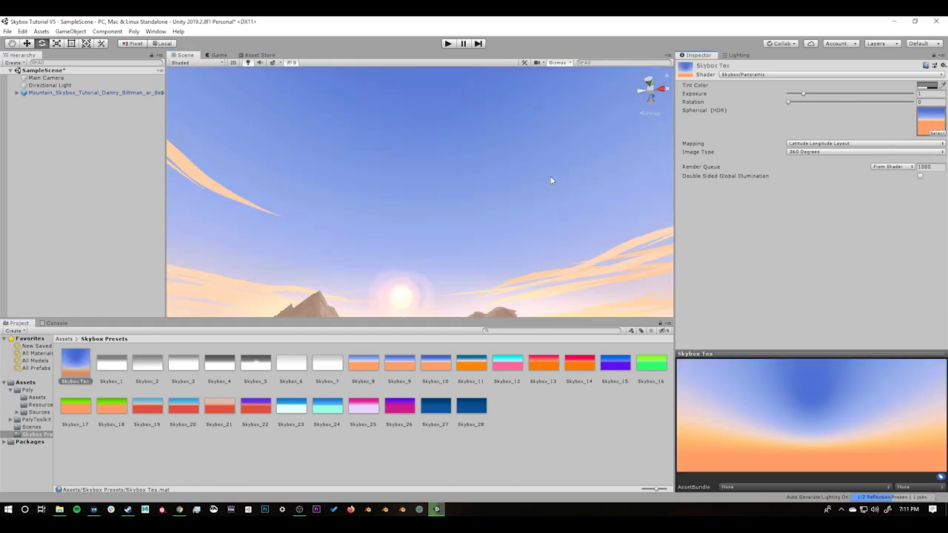
pyautogui.moveTo(450, 177); pyautogui.dragTo(499, 132, button='right')
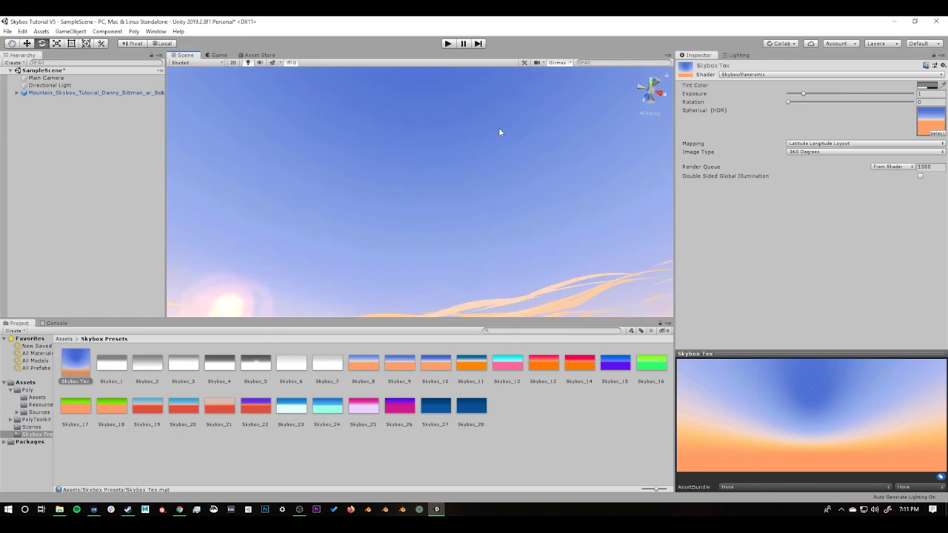
pyautogui.moveTo(540, 179); pyautogui.dragTo(342, 148, button='right')
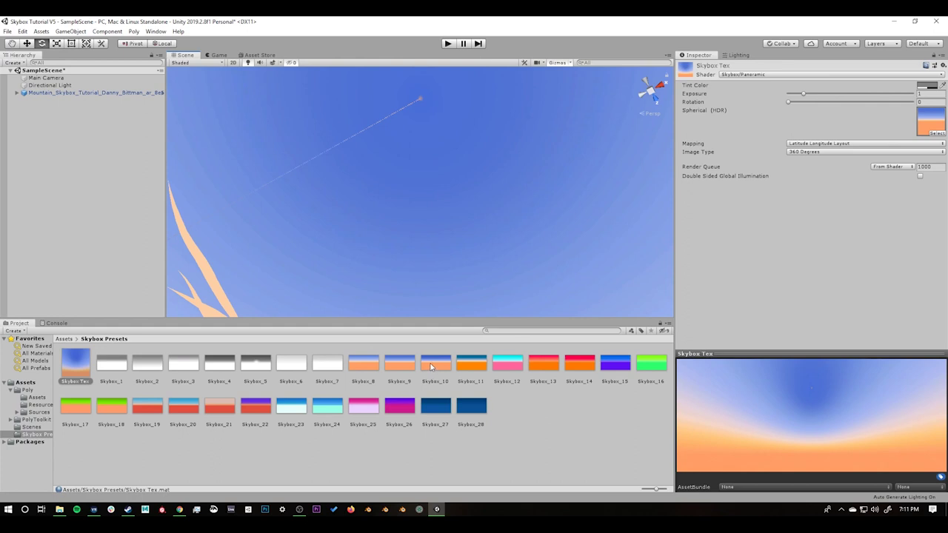
# Locate the Skybox_9 texture used by the material and set its import Max Size to 8192.
pyautogui.click(935, 124)
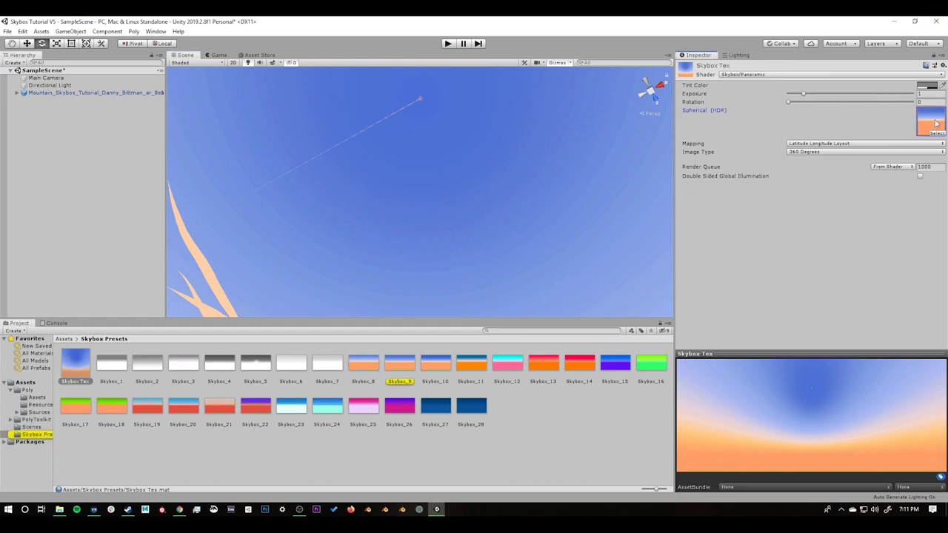
pyautogui.click(401, 370)
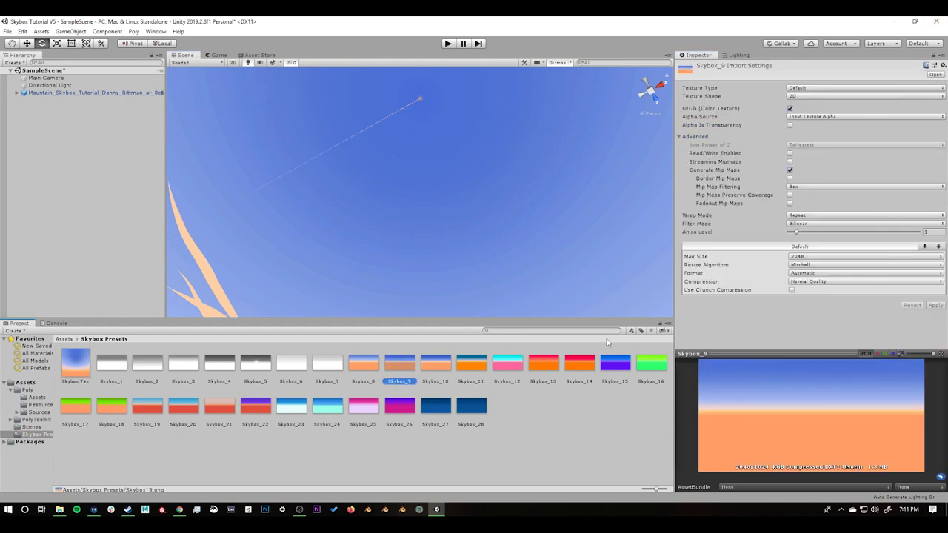
pyautogui.click(796, 257)
pyautogui.click(813, 350)
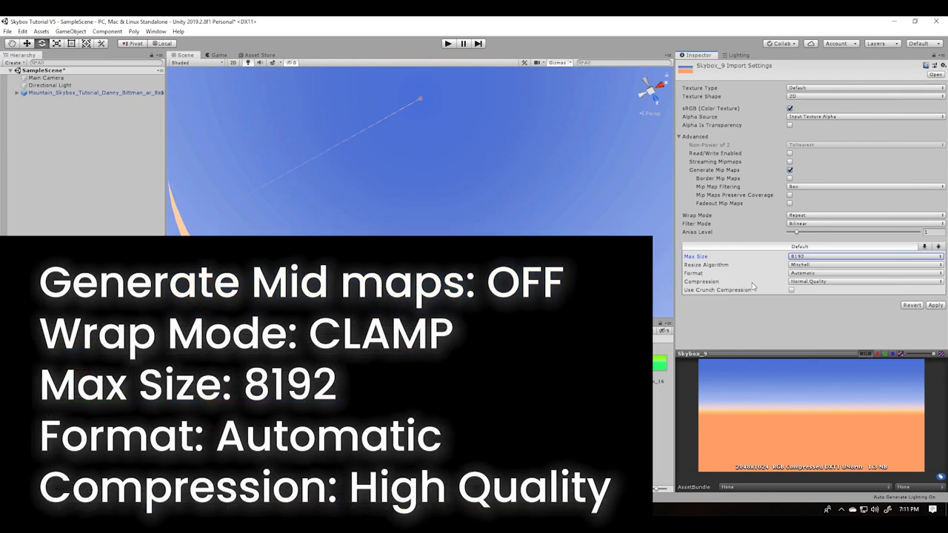
# Set Skybox_9's compression to High Quality, turn off mip map generation, set the wrap mode to Clamp and apply the import settings.
pyautogui.click(807, 283)
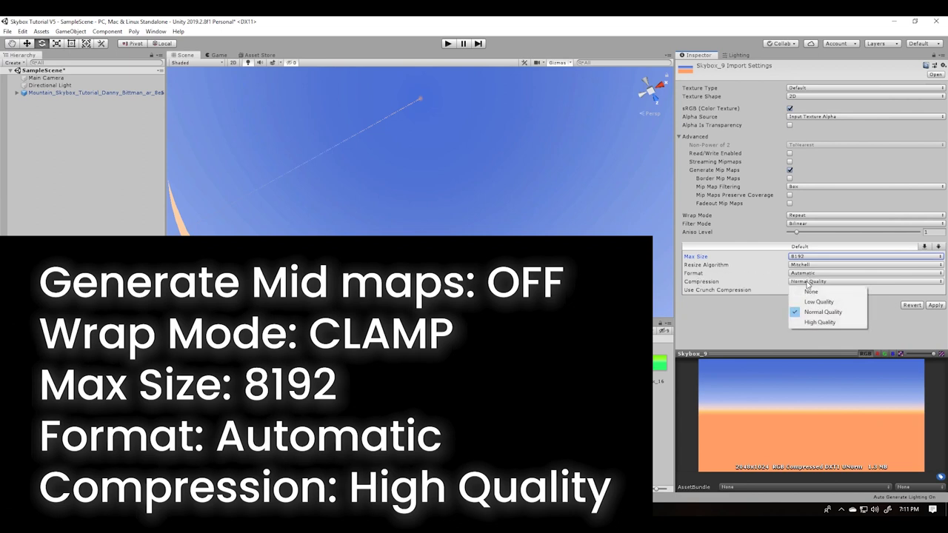
pyautogui.click(820, 323)
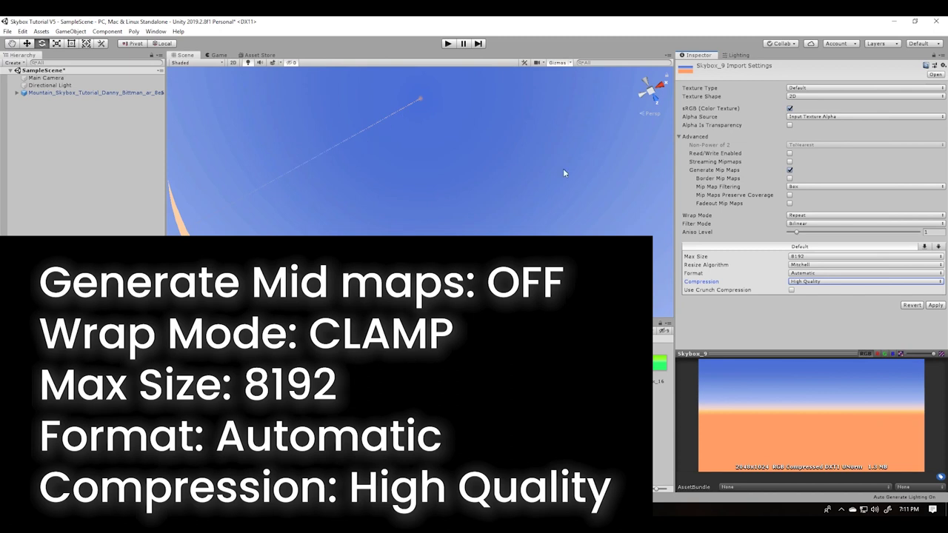
pyautogui.click(789, 169)
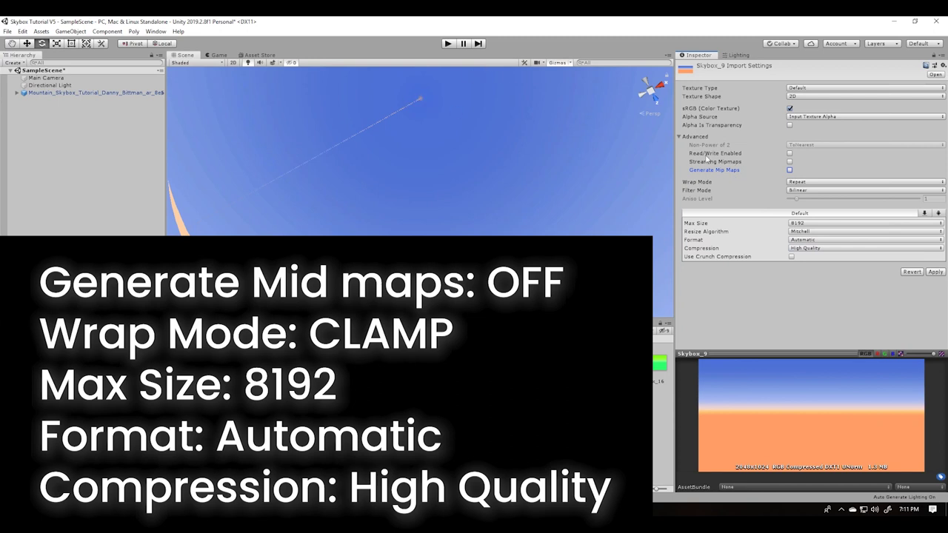
pyautogui.click(807, 185)
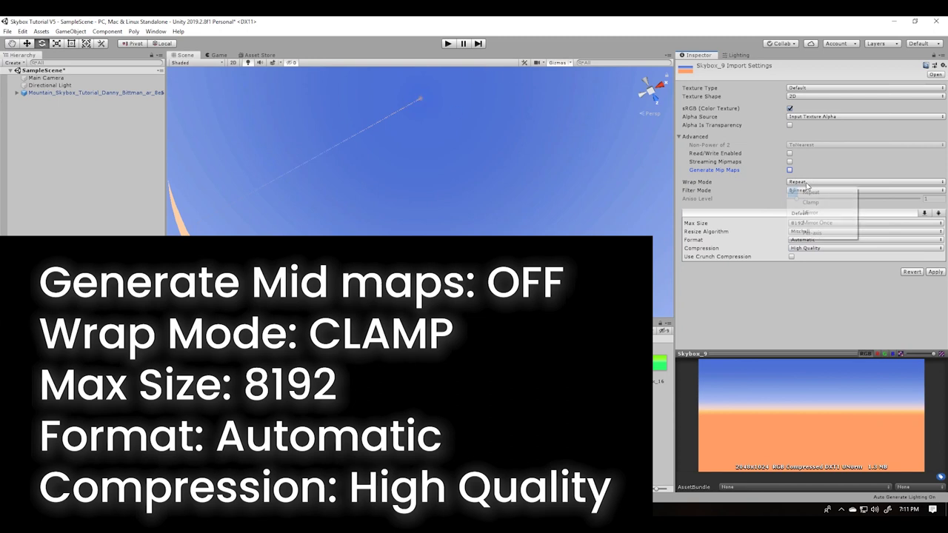
pyautogui.click(814, 204)
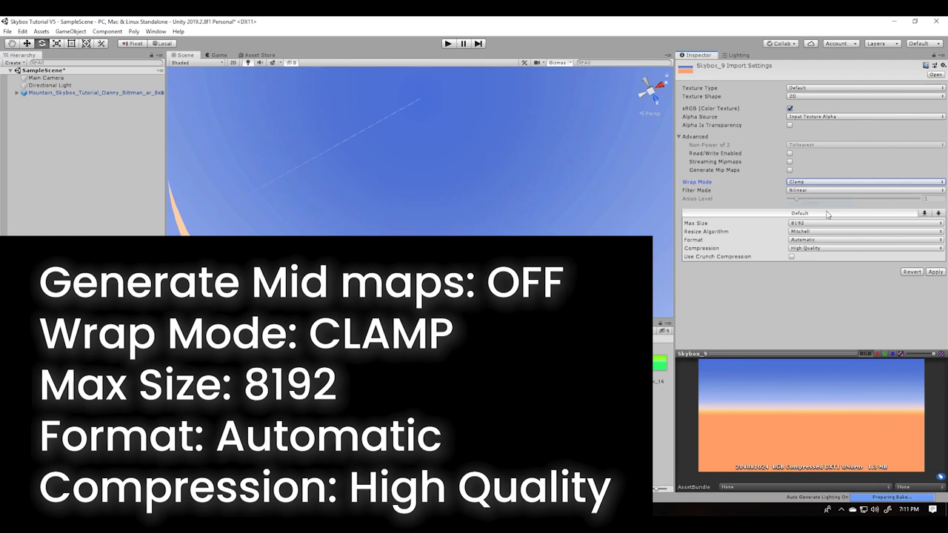
pyautogui.click(933, 273)
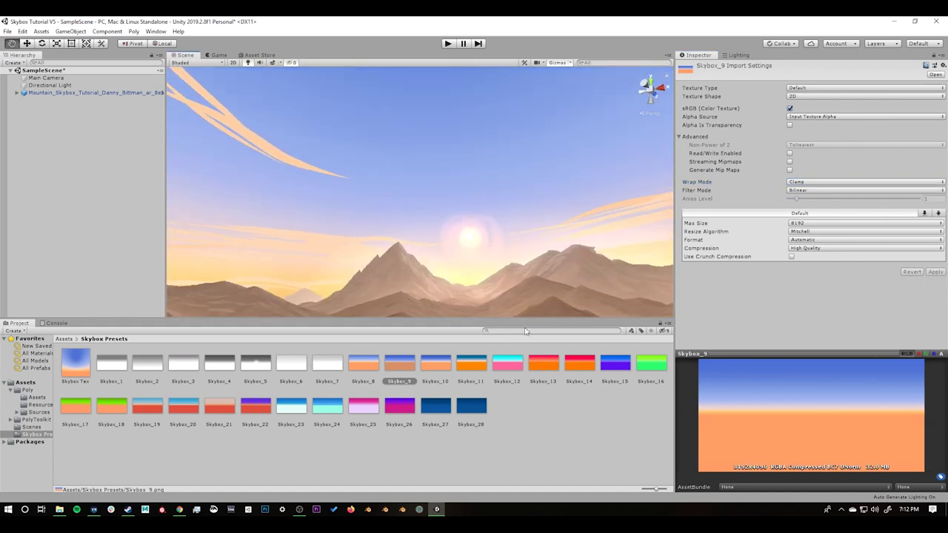
pyautogui.press('e')
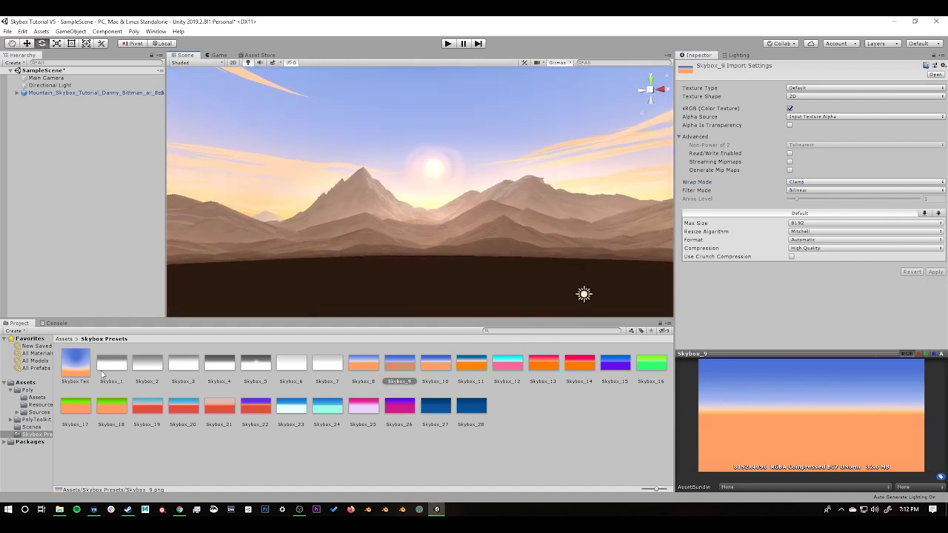
# Set Max Size to 8192 for all textures from Skybox_1 through Skybox_28 together and open their Format choices.
pyautogui.click(113, 362)
pyautogui.keyDown('shift'); pyautogui.click(470, 408); pyautogui.keyUp('shift')
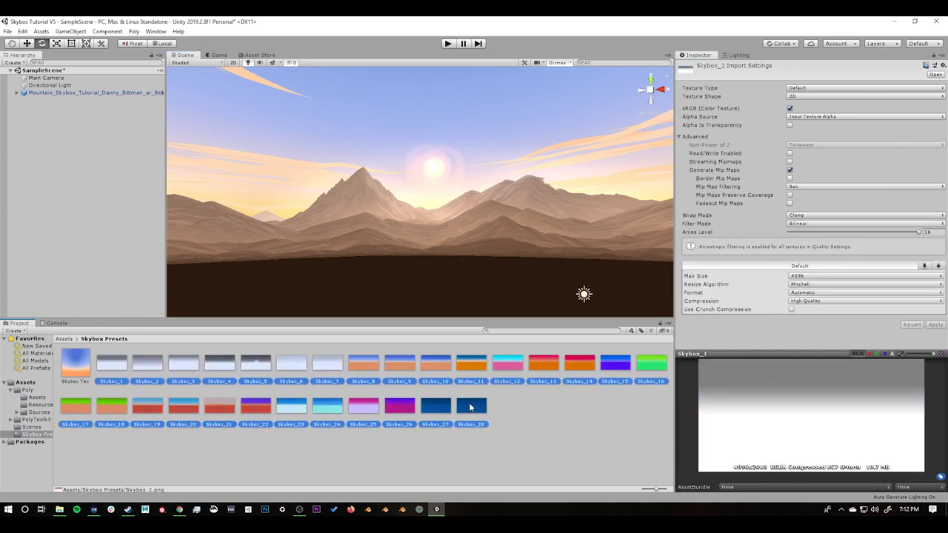
pyautogui.click(806, 225)
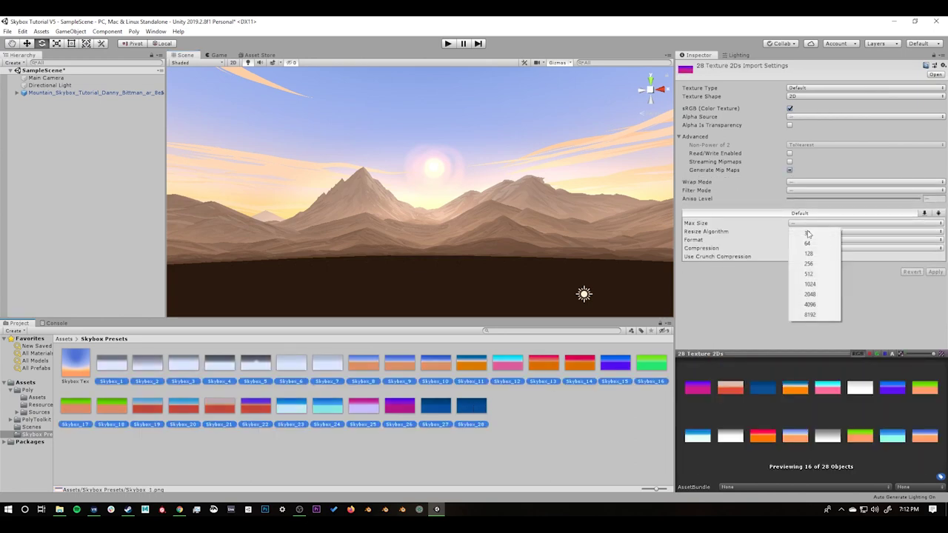
pyautogui.click(814, 318)
pyautogui.click(807, 241)
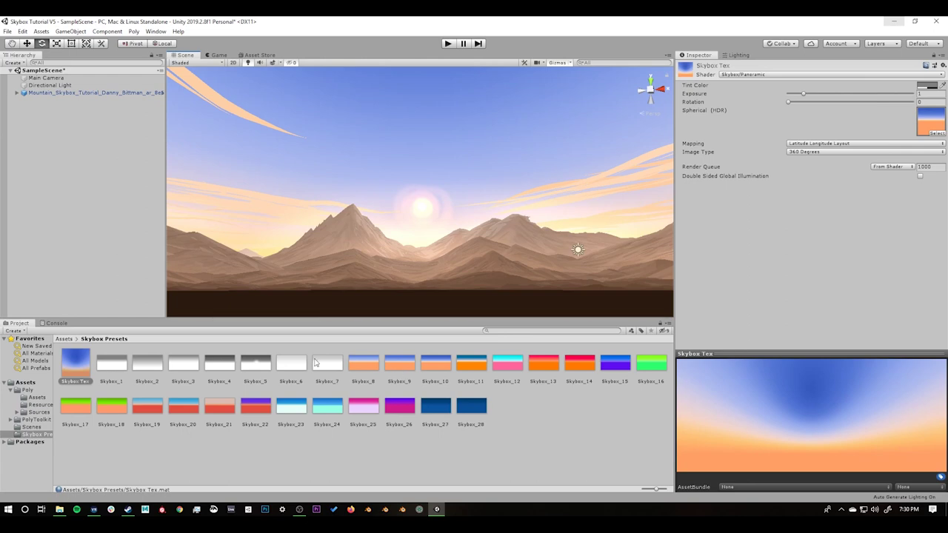
# Assign the Skybox_1 texture to the Spherical (HDR) slot of the Skybox Tex material.
pyautogui.click(77, 364)
pyautogui.click(115, 368)
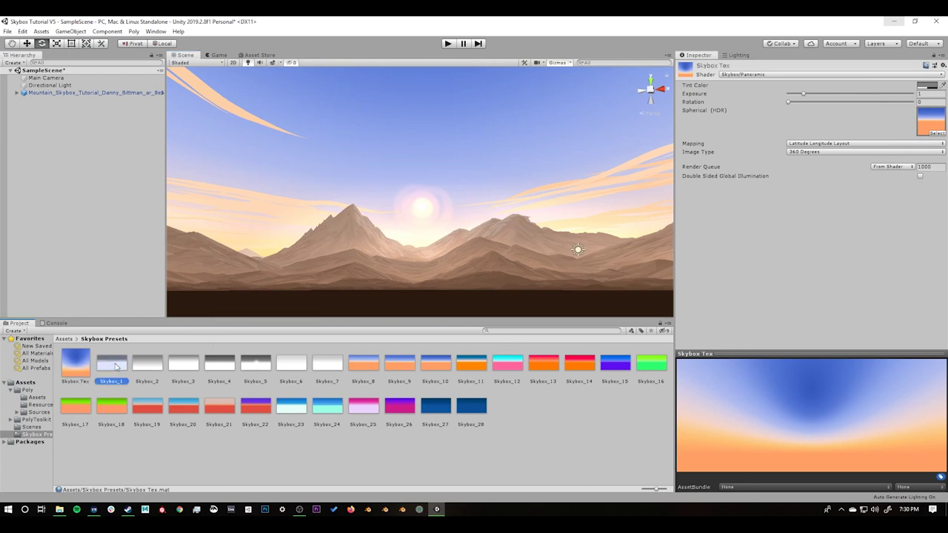
pyautogui.moveTo(113, 366); pyautogui.dragTo(934, 121)
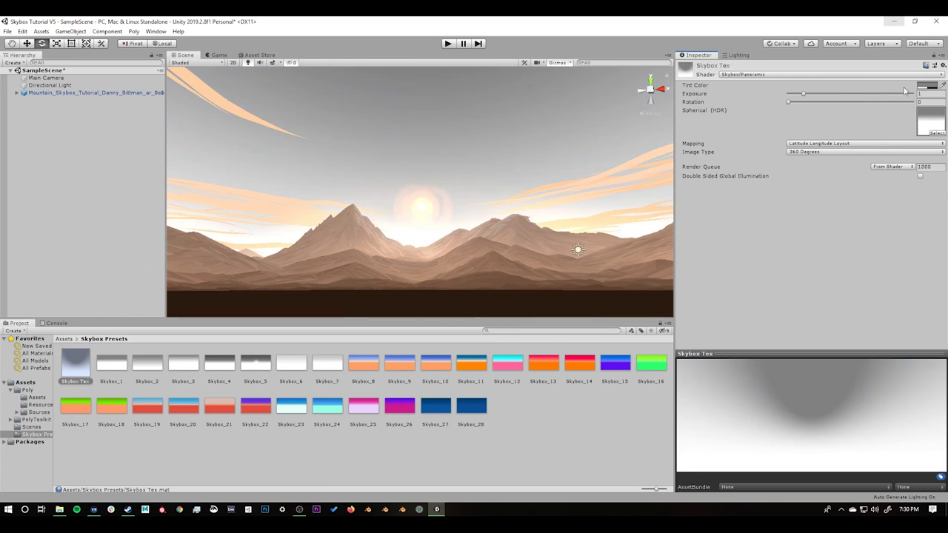
# Tint the Skybox Tex material light purple with HSV 283, 55, 100 and check the sky in the scene.
pyautogui.click(928, 86)
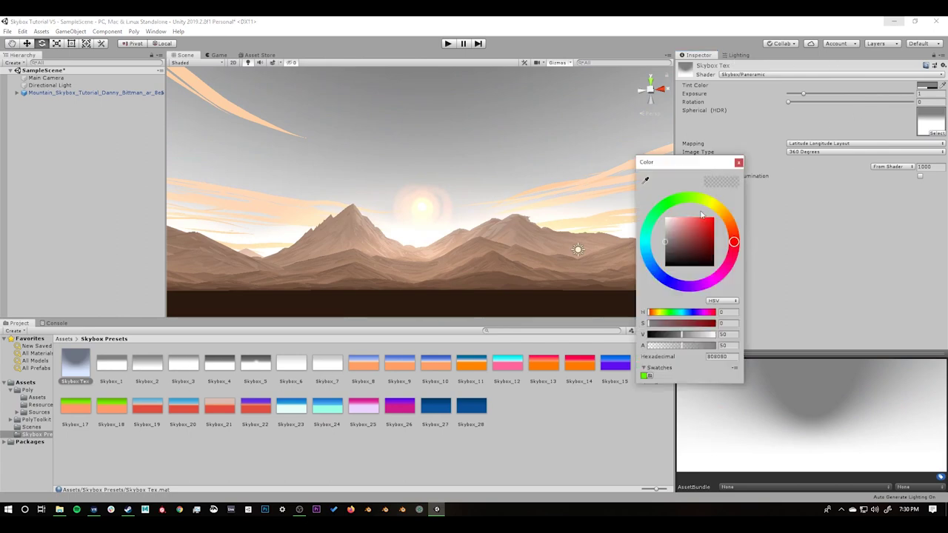
pyautogui.moveTo(701, 215); pyautogui.dragTo(701, 291)
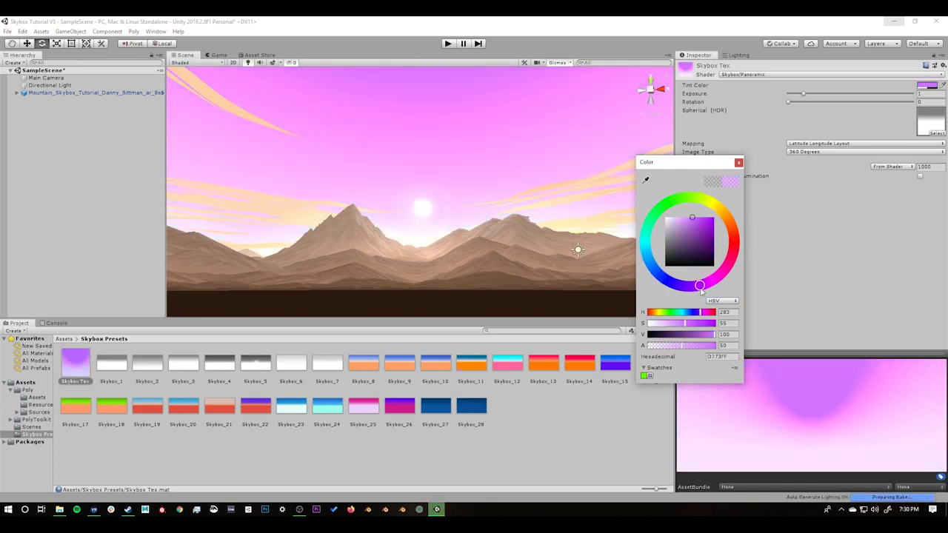
pyautogui.click(738, 162)
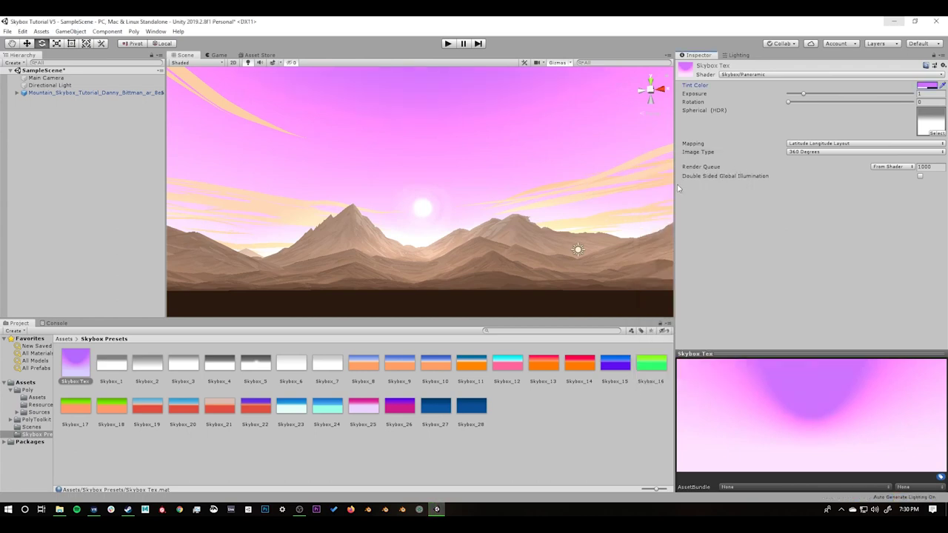
pyautogui.scroll(-5, 420, 185)
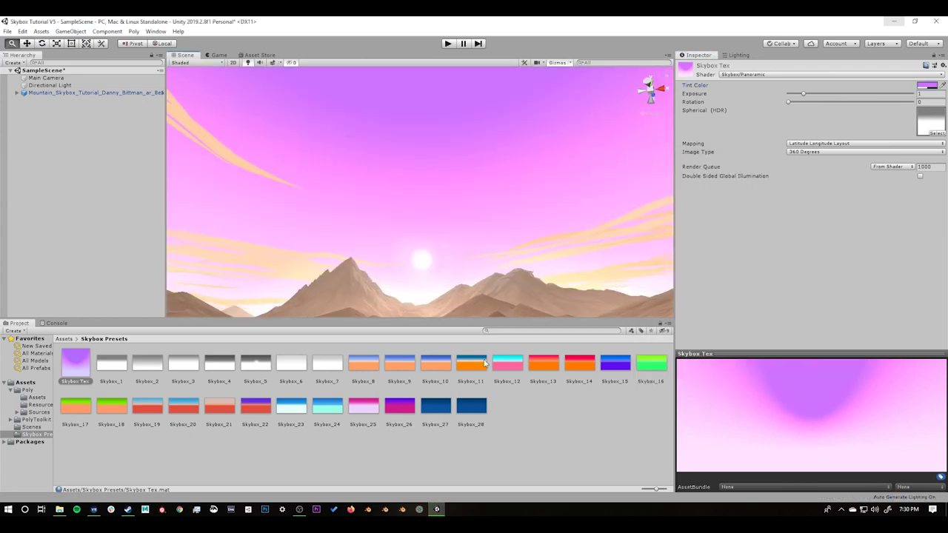
pyautogui.moveTo(485, 363); pyautogui.dragTo(444, 122, button='right')
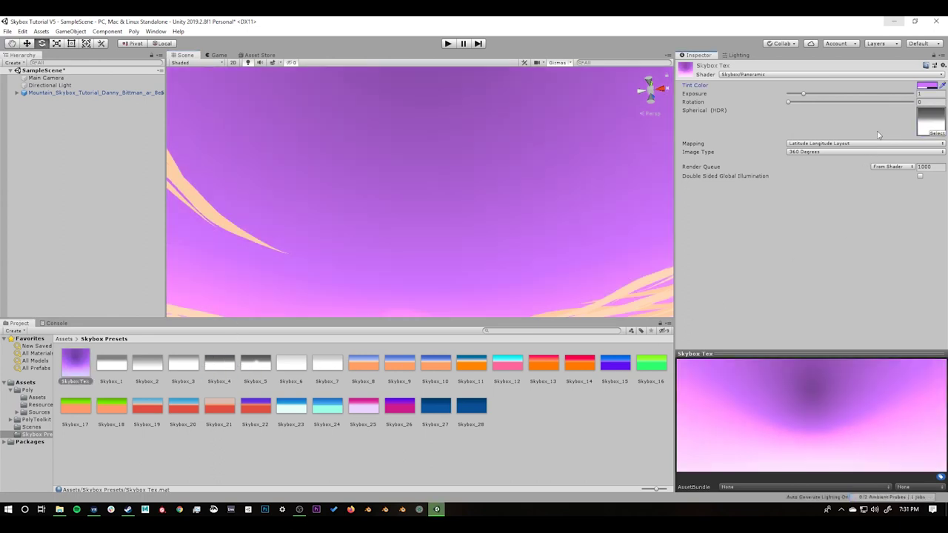
pyautogui.moveTo(402, 205); pyautogui.dragTo(402, 301, button='right')
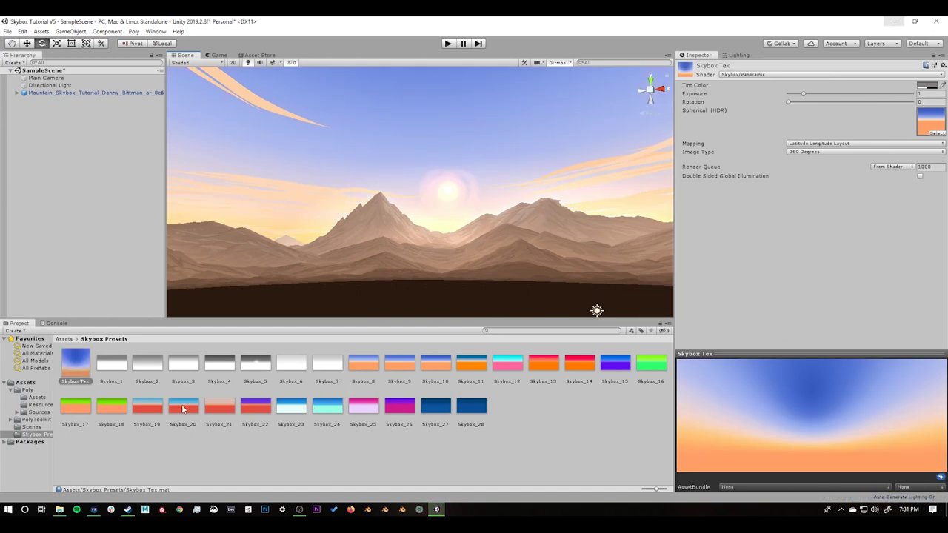
# Assign the Skybox_20 texture to the Skybox Tex material and tint it violet with HSV 265, 65, 100.
pyautogui.moveTo(183, 409); pyautogui.dragTo(644, 370)
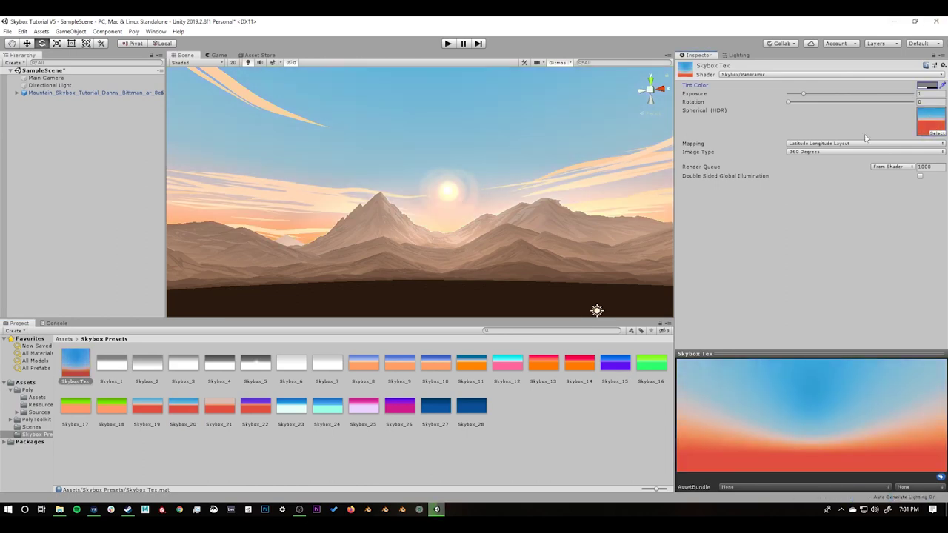
pyautogui.keyDown('alt'); pyautogui.moveTo(430, 225); pyautogui.dragTo(448, 217); pyautogui.keyUp('alt')
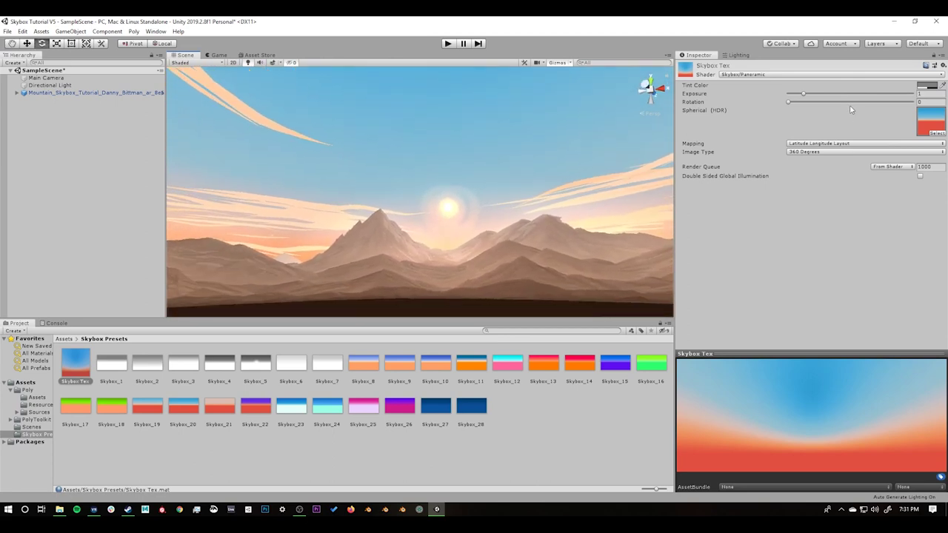
pyautogui.click(927, 85)
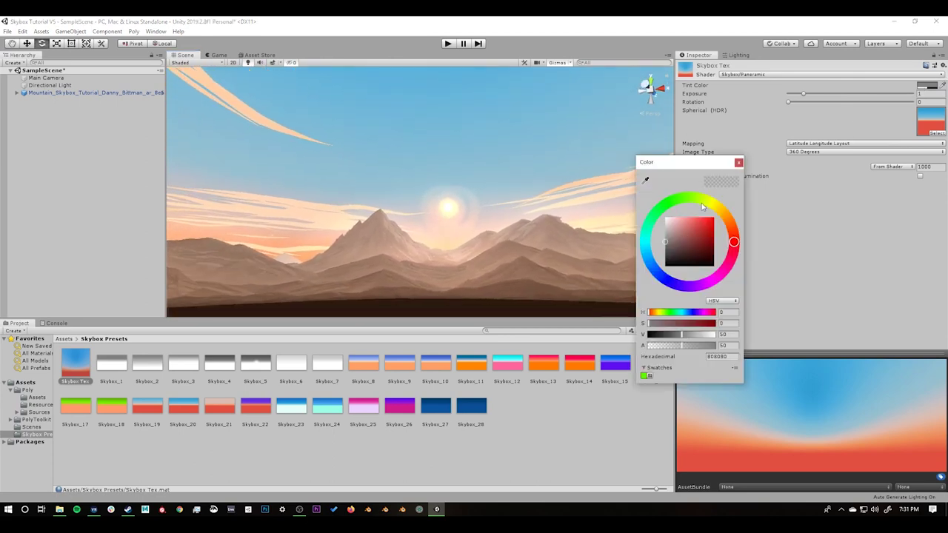
pyautogui.moveTo(701, 203); pyautogui.dragTo(670, 201)
pyautogui.moveTo(687, 236)
pyautogui.mouseDown()
pyautogui.moveTo(682, 215)
pyautogui.moveTo(695, 217)
pyautogui.moveTo(649, 222)
pyautogui.moveTo(646, 246)
pyautogui.moveTo(686, 310)
pyautogui.mouseUp()
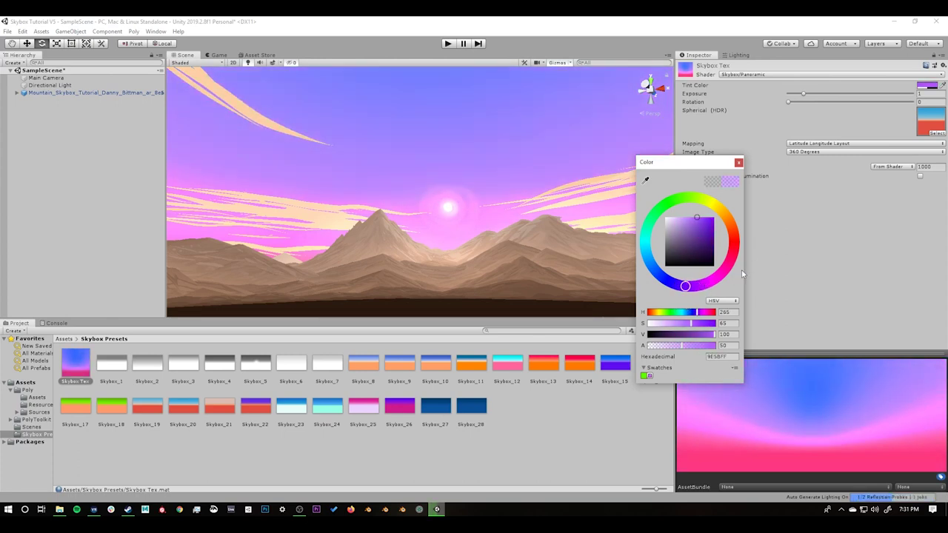
# Undo the violet tint changes on the Skybox Tex material and close the colour picker.
pyautogui.hotkey('ctrl', 'z')
pyautogui.hotkey('ctrl', 'z')
pyautogui.hotkey('ctrl', 'z')
pyautogui.hotkey('ctrl', 'z')
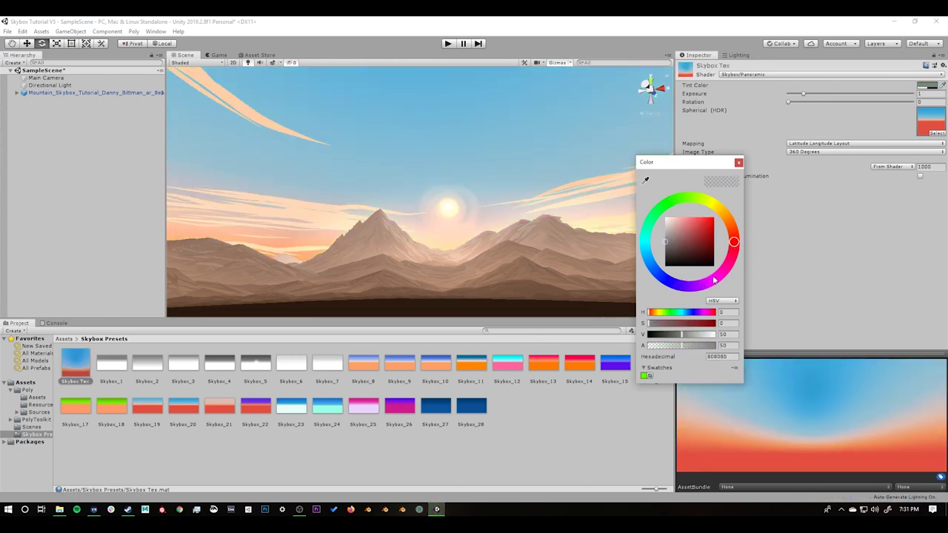
pyautogui.press('Escape')
# Assign the grey gradient texture Skybox_2 to the Spherical (HDR) slot of the Skybox Tex material.
pyautogui.click(153, 367)
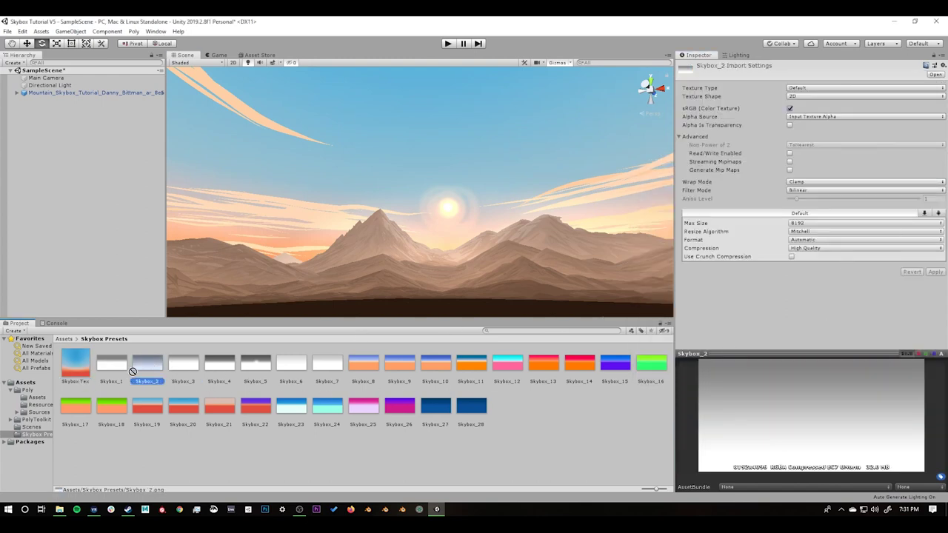
pyautogui.click(80, 366)
pyautogui.moveTo(137, 368); pyautogui.dragTo(930, 127)
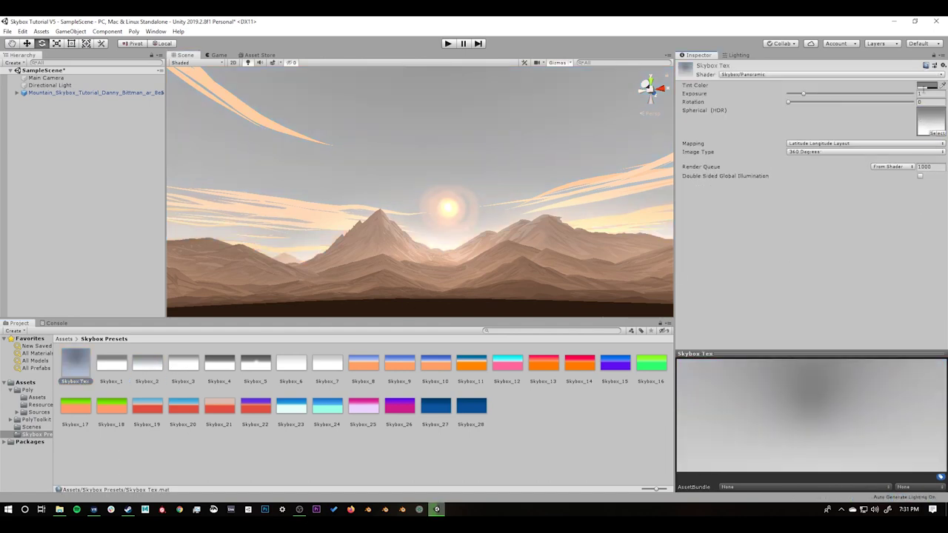
# Tint the Skybox Tex material a warm tan-orange with HSV 30, 42, 74 and view the result over the mountains.
pyautogui.click(925, 86)
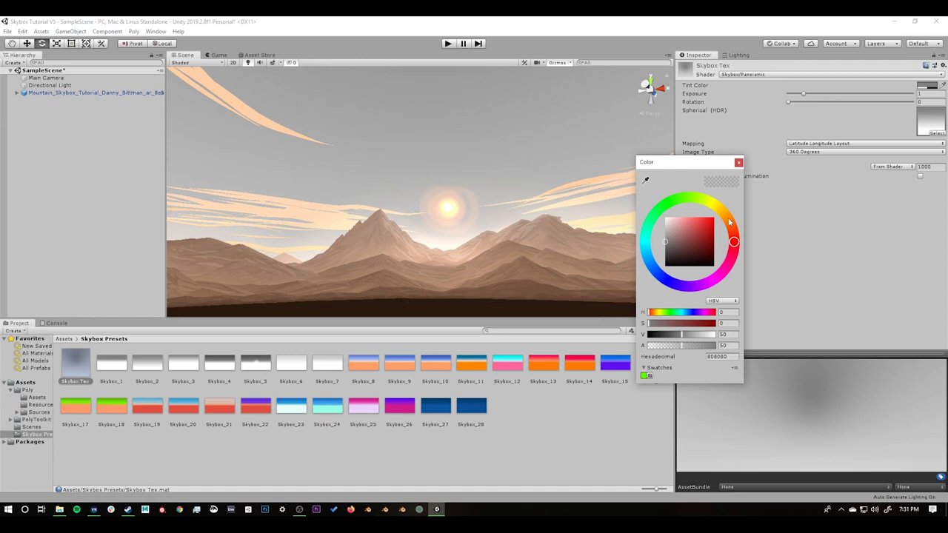
pyautogui.click(729, 222)
pyautogui.moveTo(681, 232); pyautogui.dragTo(729, 223)
pyautogui.click(726, 215)
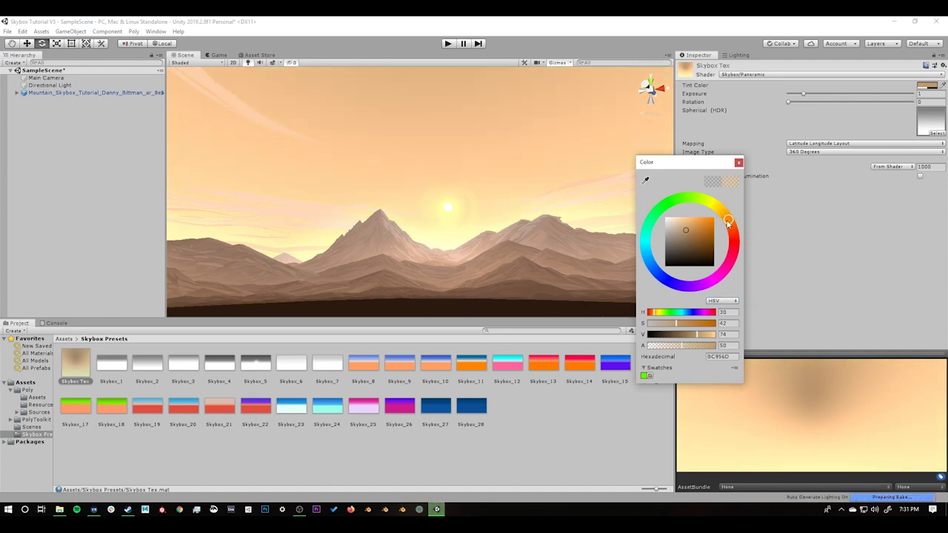
pyautogui.click(690, 169)
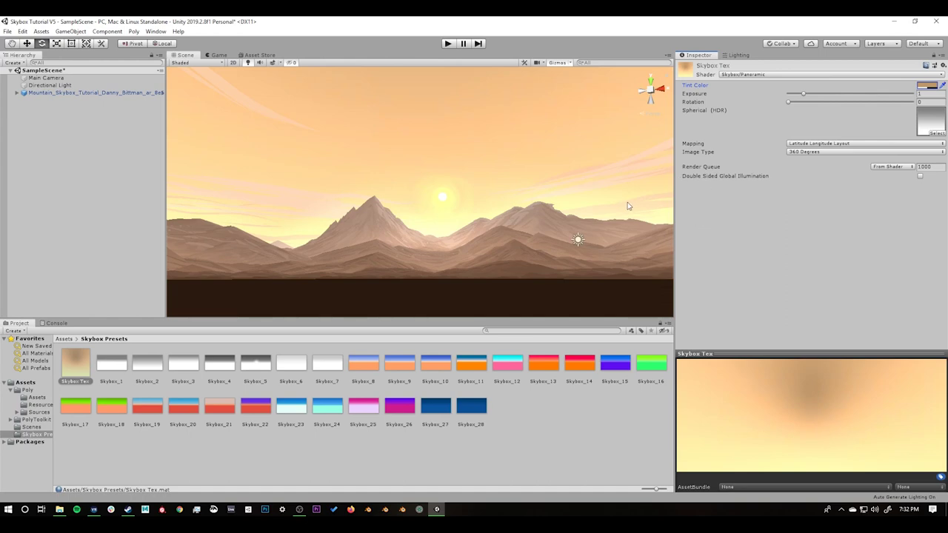
pyautogui.moveTo(416, 214); pyautogui.dragTo(396, 259, button='right')
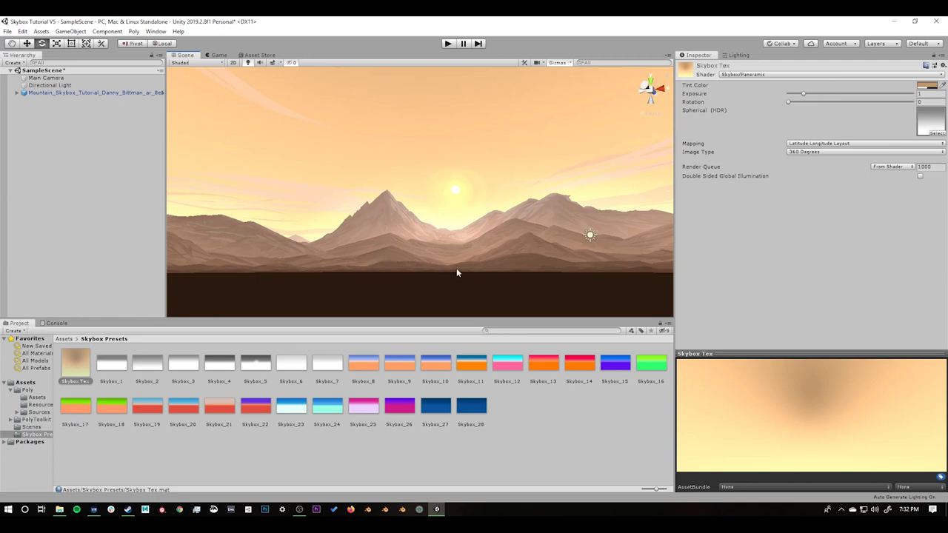
pyautogui.moveTo(502, 270); pyautogui.dragTo(437, 245, button='right')
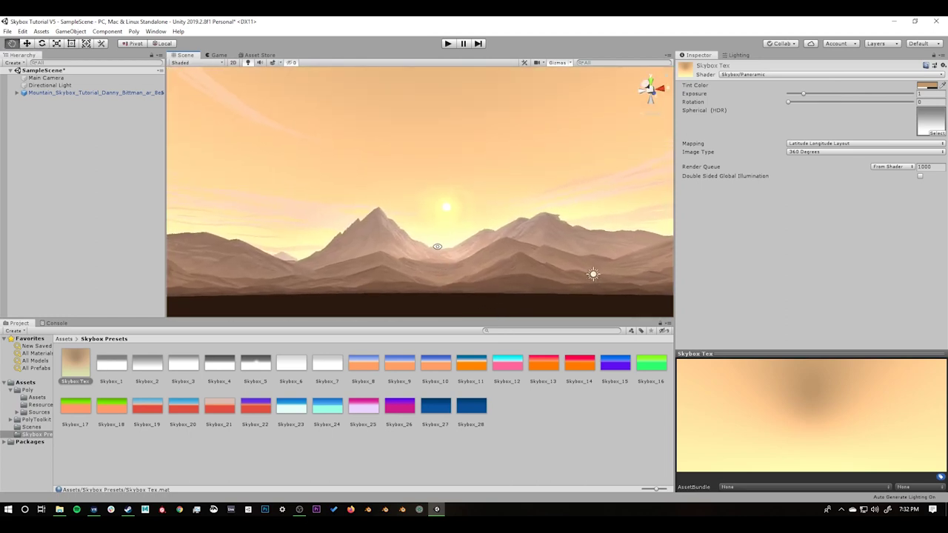
# Reset the Main Camera's position to 0, 0, 0 and frame the camera in the scene.
pyautogui.click(442, 257)
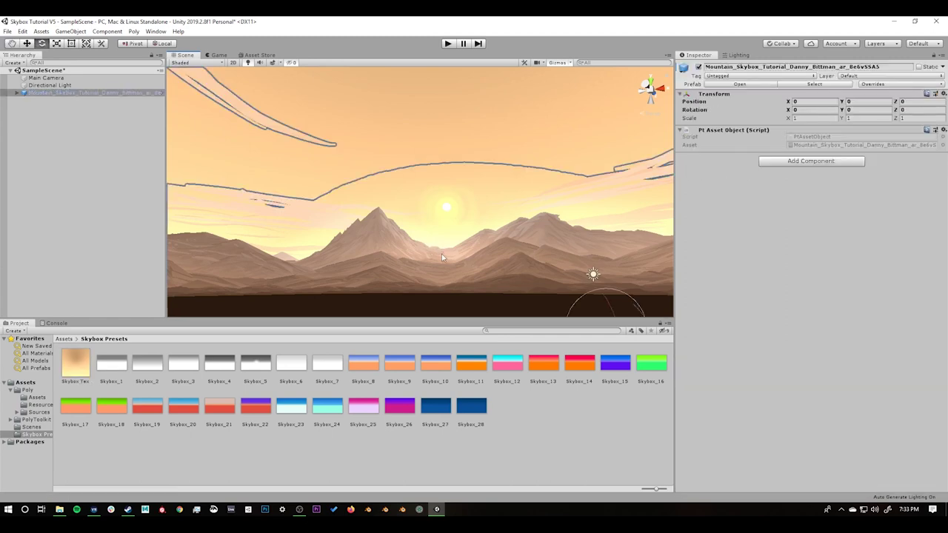
pyautogui.click(45, 79)
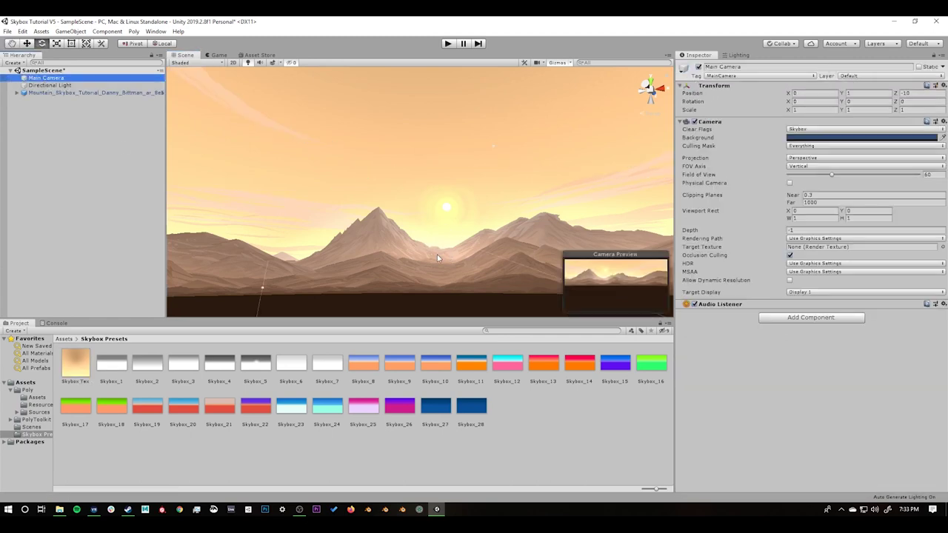
pyautogui.press('f')
pyautogui.moveTo(433, 248)
pyautogui.mouseDown(button='right')
pyautogui.moveTo(427, 220)
pyautogui.moveTo(424, 236)
pyautogui.mouseUp(button='right')
pyautogui.moveTo(424, 236)
pyautogui.keyDown('alt'); pyautogui.mouseDown()
pyautogui.moveTo(414, 299)
pyautogui.moveTo(409, 228)
pyautogui.mouseUp(); pyautogui.keyUp('alt')
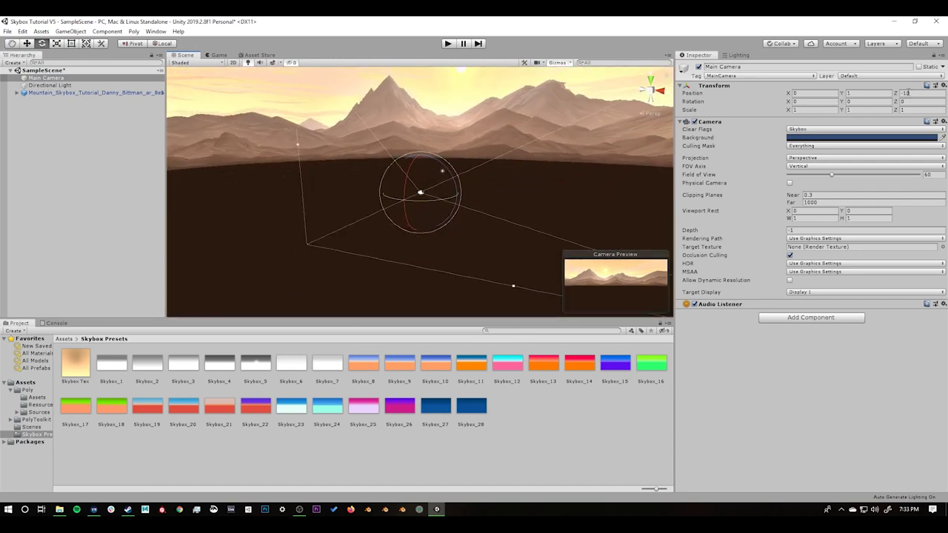
pyautogui.rightClick(764, 83)
pyautogui.click(778, 90)
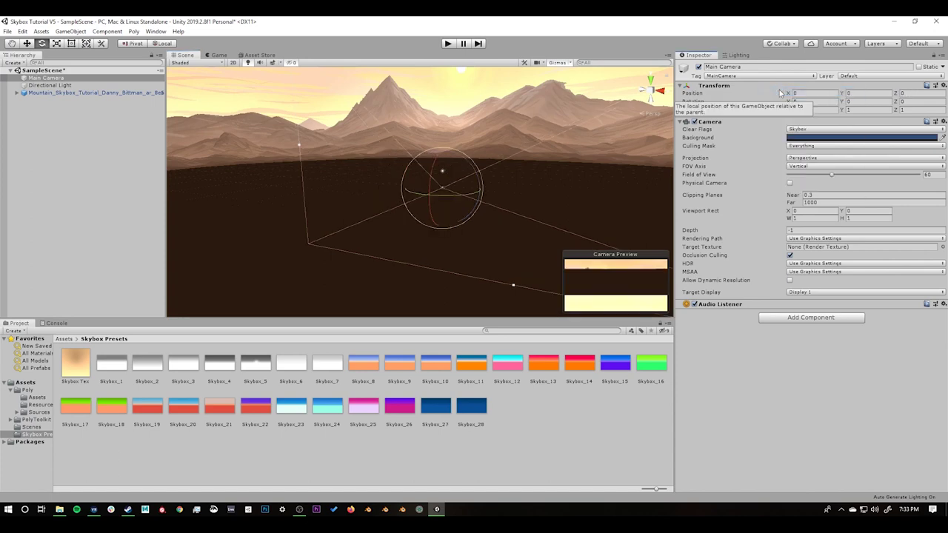
pyautogui.press('f')
pyautogui.keyDown('alt'); pyautogui.moveTo(469, 195); pyautogui.dragTo(421, 193); pyautogui.keyUp('alt')
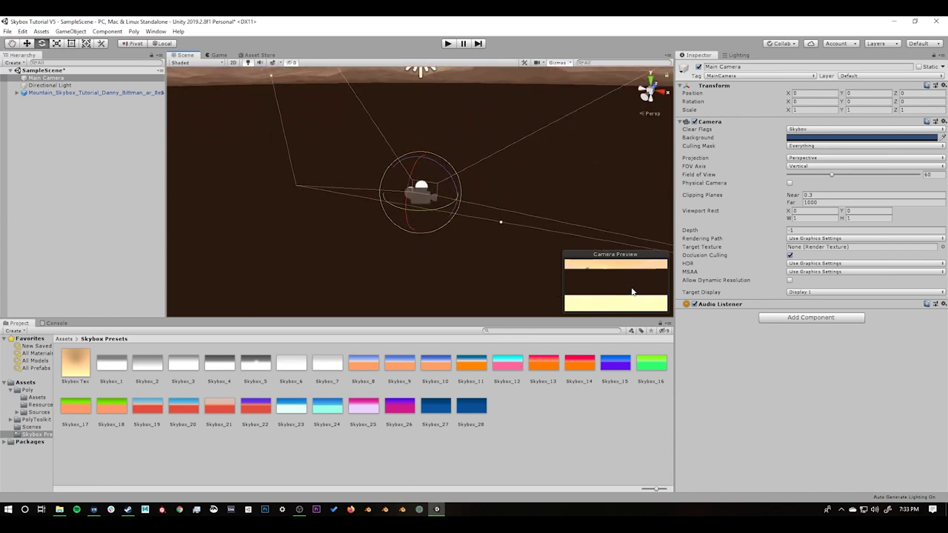
# Check the Game view, then raise the Main Camera above the dark ground to a Y position of 1.02.
pyautogui.click(216, 55)
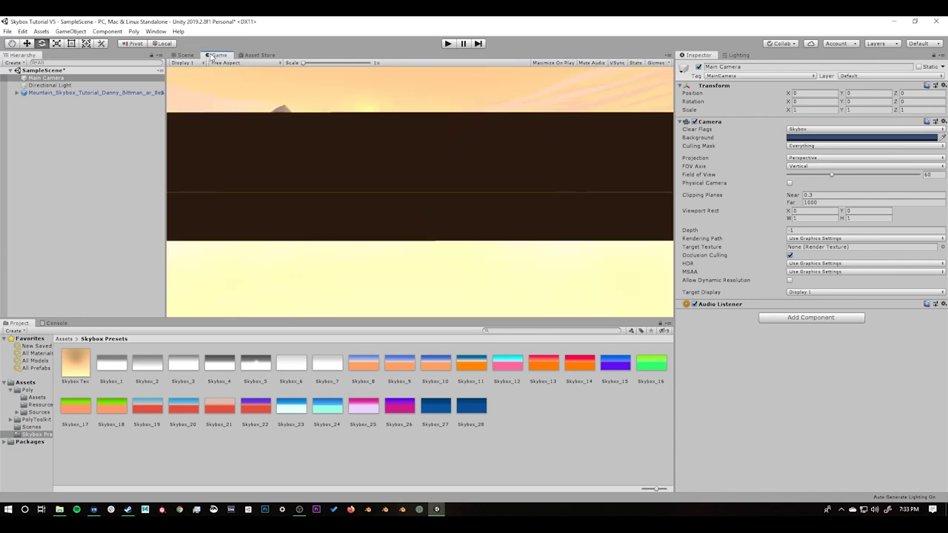
pyautogui.click(184, 55)
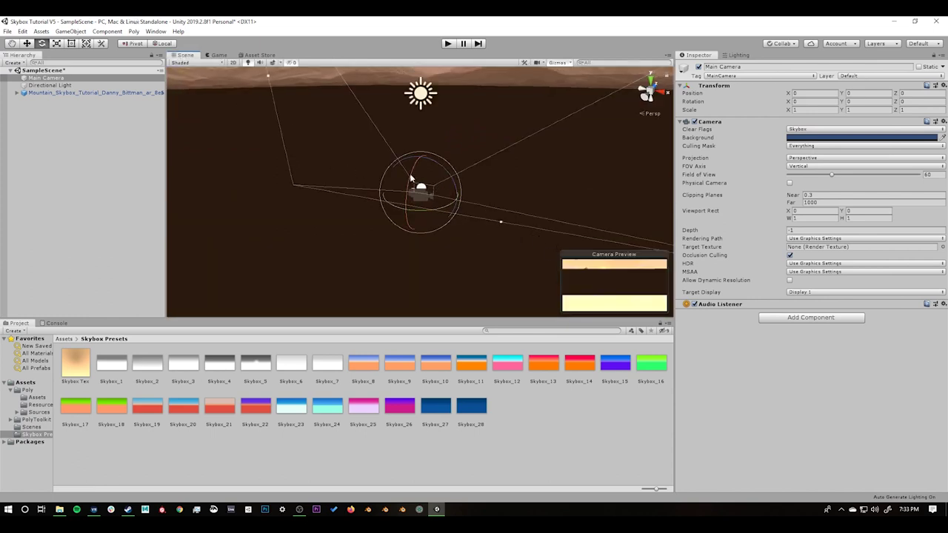
pyautogui.press('w')
pyautogui.keyDown('alt'); pyautogui.moveTo(419, 171); pyautogui.dragTo(424, 60); pyautogui.keyUp('alt')
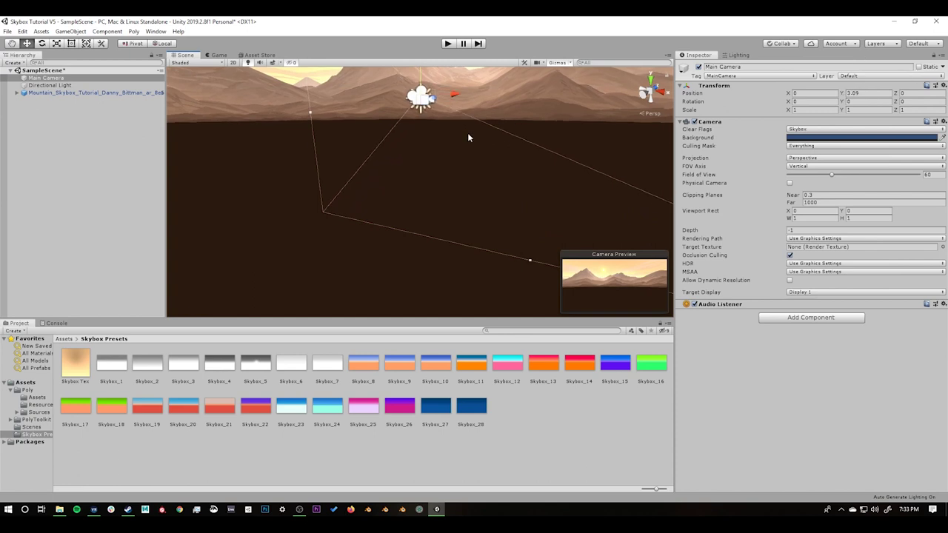
pyautogui.keyDown('alt'); pyautogui.moveTo(467, 133); pyautogui.dragTo(458, 193); pyautogui.keyUp('alt')
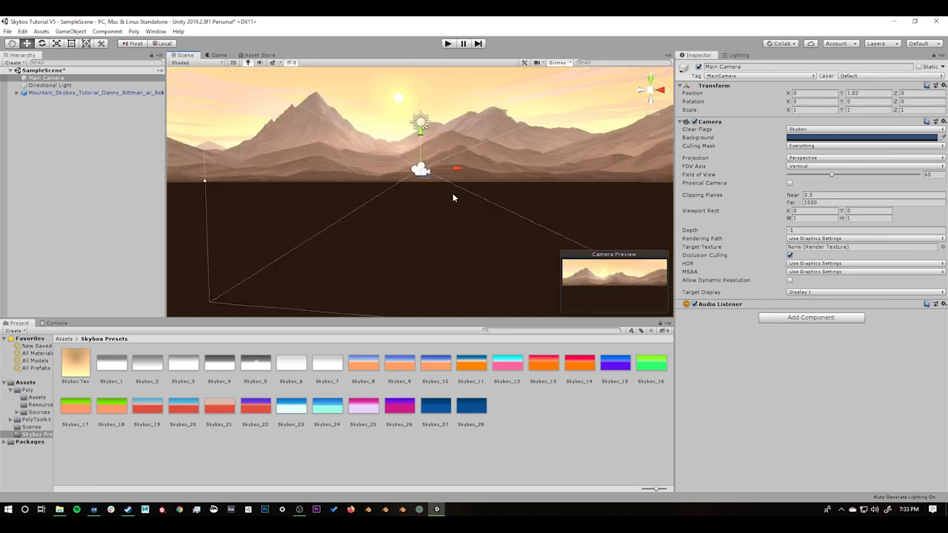
# Open the Package Manager and enable the display of preview packages.
pyautogui.click(156, 31)
pyautogui.moveTo(180, 145)
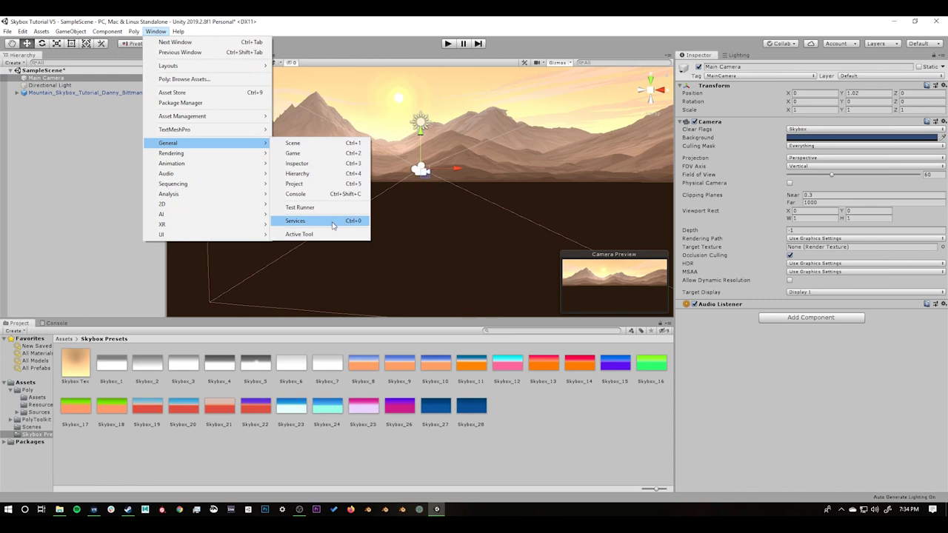
pyautogui.click(175, 105)
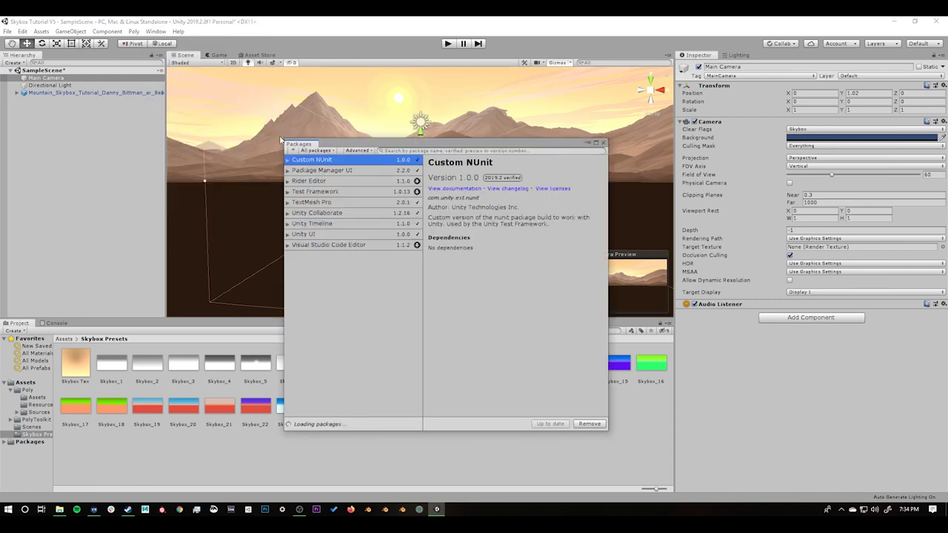
pyautogui.click(361, 152)
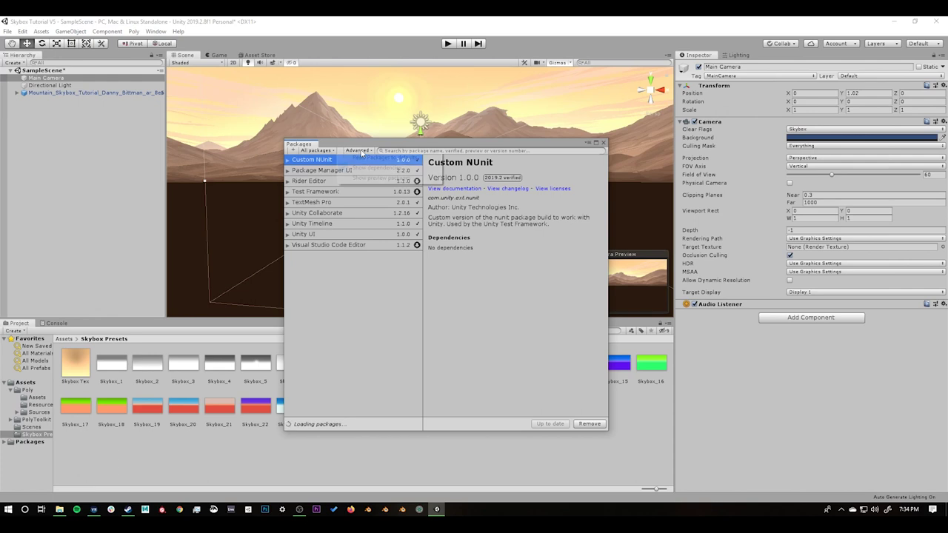
pyautogui.click(361, 179)
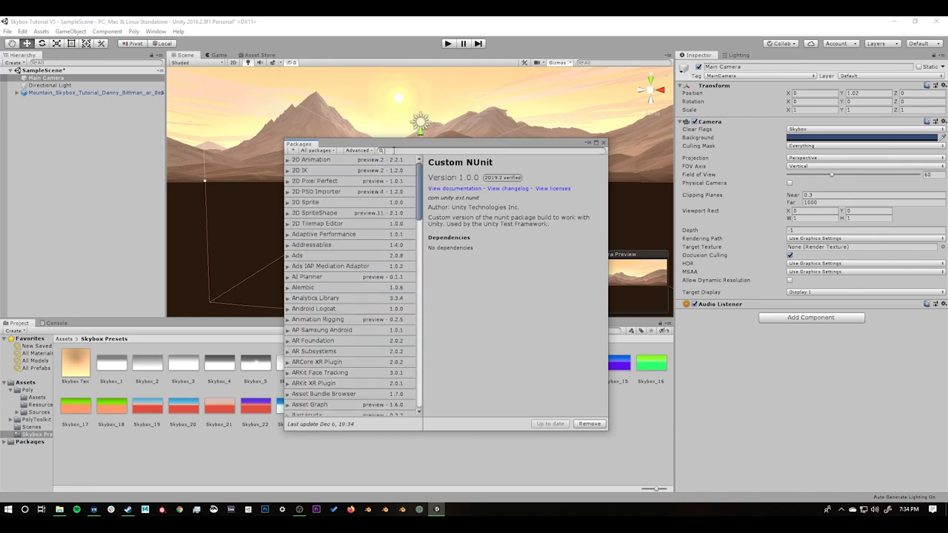
# Search the packages for Unity Recorder, install version 2.0.3, and close the Package Manager.
pyautogui.write('unity record')
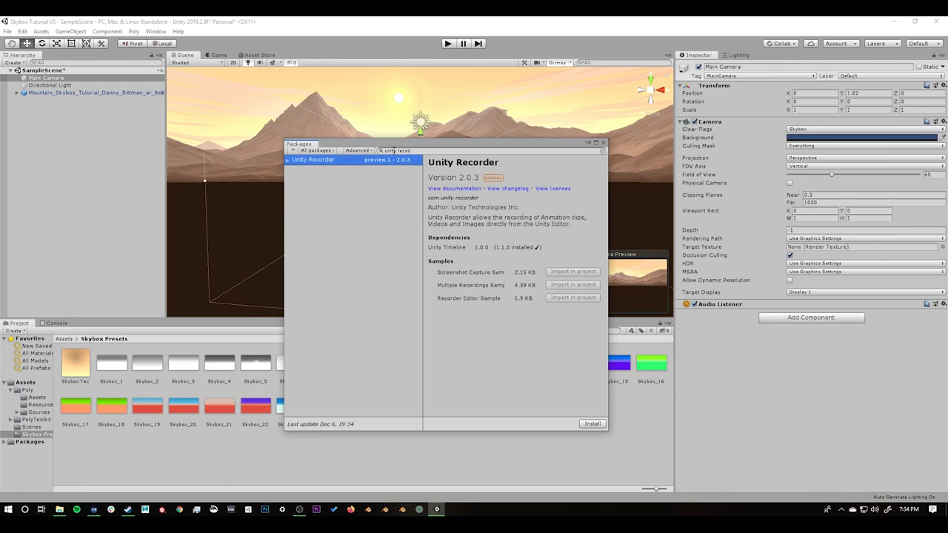
pyautogui.click(587, 425)
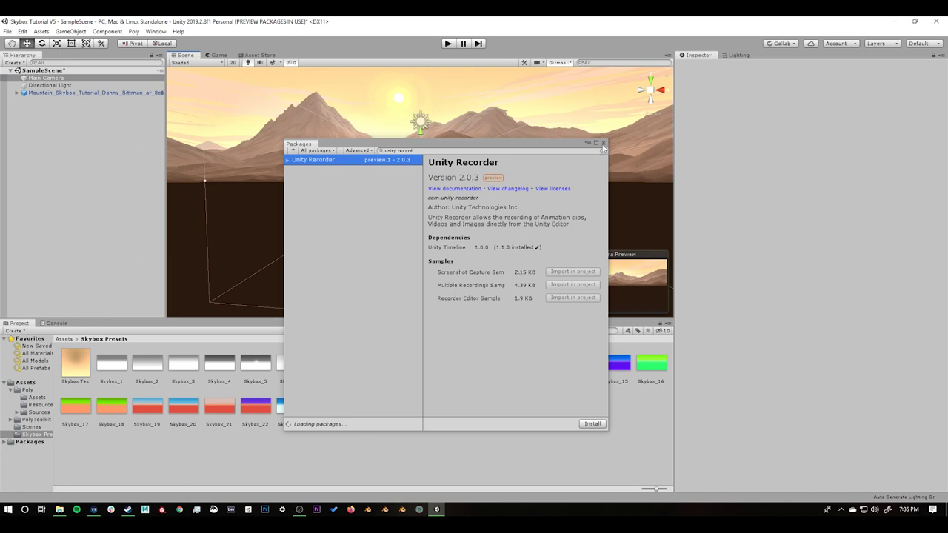
pyautogui.click(602, 143)
# Open the Recorder window, dock it beside the scene view, and show the Game view.
pyautogui.click(156, 31)
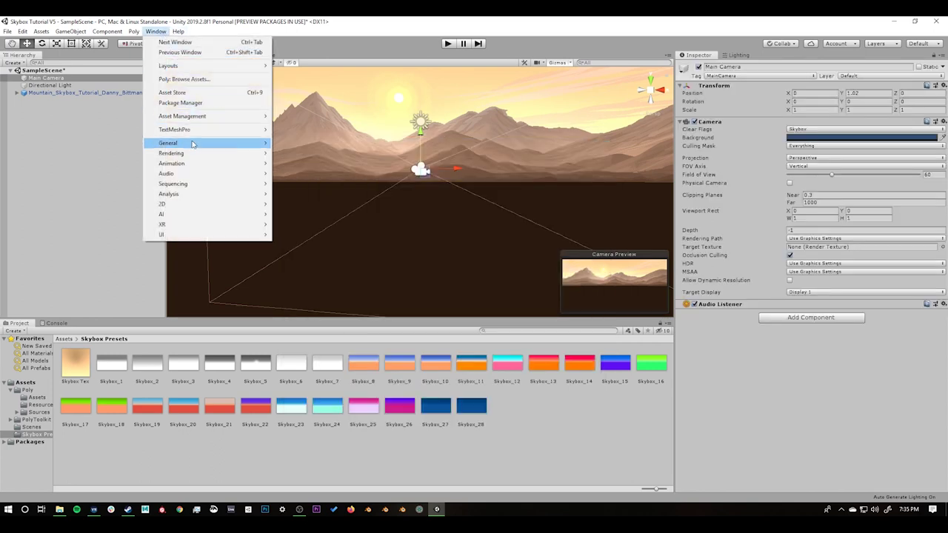
pyautogui.moveTo(197, 144)
pyautogui.moveTo(325, 237)
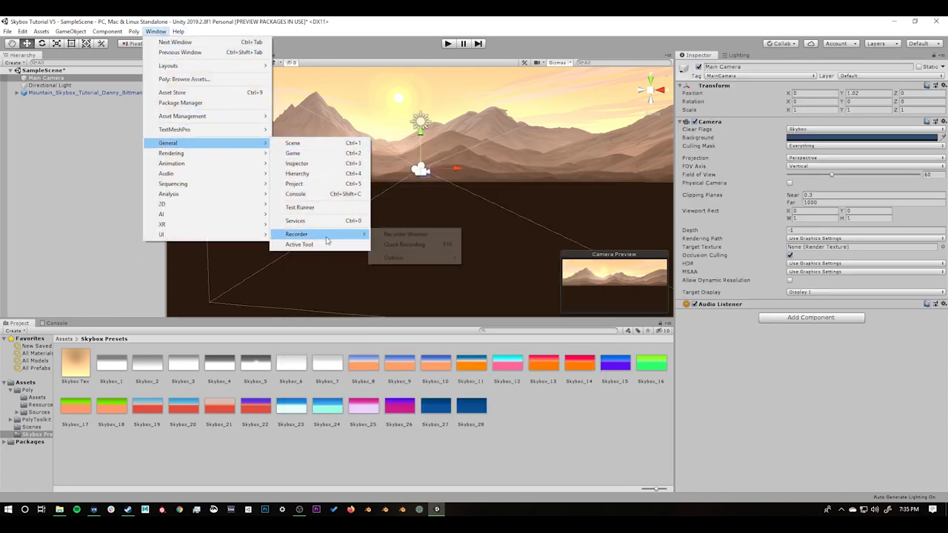
pyautogui.click(392, 235)
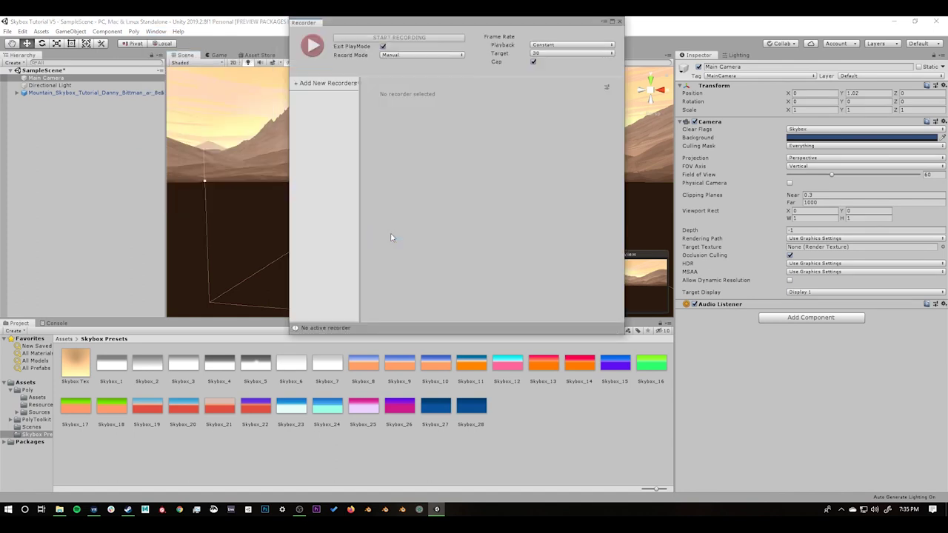
pyautogui.moveTo(388, 69); pyautogui.dragTo(655, 103)
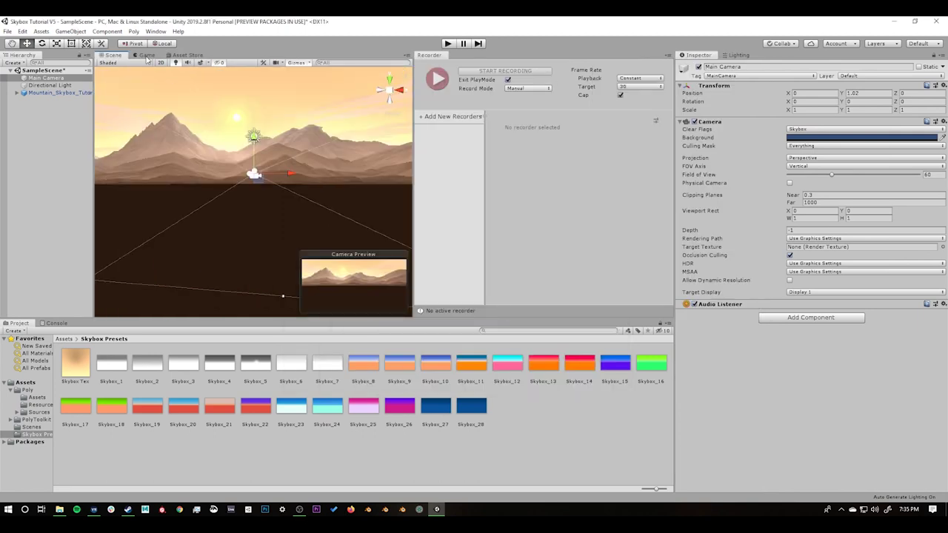
pyautogui.click(146, 55)
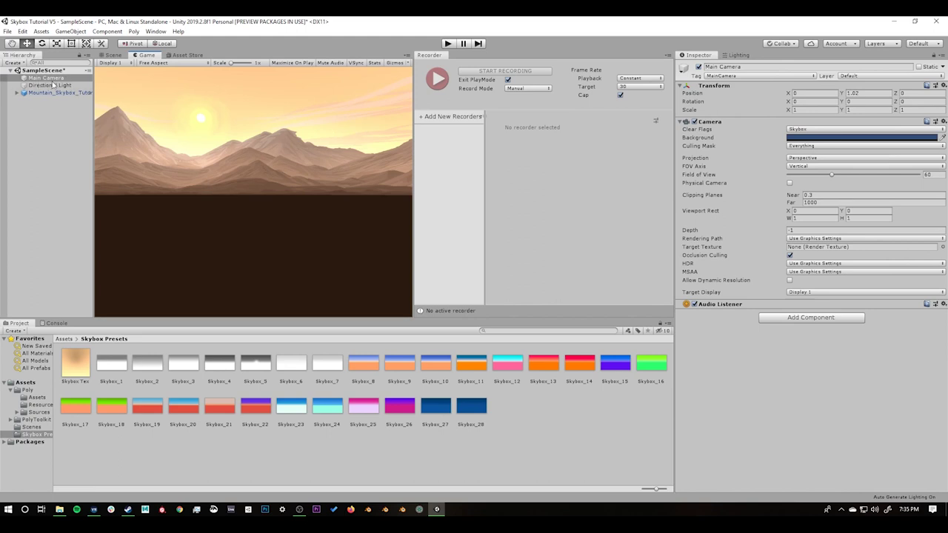
# Add an Image Sequence recorder and set its record mode to Single Frame, keeping the target frame rate at 30.
pyautogui.click(448, 117)
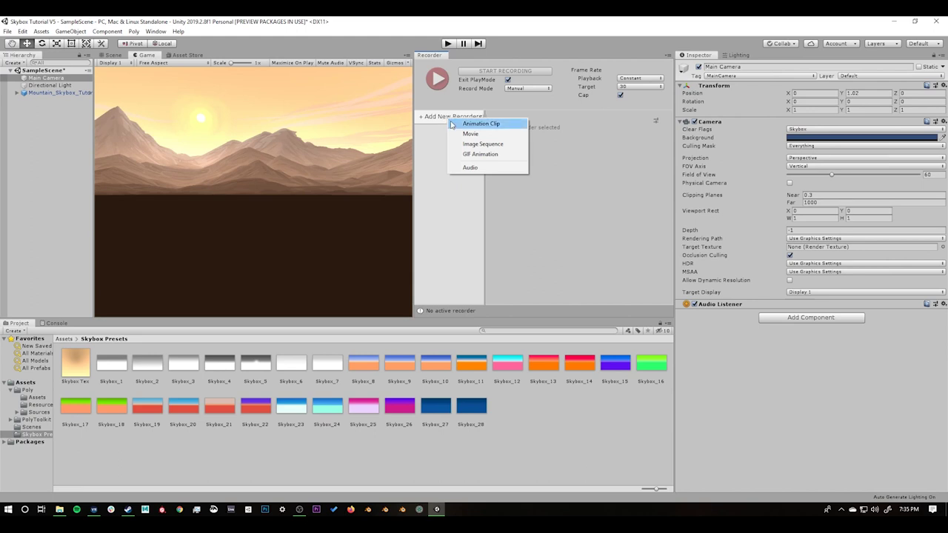
pyautogui.click(481, 144)
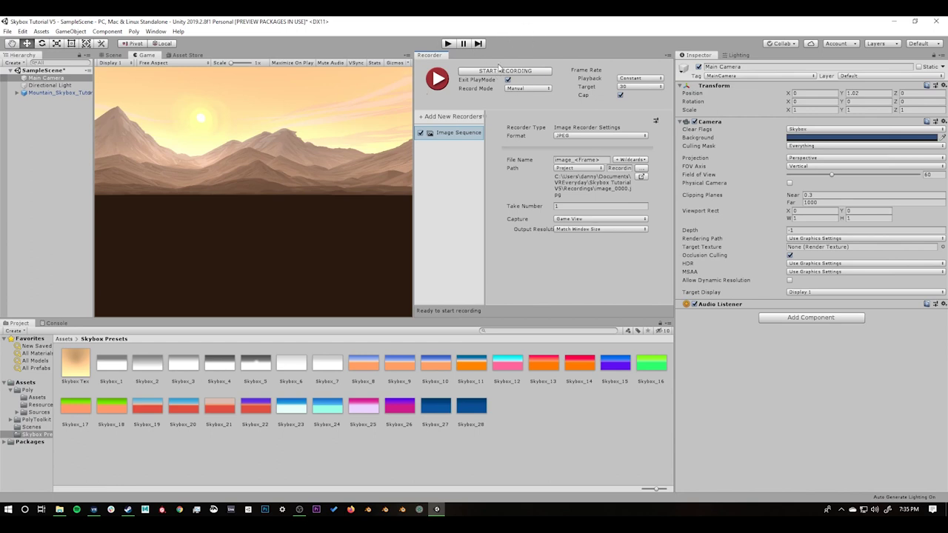
pyautogui.click(519, 89)
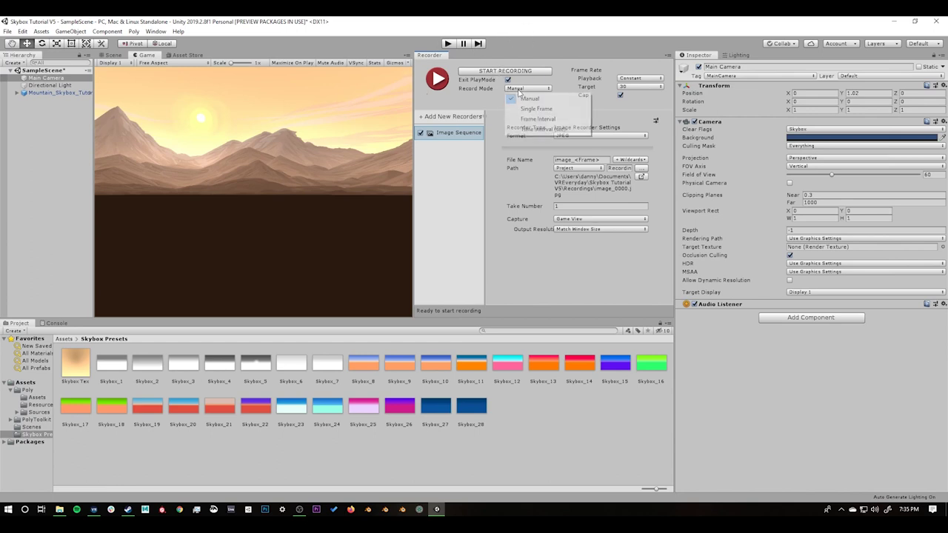
pyautogui.click(530, 108)
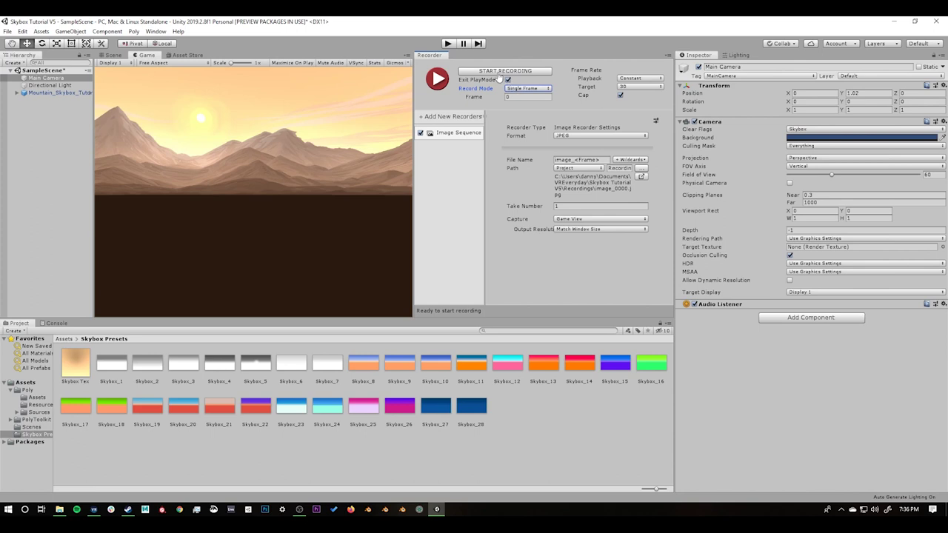
pyautogui.click(625, 87)
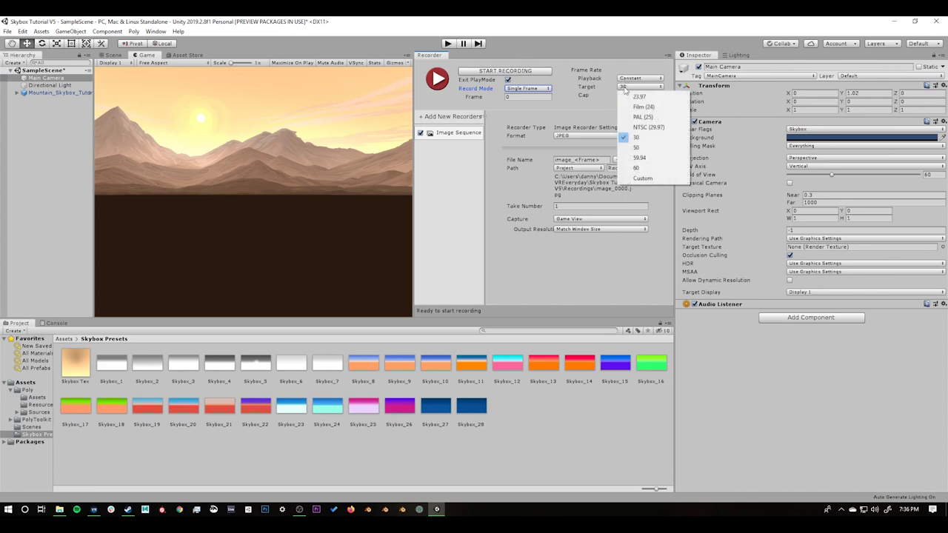
pyautogui.click(587, 105)
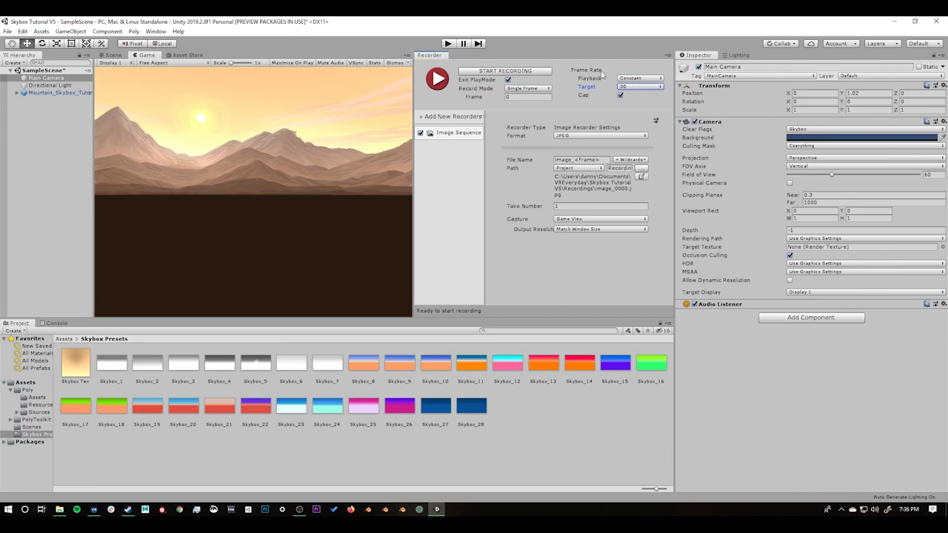
# Set the image recorder's format to PNG and its file name to MountSkybox_01.
pyautogui.click(571, 137)
pyautogui.click(571, 149)
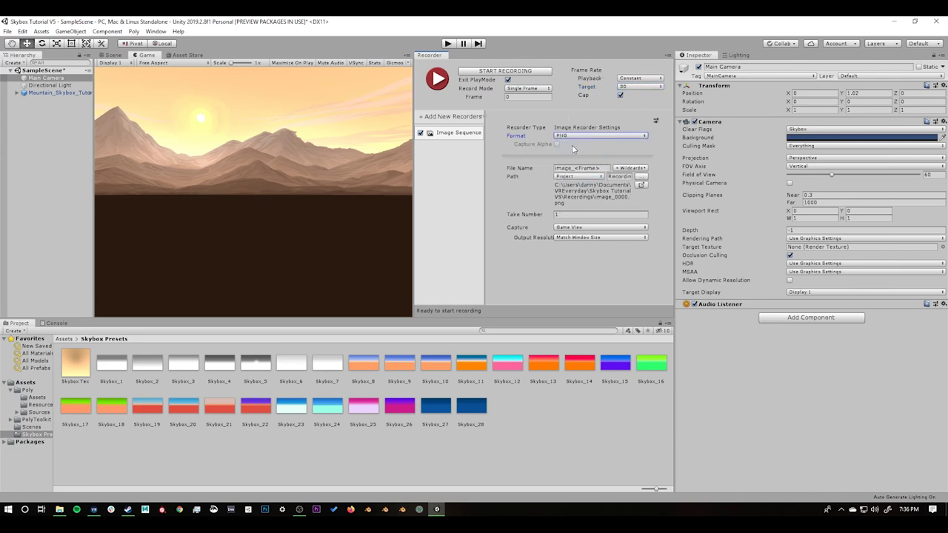
pyautogui.click(573, 170)
pyautogui.moveTo(605, 169); pyautogui.dragTo(529, 169)
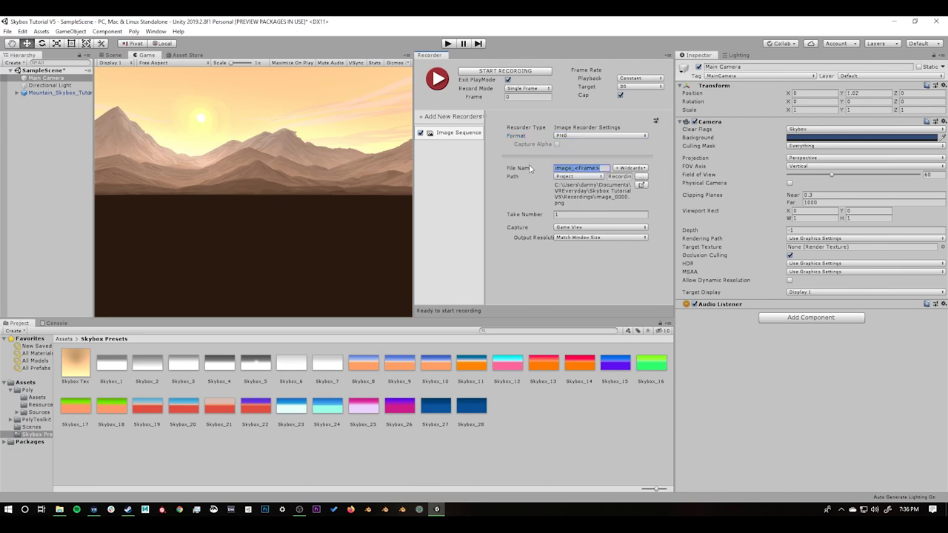
pyautogui.write('MountSkybox_01')
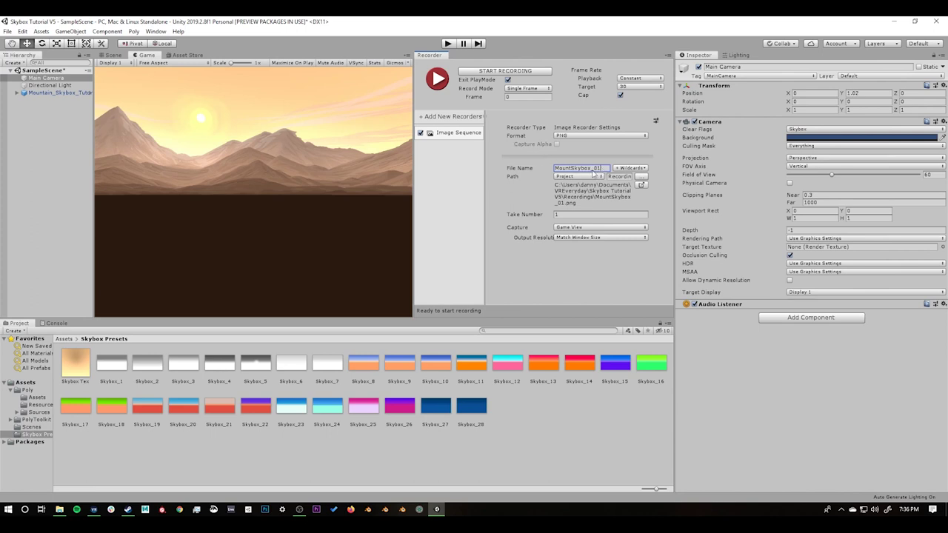
# Set the recorder's output path to the Skybox Exports folder in D:\VR Tutorial Assets\Exports.
pyautogui.click(641, 177)
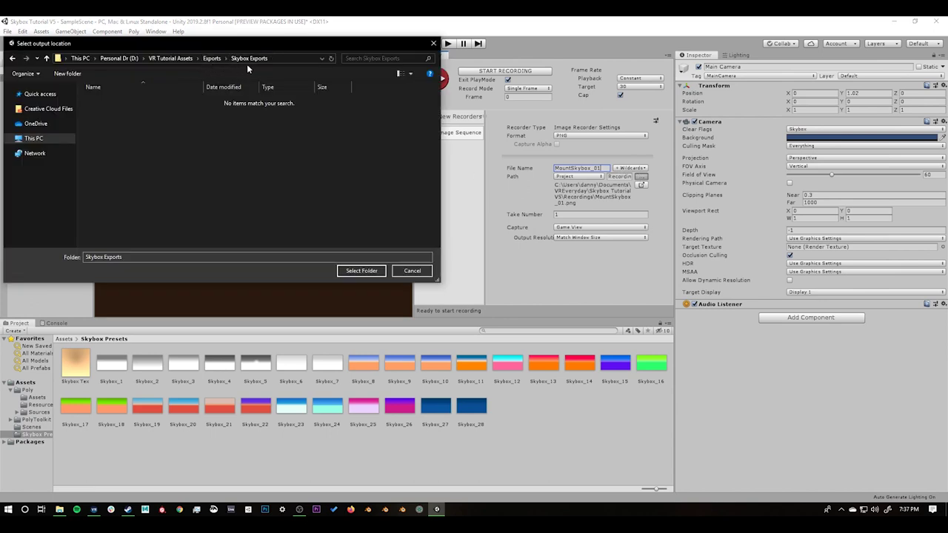
pyautogui.click(355, 271)
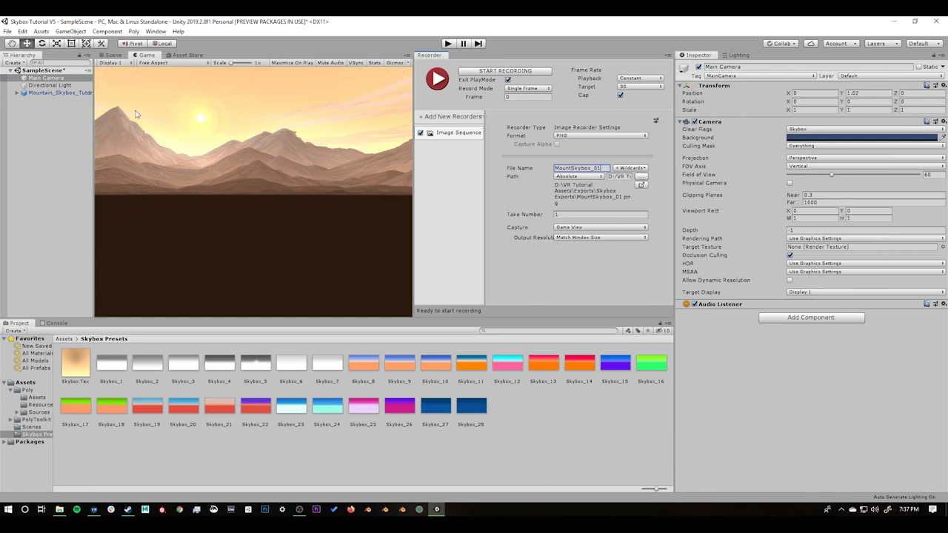
pyautogui.press('Return')
# Set the Game view's aspect ratio to 16:9 and the recorder's capture source to 360 View.
pyautogui.click(169, 64)
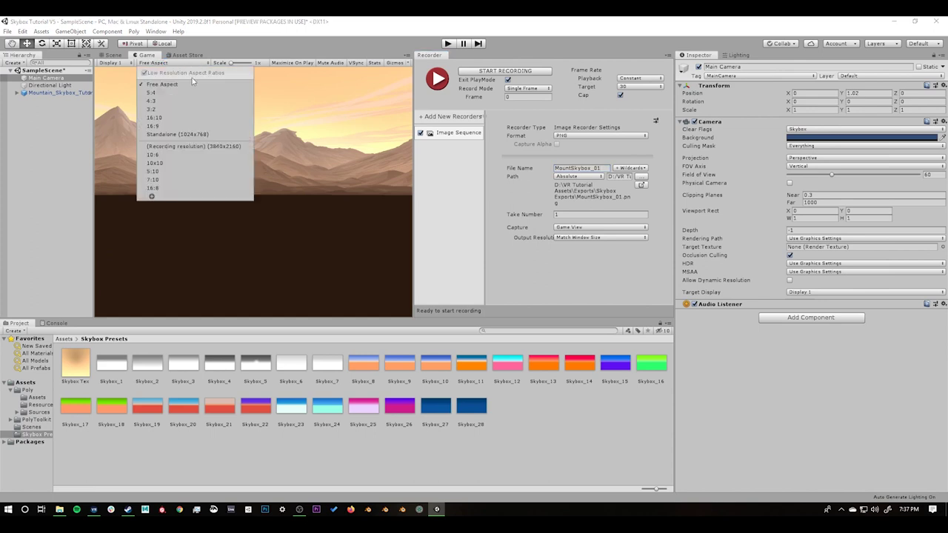
pyautogui.click(159, 126)
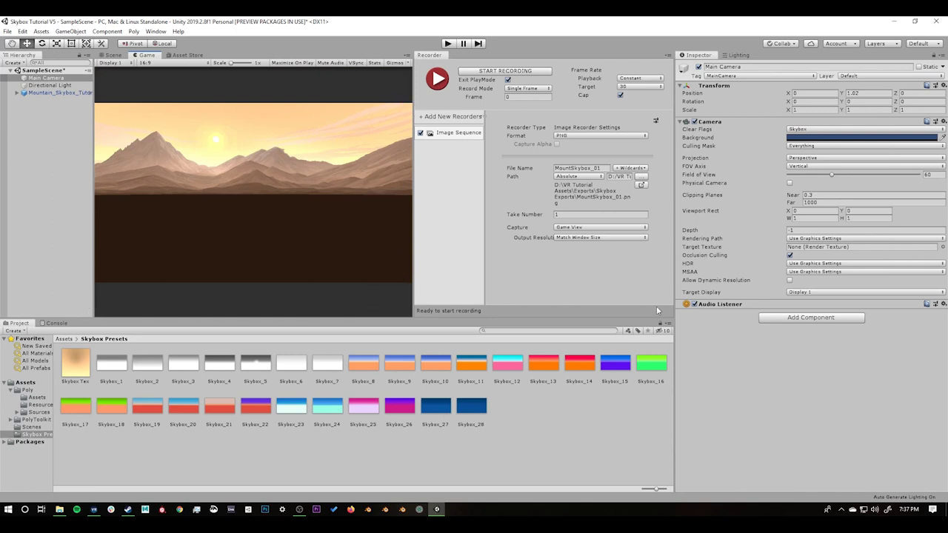
pyautogui.click(571, 230)
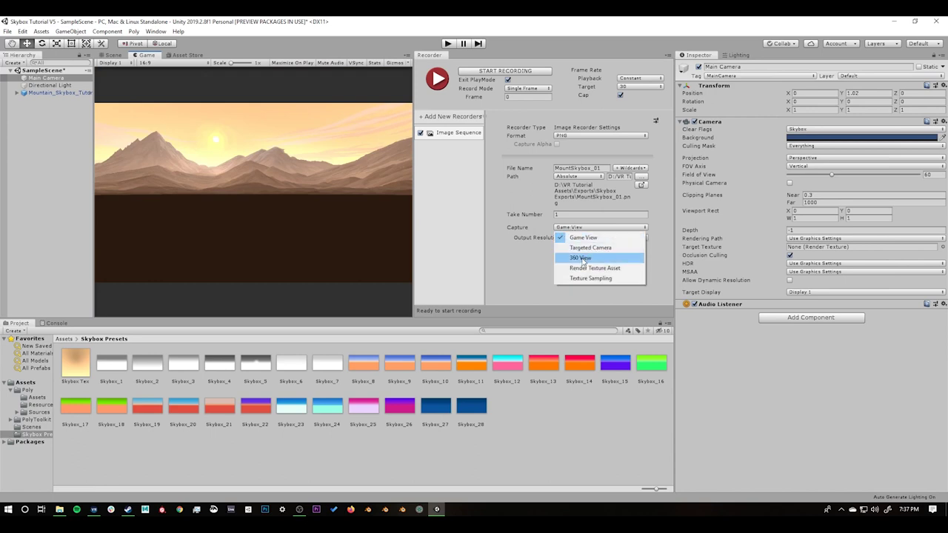
pyautogui.click(582, 258)
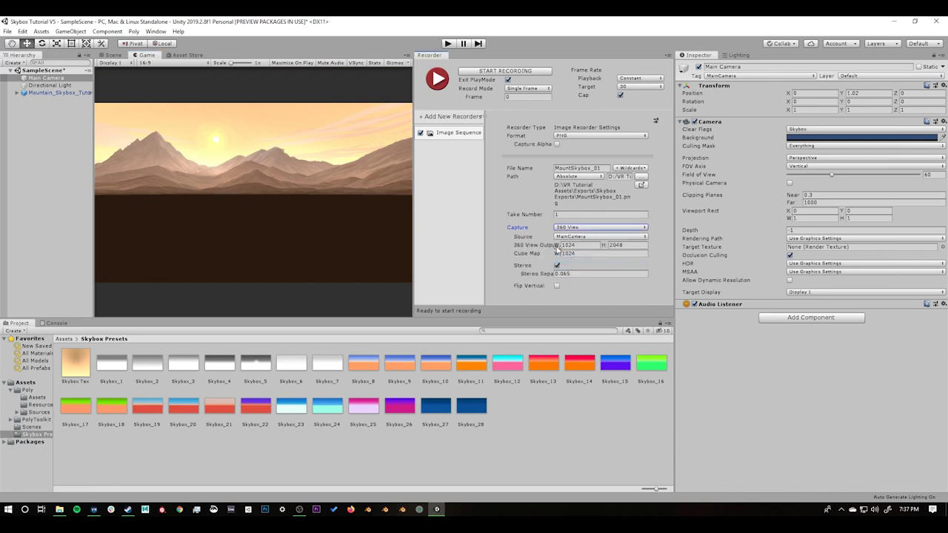
# Set the 360 view output to 8192 by 4096 and the cube map width to 4096, and turn off Stereo.
pyautogui.click(580, 245)
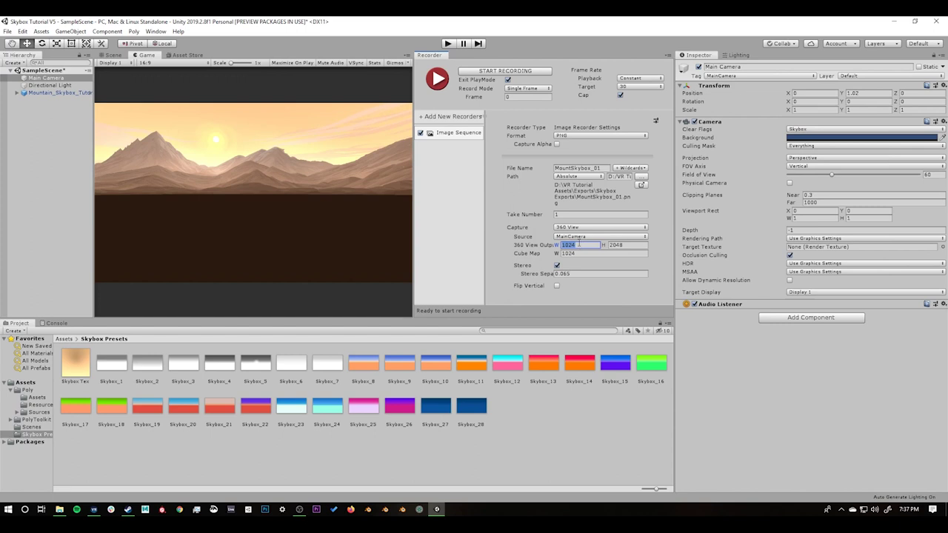
pyautogui.write('8192')
pyautogui.press('Tab')
pyautogui.doubleClick(629, 244)
pyautogui.hotkey('ctrl', 'c')
pyautogui.click(590, 254)
pyautogui.hotkey('ctrl', 'v')
pyautogui.click(506, 254)
pyautogui.click(556, 266)
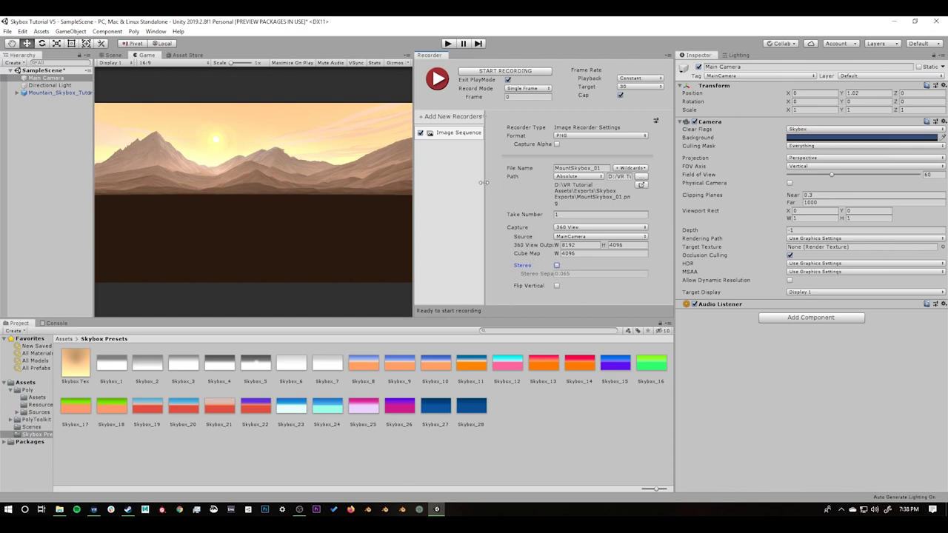
# Record the single-frame 360 image and switch to File Explorer to check the Skybox Exports folder for it.
pyautogui.click(518, 71)
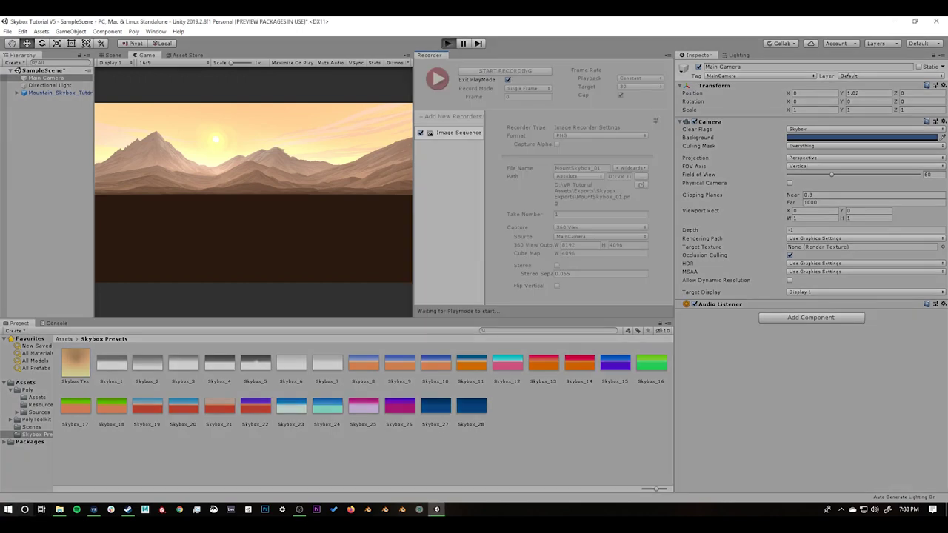
pyautogui.click(59, 511)
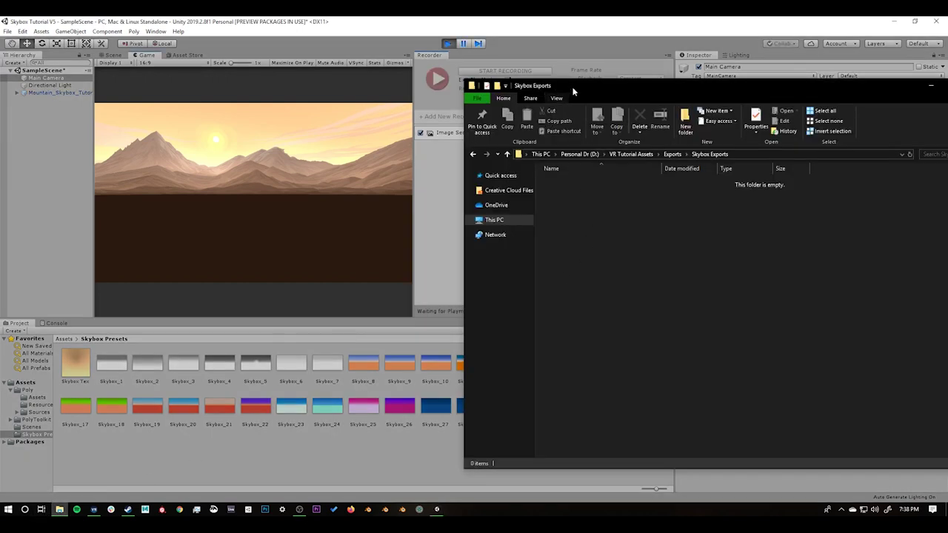
pyautogui.moveTo(573, 87); pyautogui.dragTo(589, 116)
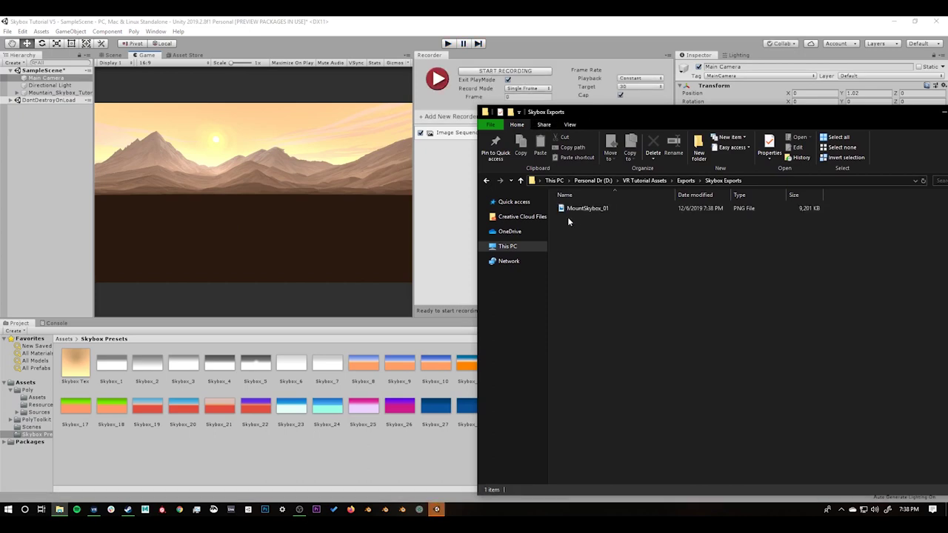
# Open the exported MountSkybox_01 image and examine the mountains and sky up close across the panorama, and close it.
pyautogui.doubleClick(584, 209)
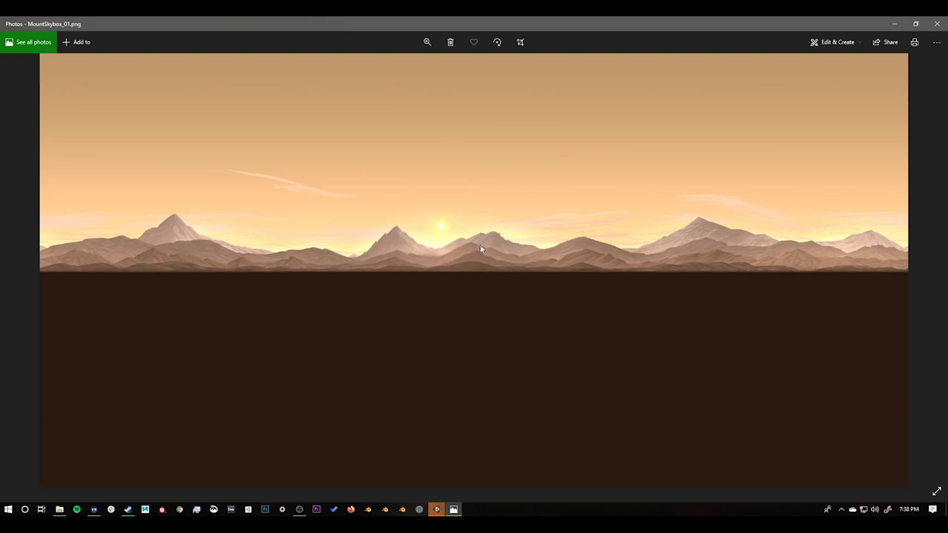
pyautogui.scroll(3, 480, 244)
pyautogui.scroll(5, 467, 257)
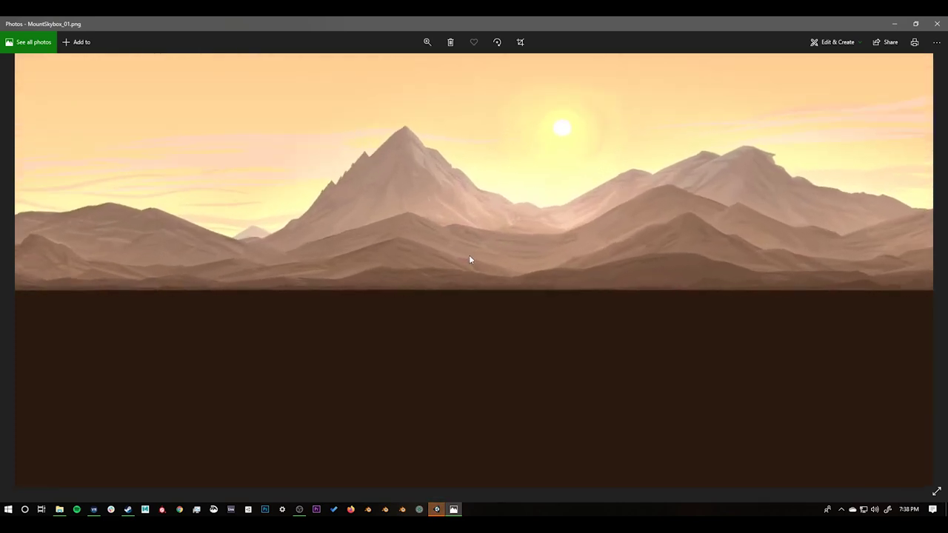
pyautogui.scroll(-3, 495, 236)
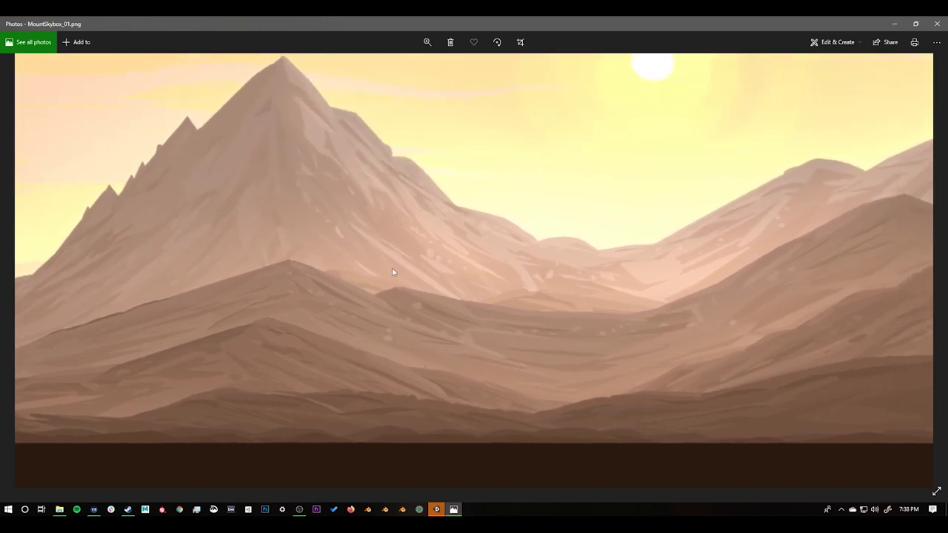
pyautogui.moveTo(211, 309); pyautogui.dragTo(553, 314)
pyautogui.moveTo(238, 343); pyautogui.dragTo(413, 355)
pyautogui.moveTo(153, 341); pyautogui.dragTo(582, 301)
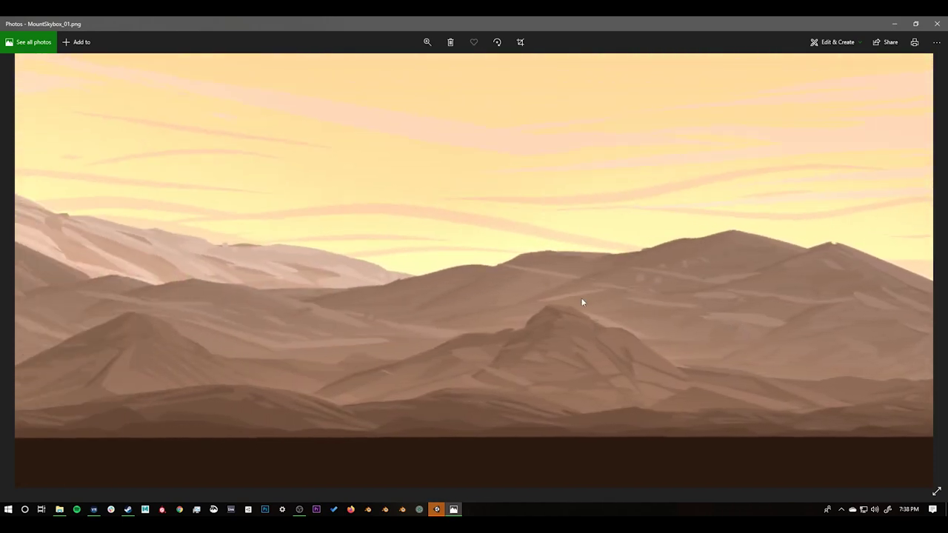
pyautogui.scroll(-1, 419, 296)
pyautogui.scroll(-2, 419, 299)
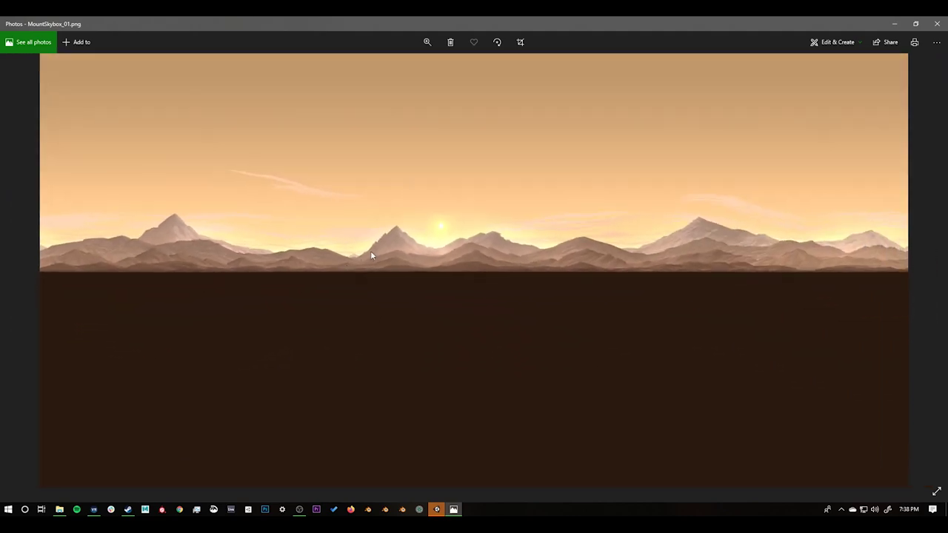
pyautogui.click(936, 24)
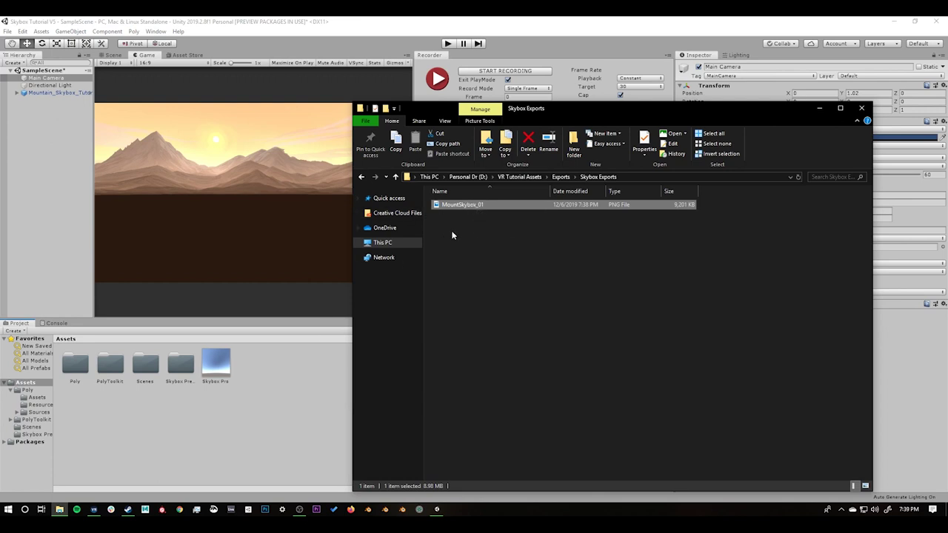
# Import MountSkybox_01 into the project's Assets folder and set its Max Size to 8192 and Compression to High Quality.
pyautogui.moveTo(458, 205); pyautogui.dragTo(263, 401)
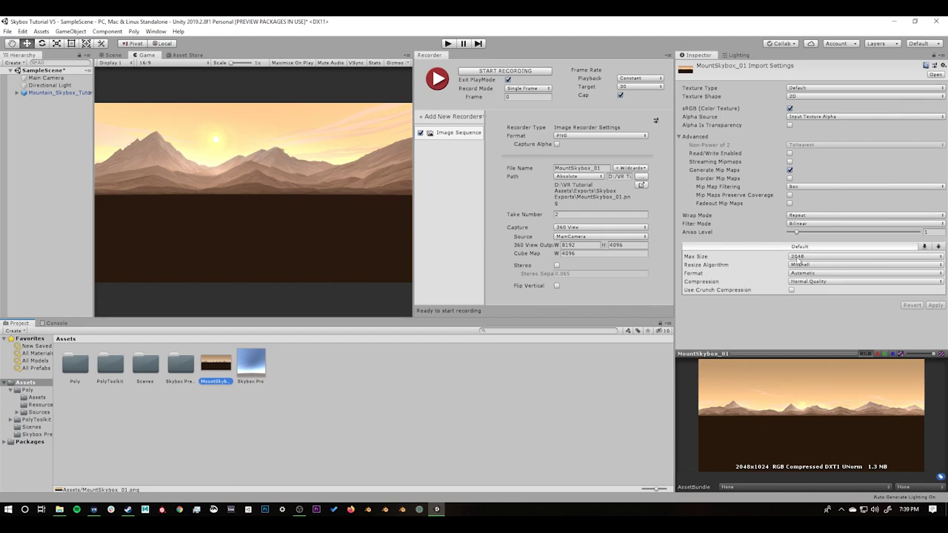
pyautogui.click(801, 258)
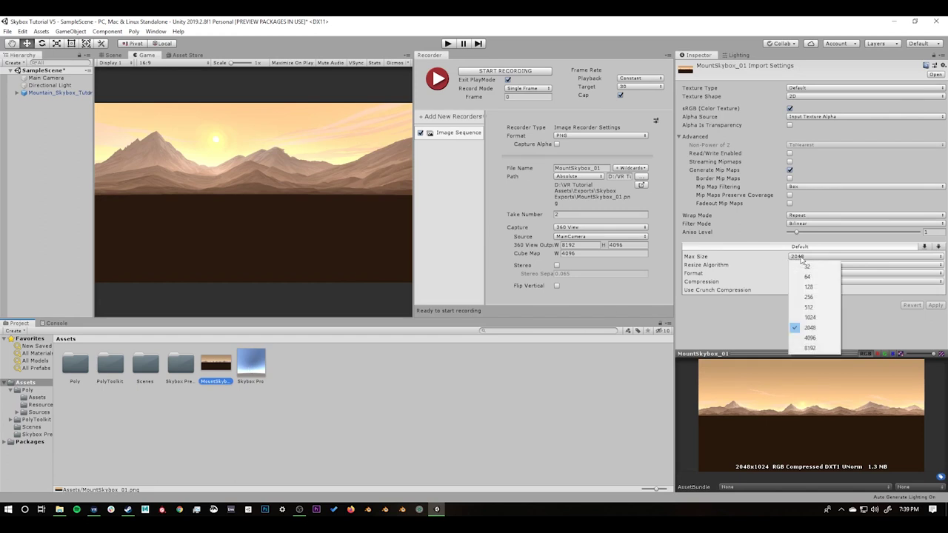
pyautogui.click(812, 353)
pyautogui.click(810, 282)
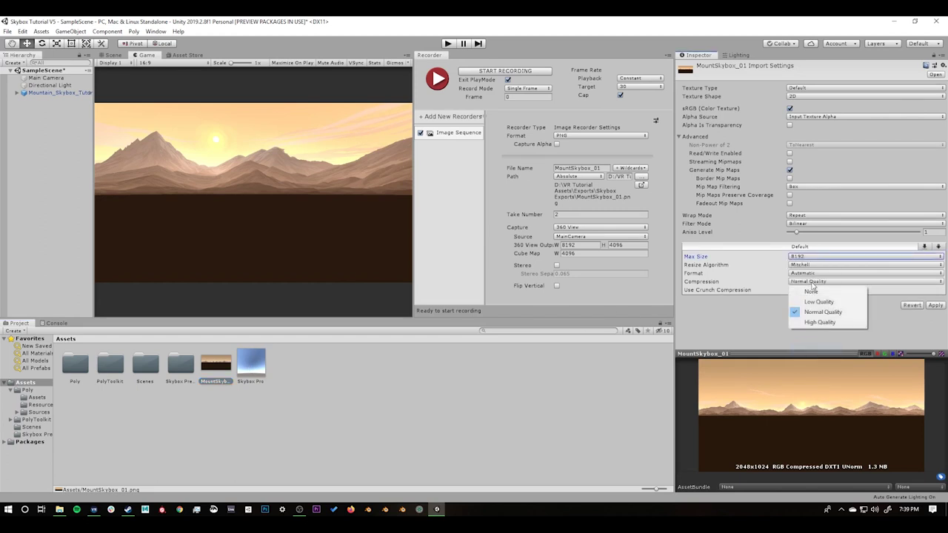
pyautogui.click(809, 323)
# Set the MountSkybox_01 texture's Wrap Mode to Clamp and turn off Generate Mip Maps.
pyautogui.click(803, 215)
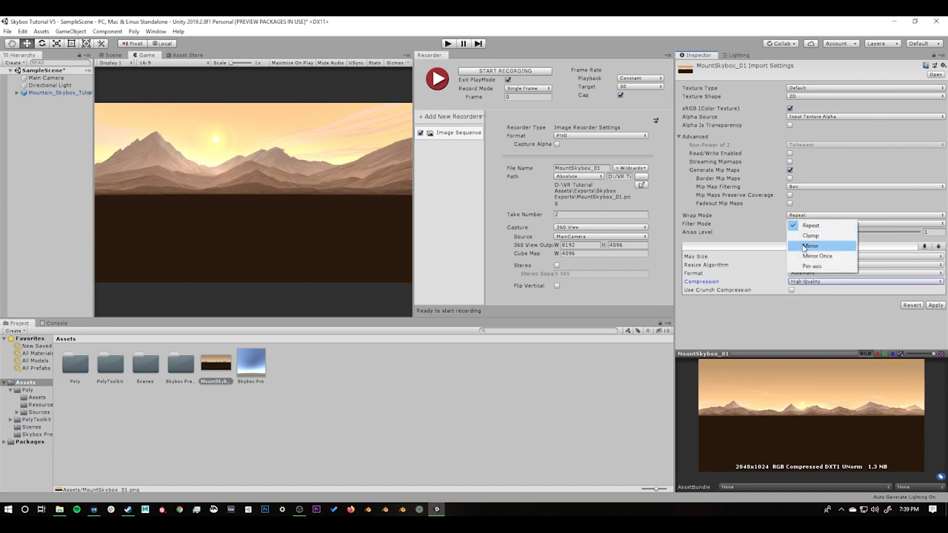
pyautogui.click(806, 236)
pyautogui.click(789, 169)
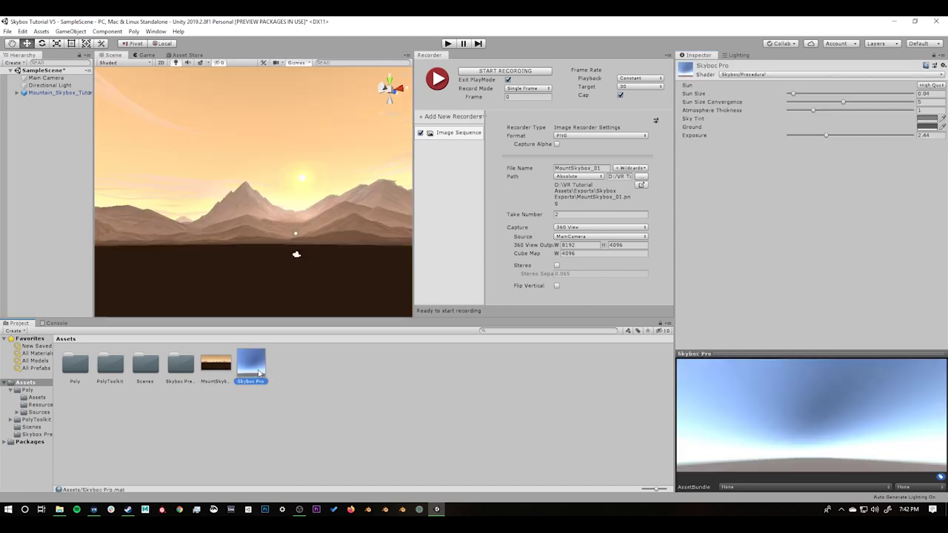
# Rename the Skyboc Pro material as Skyboc Mount and change its shader to Skybox/Panoramic.
pyautogui.press('F2')
pyautogui.write('Skyboc Mount')
pyautogui.press('Return')
pyautogui.click(797, 75)
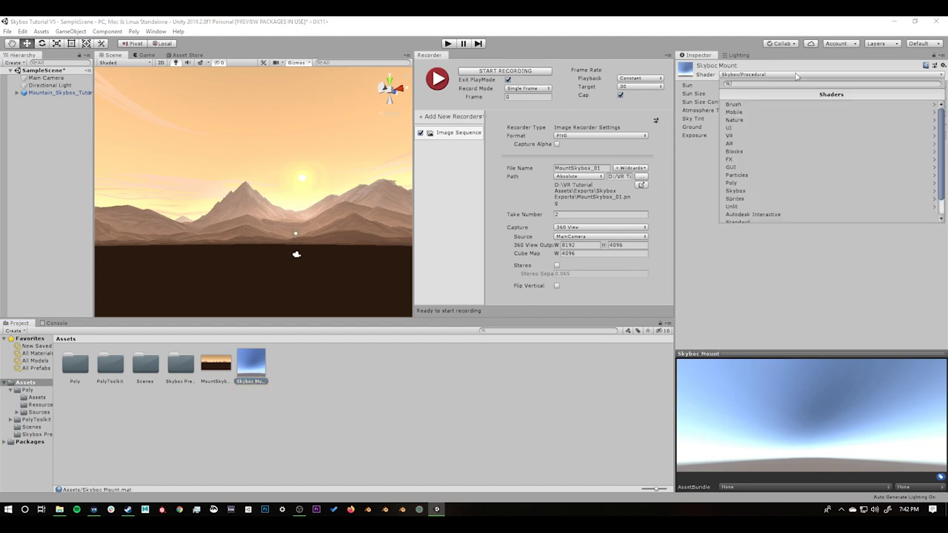
pyautogui.click(740, 191)
pyautogui.click(740, 120)
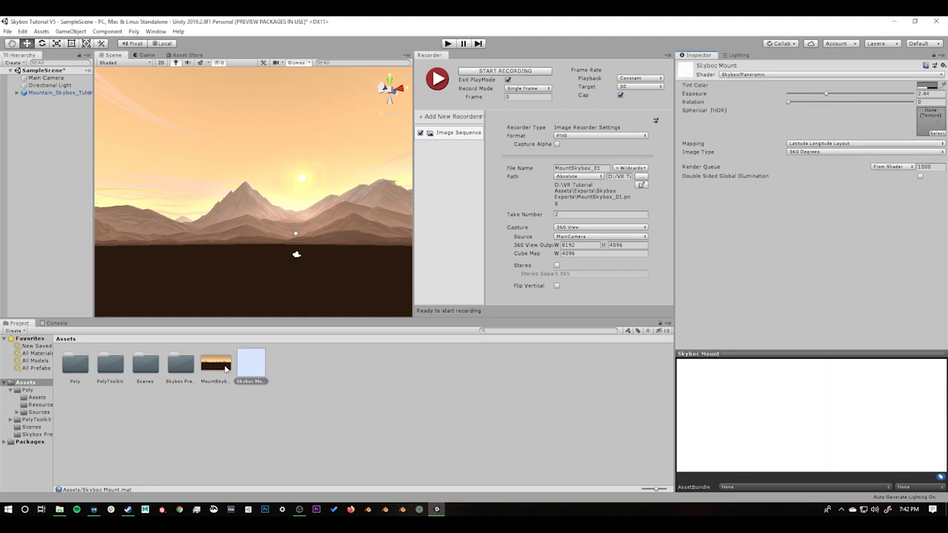
# Assign MountSkybox_01 as the Skyboc Mount material's Spherical (HDR) texture and set its Exposure to 1.
pyautogui.moveTo(218, 368); pyautogui.dragTo(931, 118)
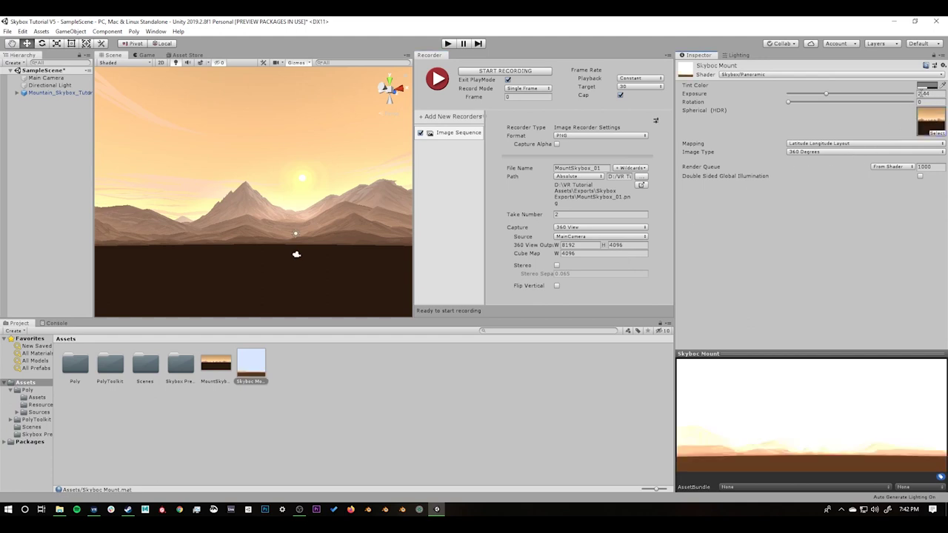
pyautogui.click(924, 94)
pyautogui.write('1')
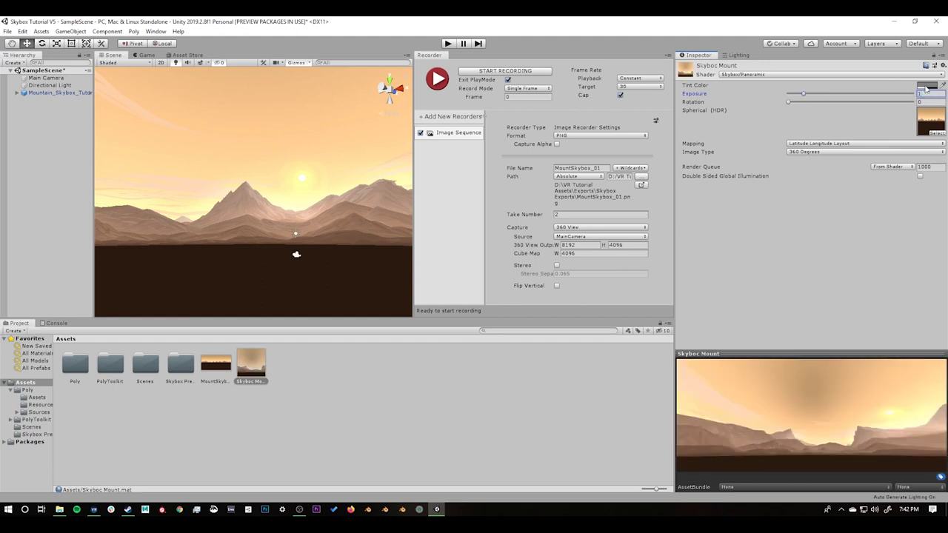
pyautogui.click(926, 86)
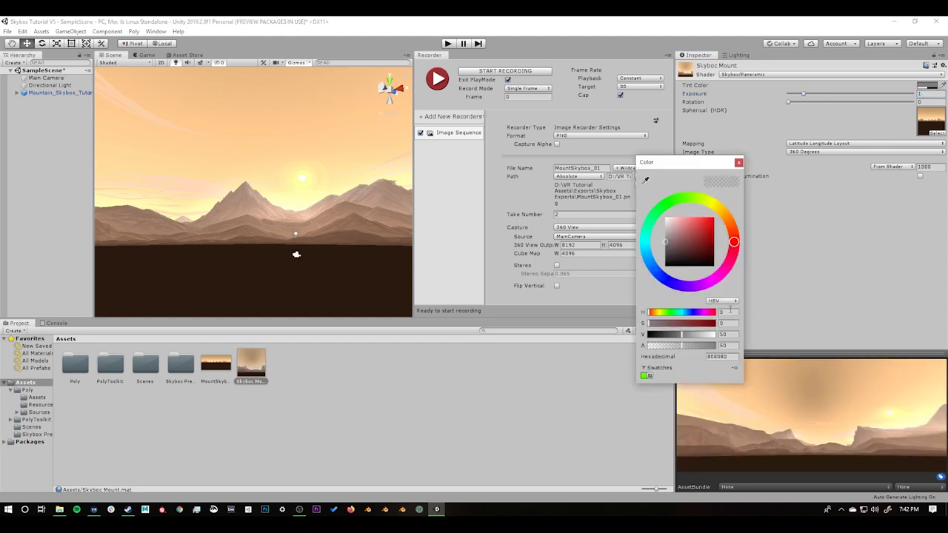
pyautogui.click(738, 162)
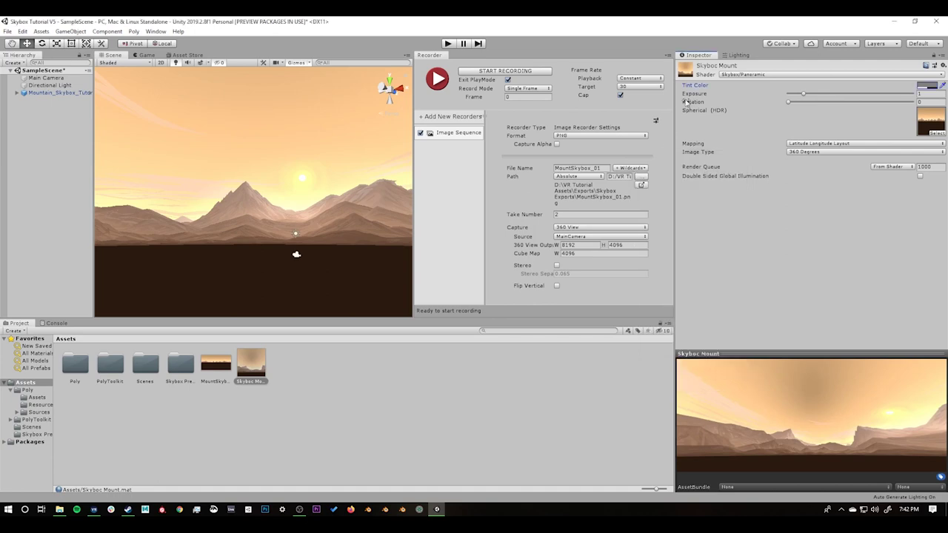
# Assign the Skyboc Mount material as the Skybox Material in the scene's environment lighting.
pyautogui.click(737, 55)
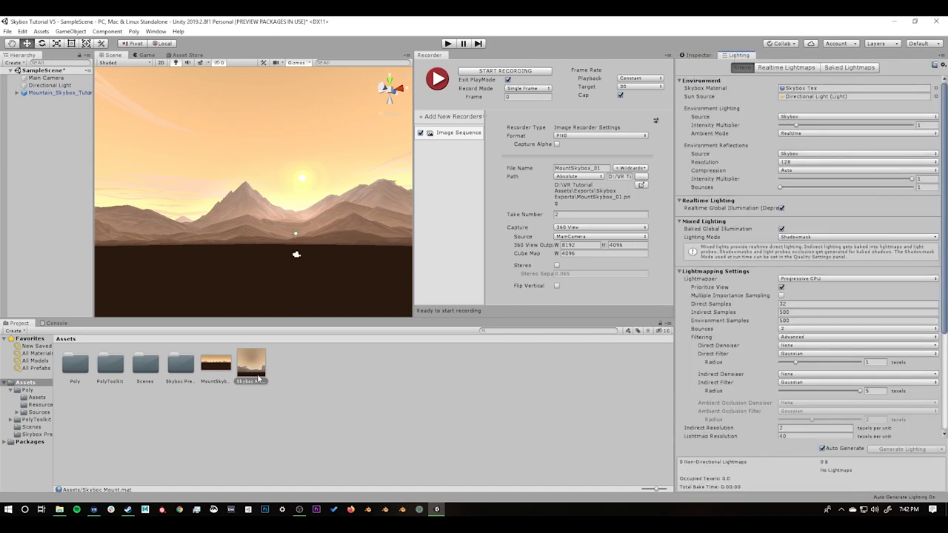
pyautogui.moveTo(258, 379); pyautogui.dragTo(813, 92)
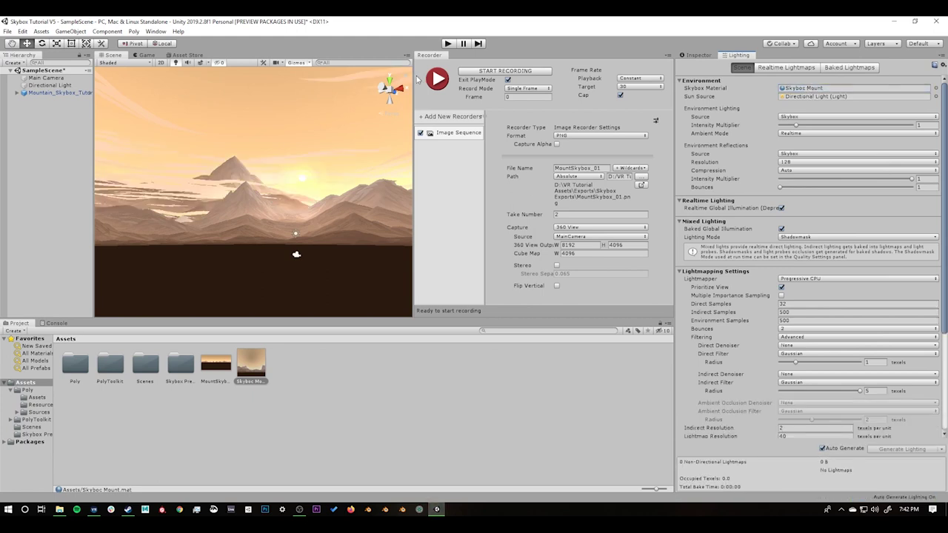
# Dock the Recorder window alongside the Scene and Game views and bring up the enlarged Scene view.
pyautogui.moveTo(438, 56); pyautogui.dragTo(185, 58)
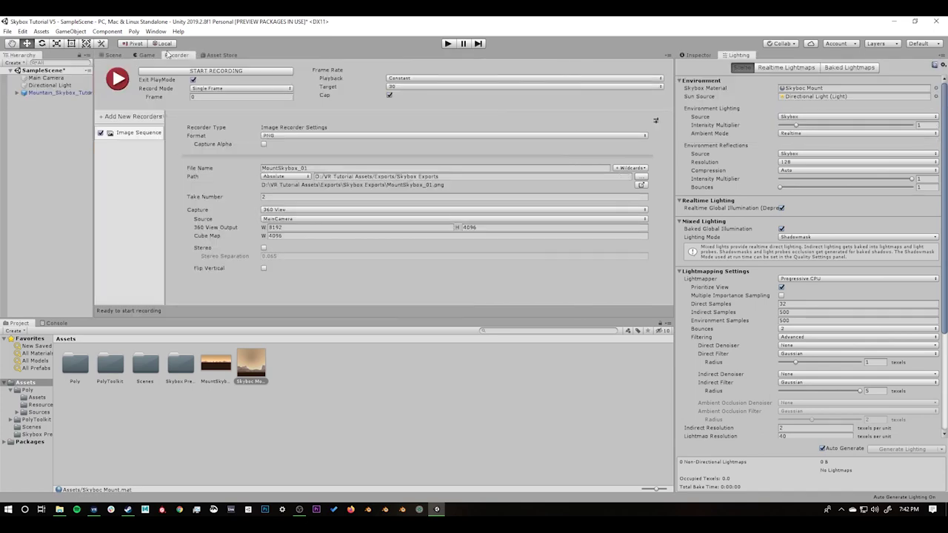
pyautogui.click(146, 56)
pyautogui.click(112, 55)
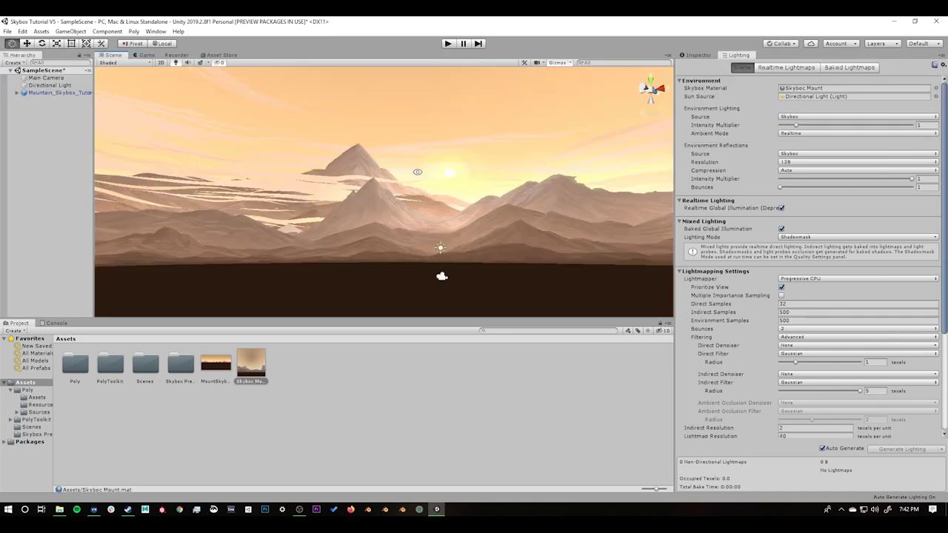
pyautogui.moveTo(341, 185); pyautogui.dragTo(419, 167, button='right')
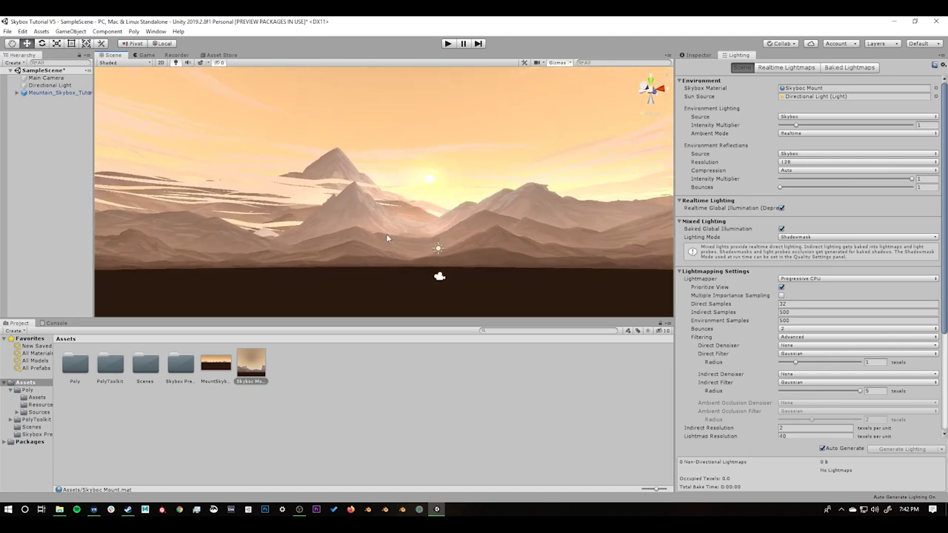
# Set the Skyboc Mount material's Rotation to 90.
pyautogui.click(243, 372)
pyautogui.click(688, 57)
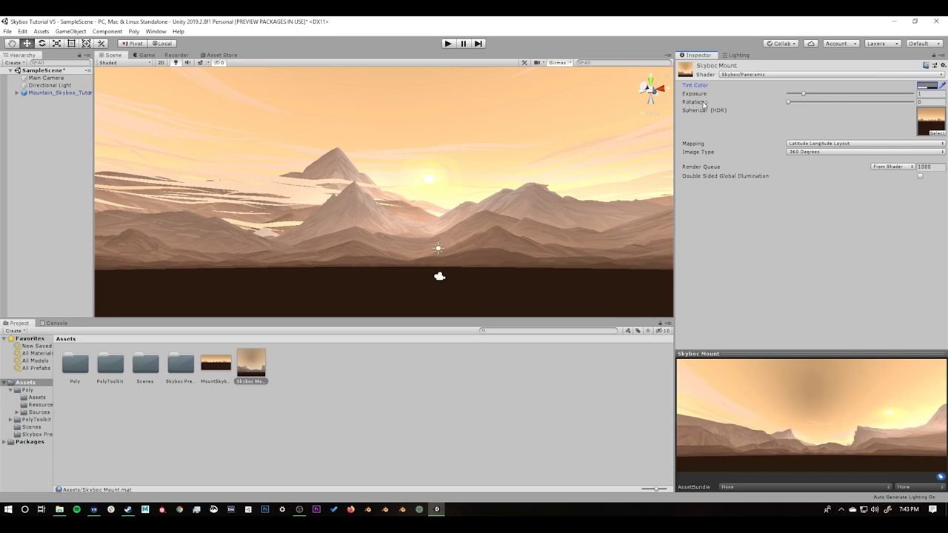
pyautogui.moveTo(699, 105); pyautogui.dragTo(799, 107)
pyautogui.click(921, 101)
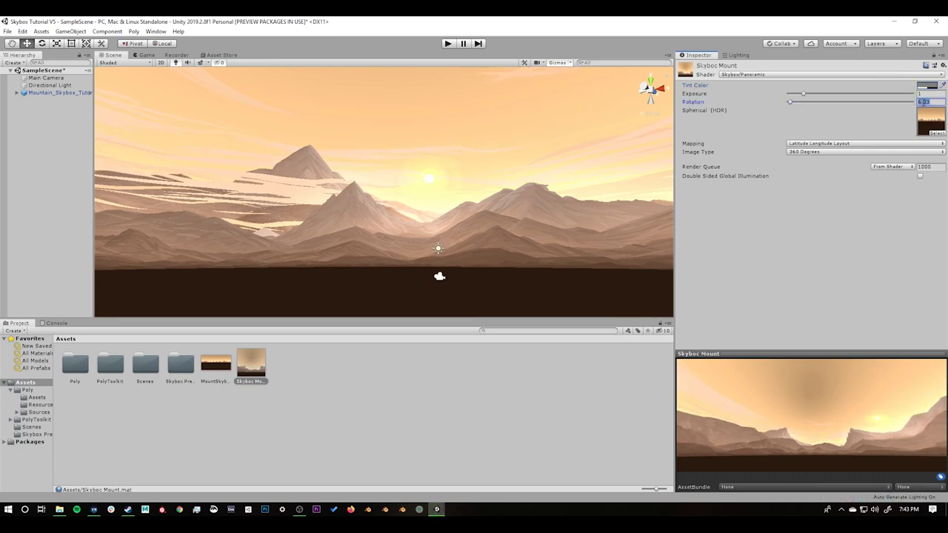
pyautogui.write('90')
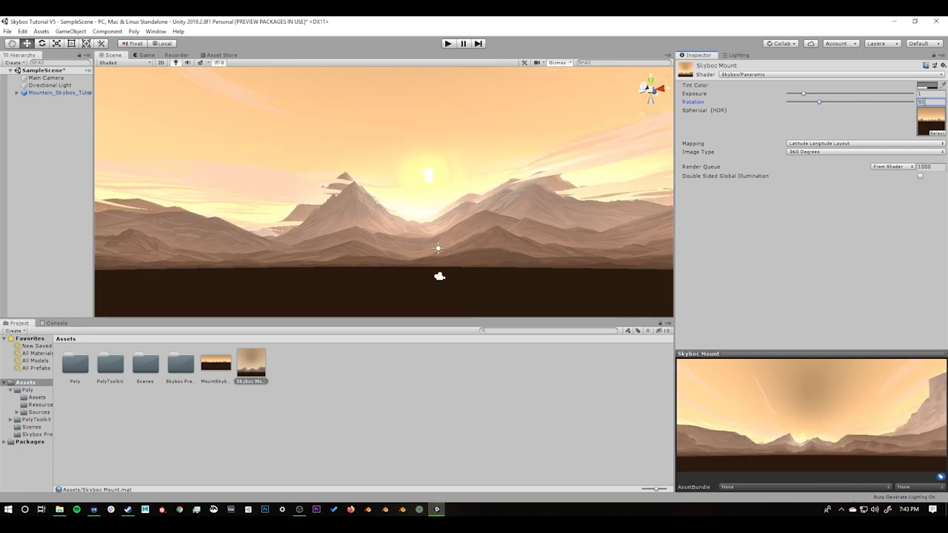
# Deactivate the Mountain_Skybox_Tutorial model in the scene, check the skybox all around, and clear the selection.
pyautogui.moveTo(541, 203); pyautogui.dragTo(532, 219, button='right')
pyautogui.click(360, 216)
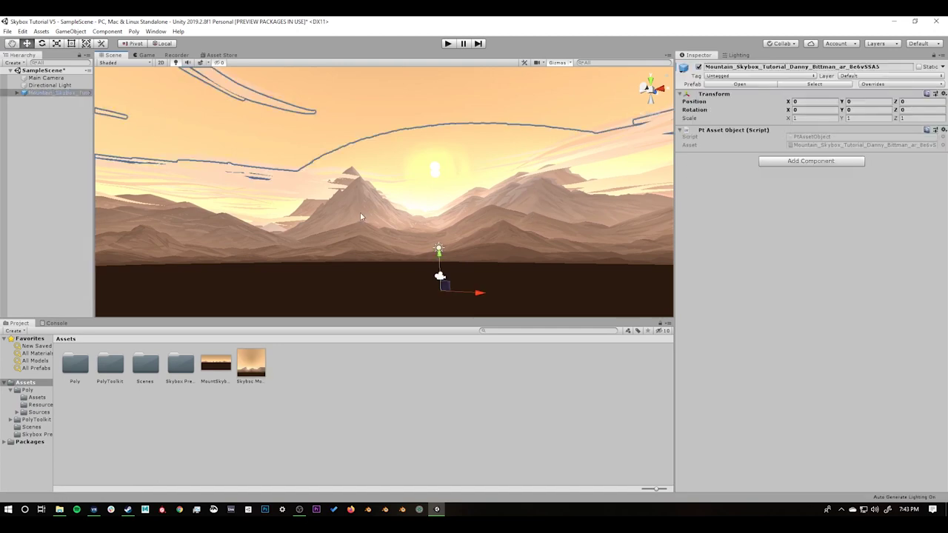
pyautogui.click(42, 93)
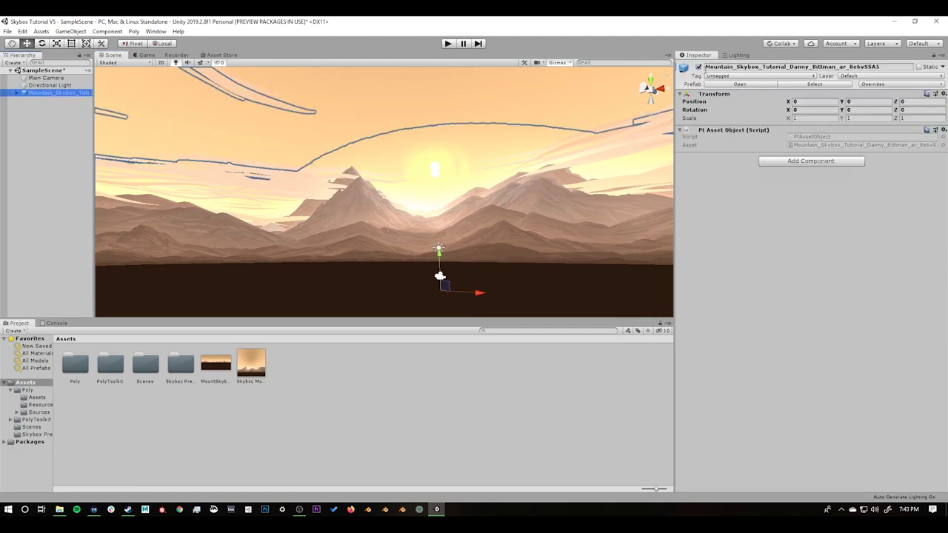
pyautogui.click(699, 67)
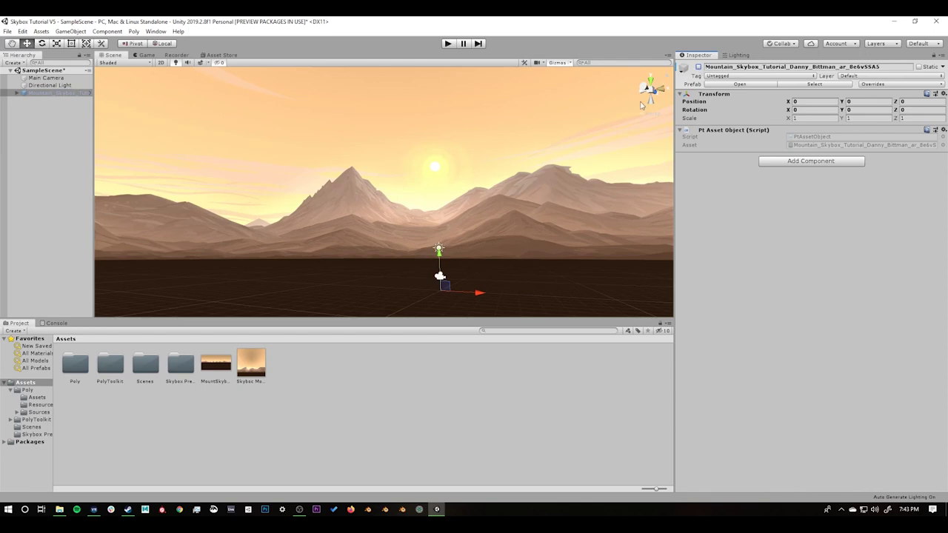
pyautogui.moveTo(342, 206); pyautogui.dragTo(157, 208, button='right')
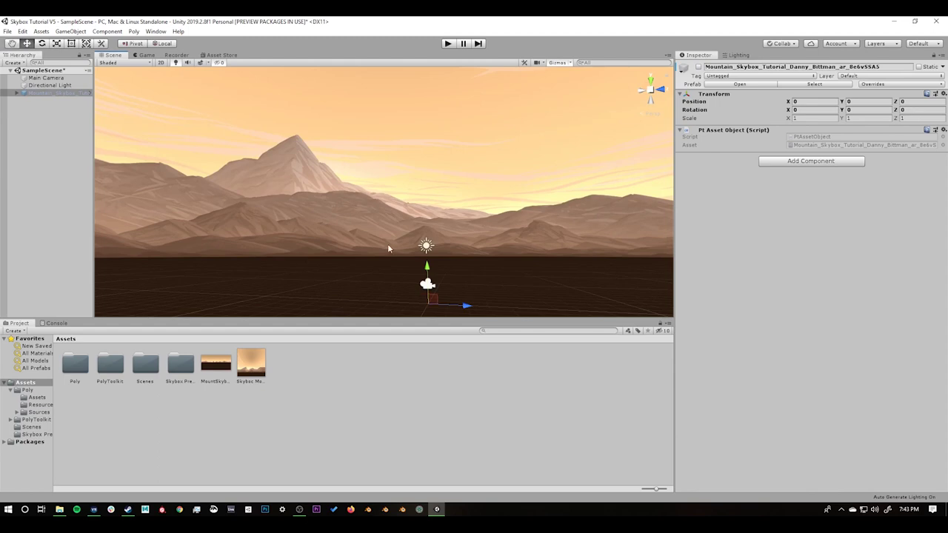
pyautogui.keyDown('alt'); pyautogui.moveTo(387, 248); pyautogui.dragTo(544, 259); pyautogui.keyUp('alt')
pyautogui.click(544, 259)
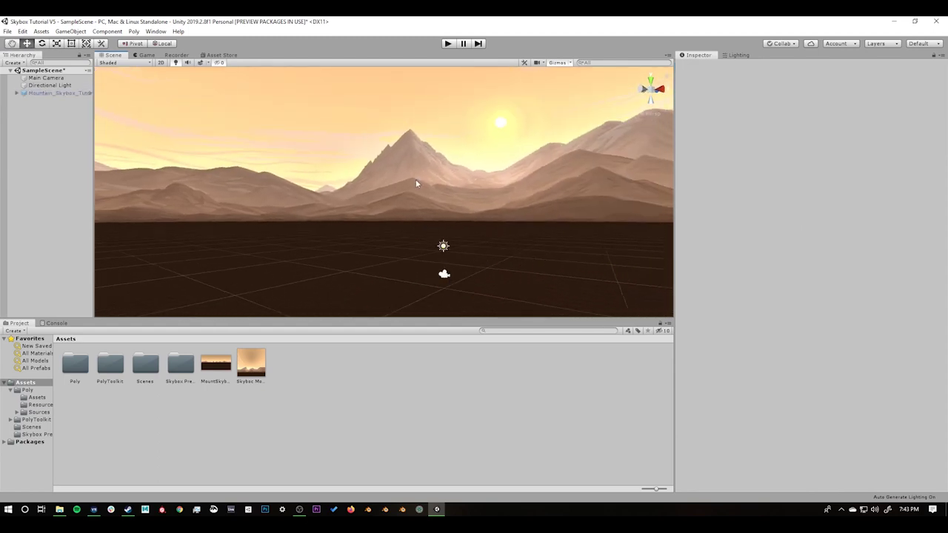
# Add a new camera to the scene and name it VRCamera.
pyautogui.rightClick(35, 109)
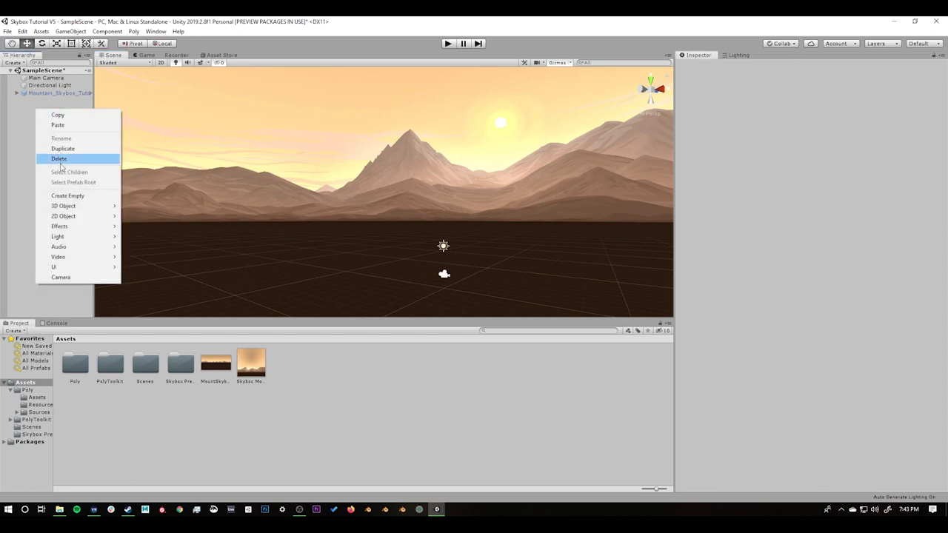
pyautogui.click(59, 278)
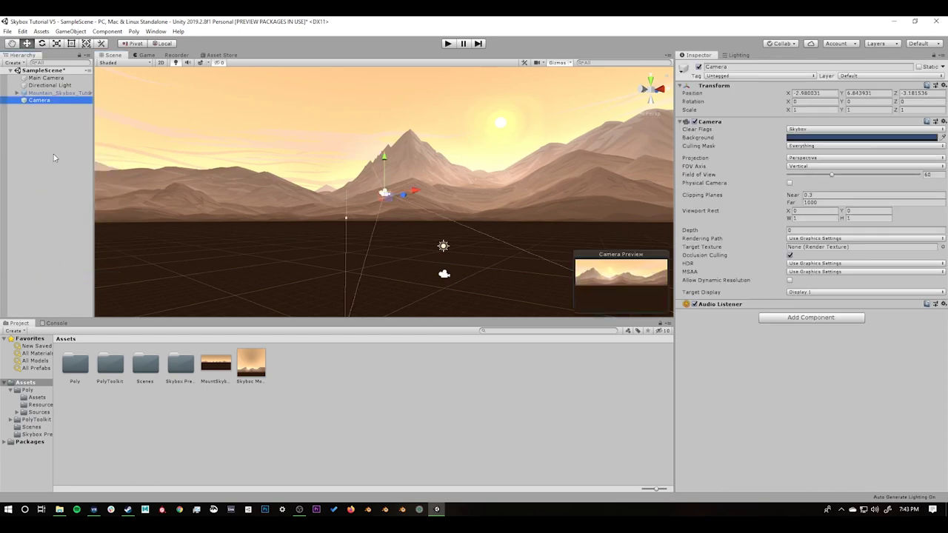
pyautogui.write('C')
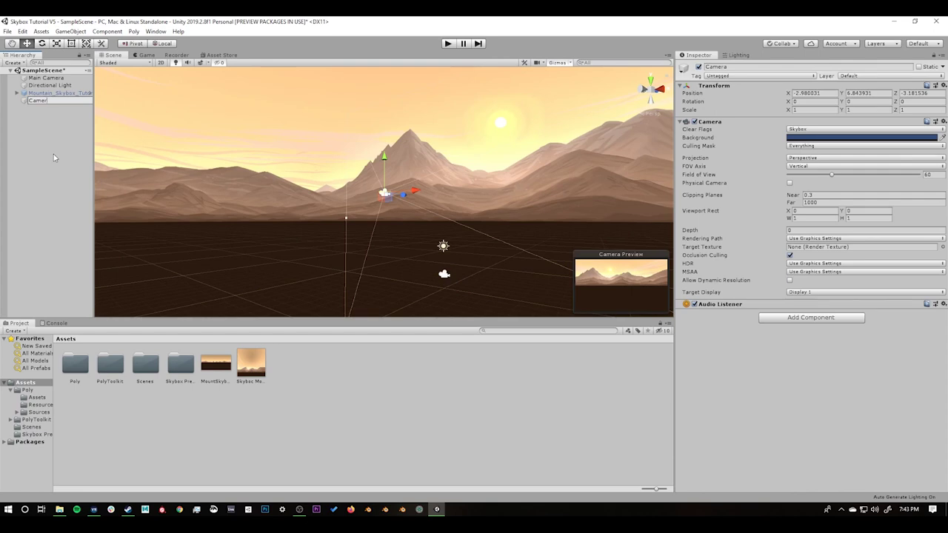
pyautogui.write('RCamera')
pyautogui.press('Return')
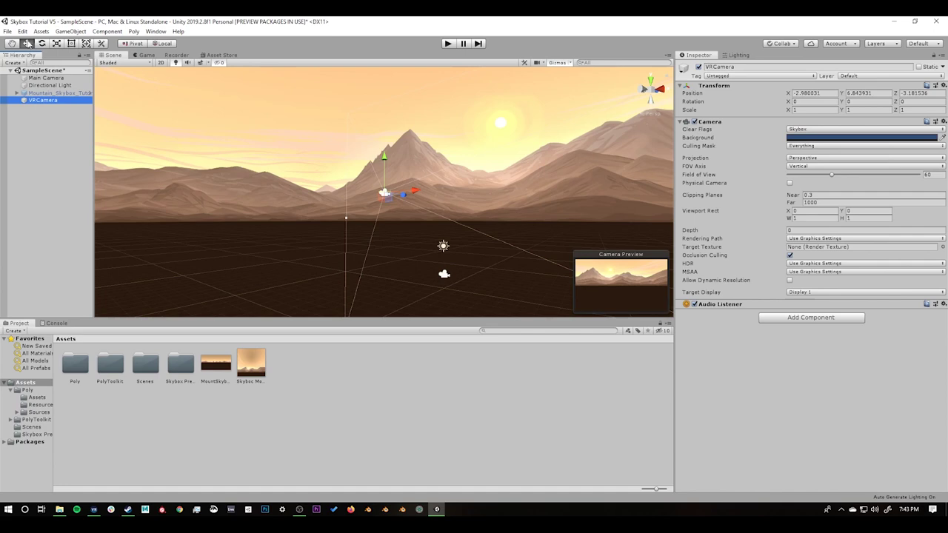
# Enable Virtual Reality Supported in the project's Player XR settings.
pyautogui.click(24, 31)
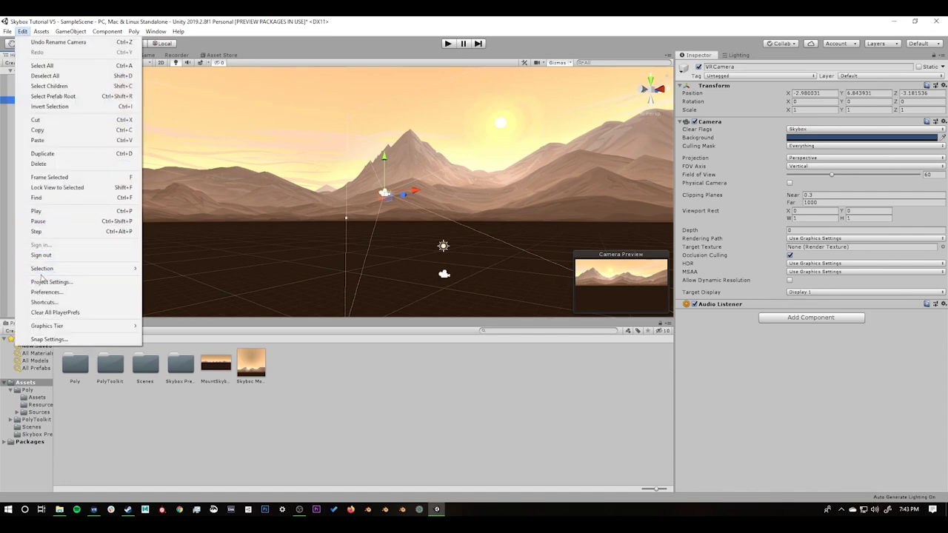
pyautogui.click(118, 282)
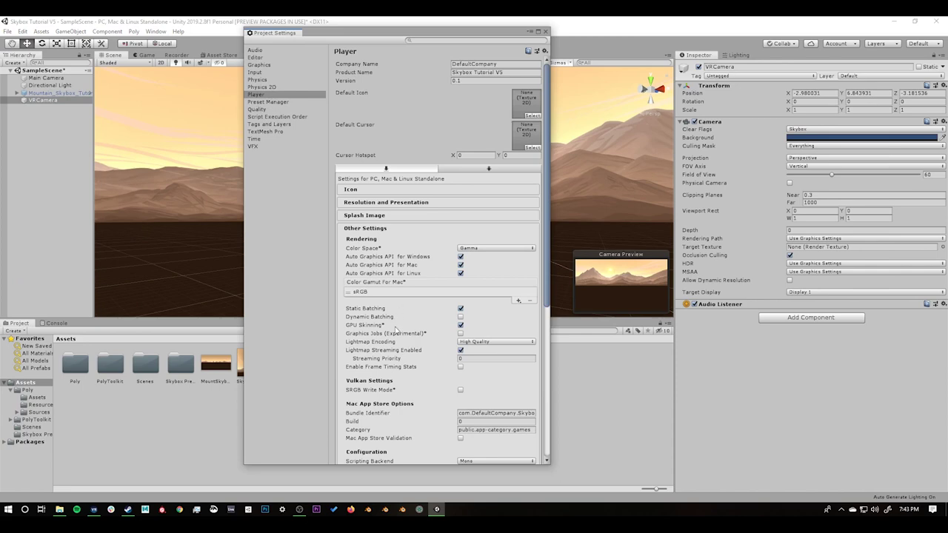
pyautogui.scroll(-10, 397, 333)
pyautogui.click(361, 448)
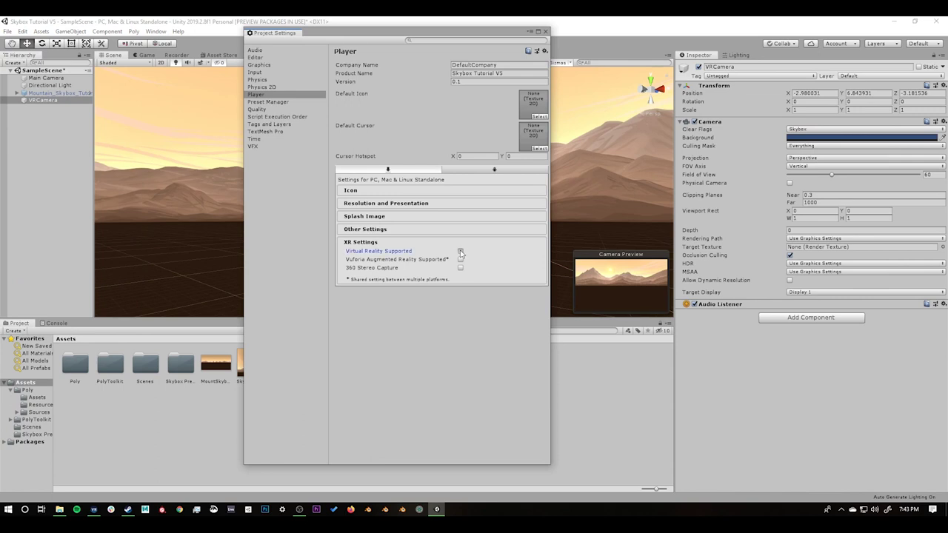
pyautogui.click(460, 253)
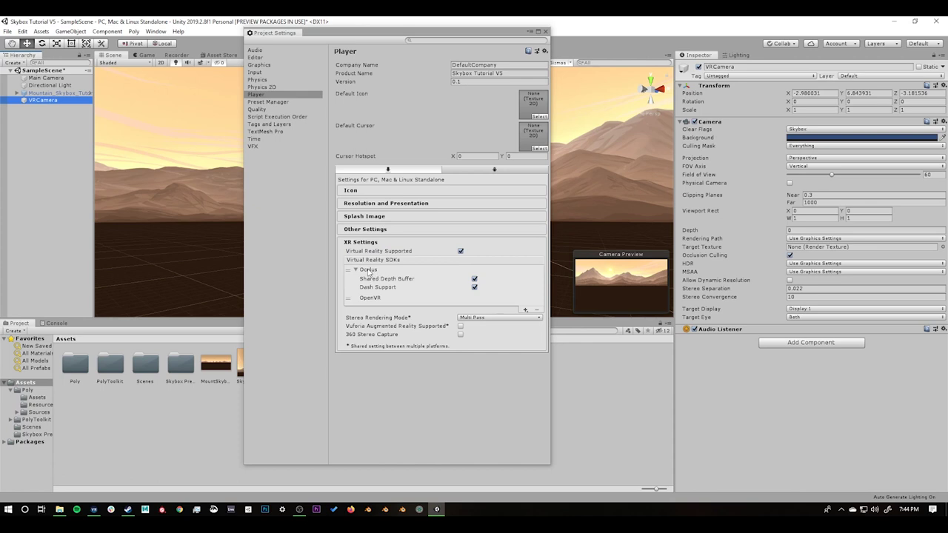
# Move OpenVR above Oculus in the Virtual Reality SDKs list and close the project settings.
pyautogui.click(355, 270)
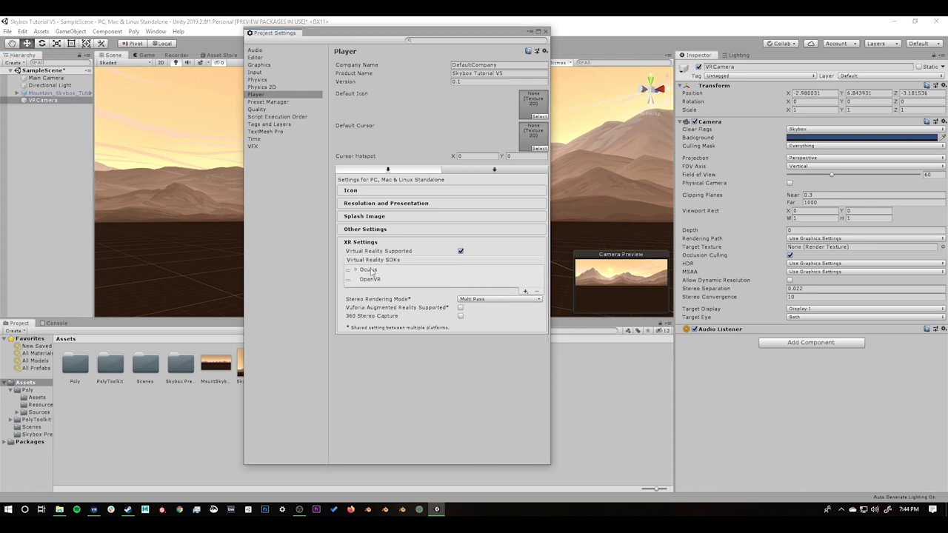
pyautogui.moveTo(349, 282); pyautogui.dragTo(352, 271)
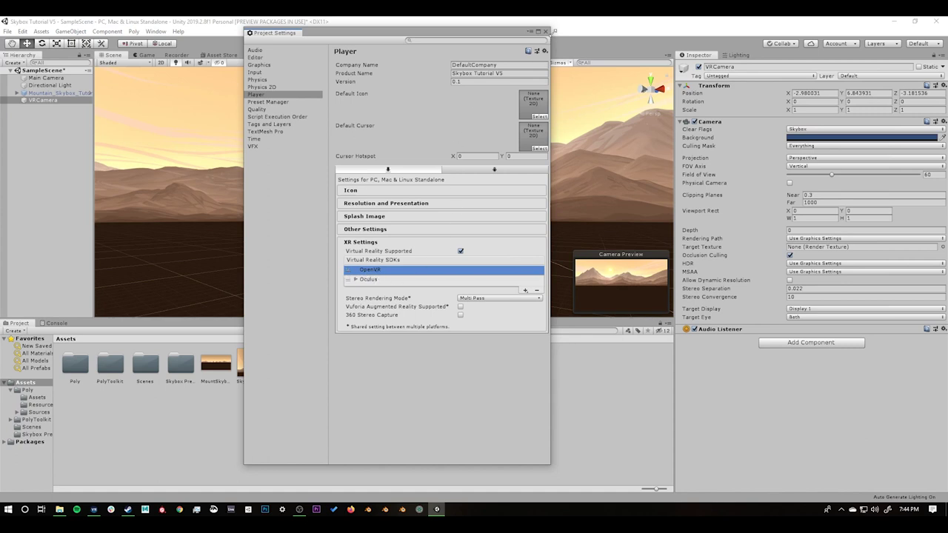
pyautogui.click(544, 33)
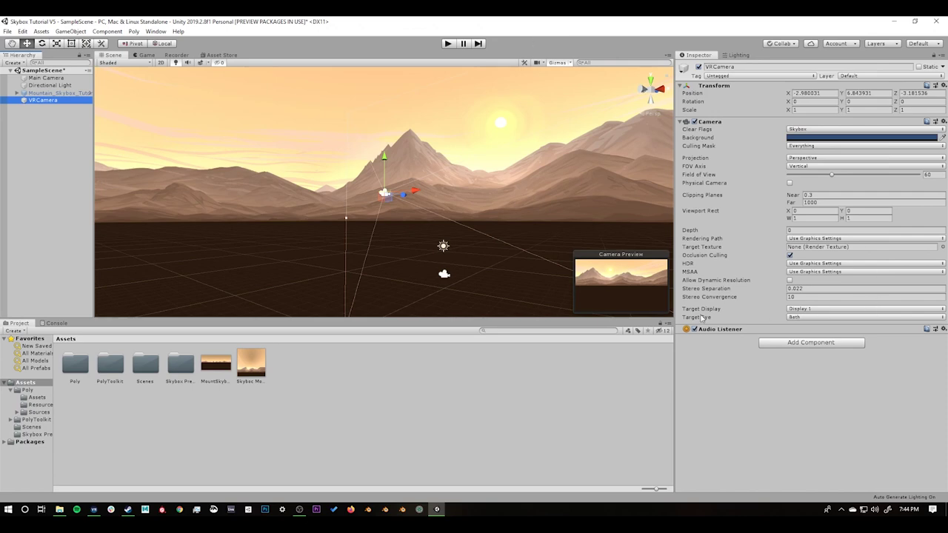
# Choose Both as the VRCamera's Target Eye and set the Main Camera's Target Eye to None (Main Display).
pyautogui.click(796, 317)
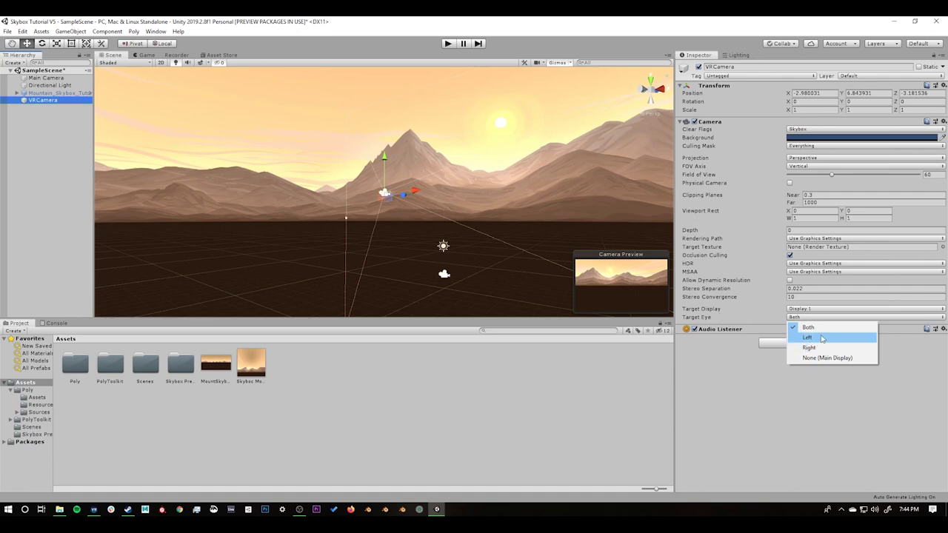
pyautogui.click(814, 330)
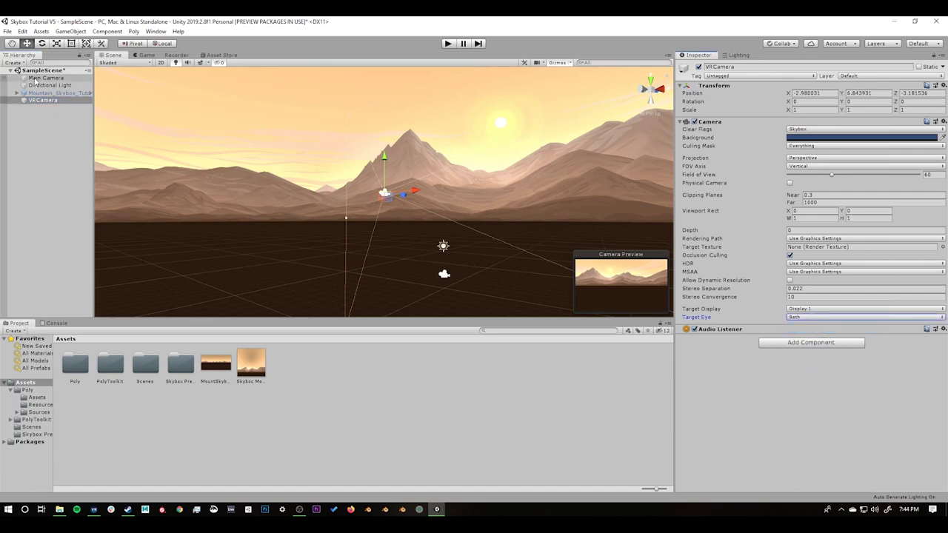
pyautogui.click(45, 78)
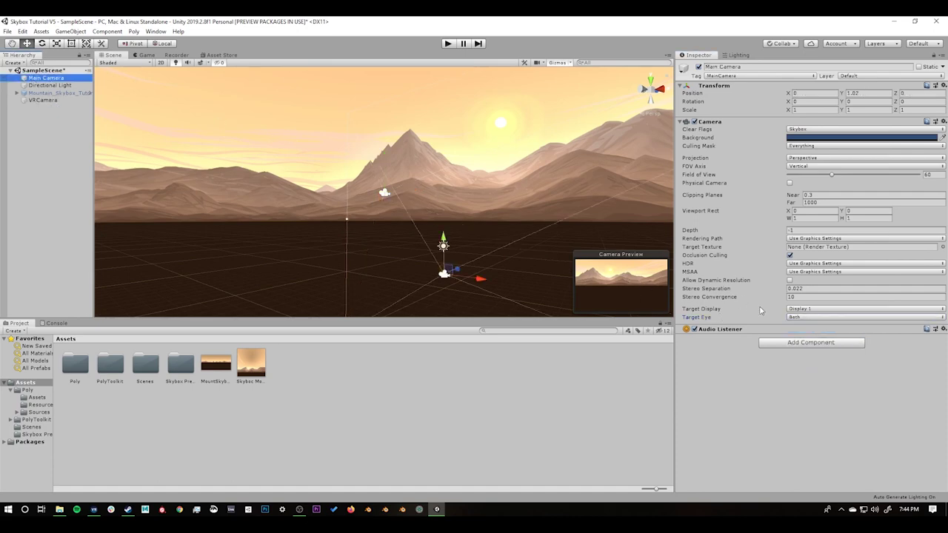
pyautogui.click(797, 316)
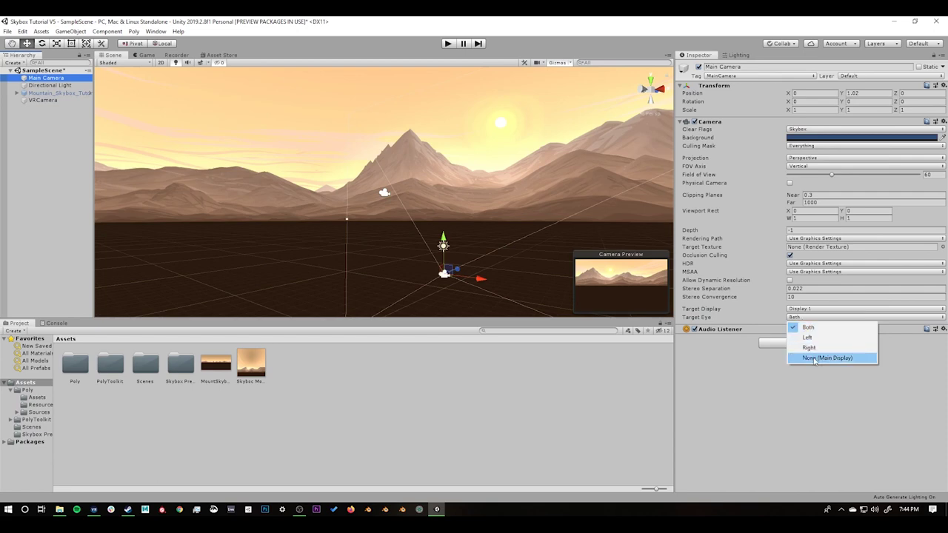
pyautogui.click(814, 359)
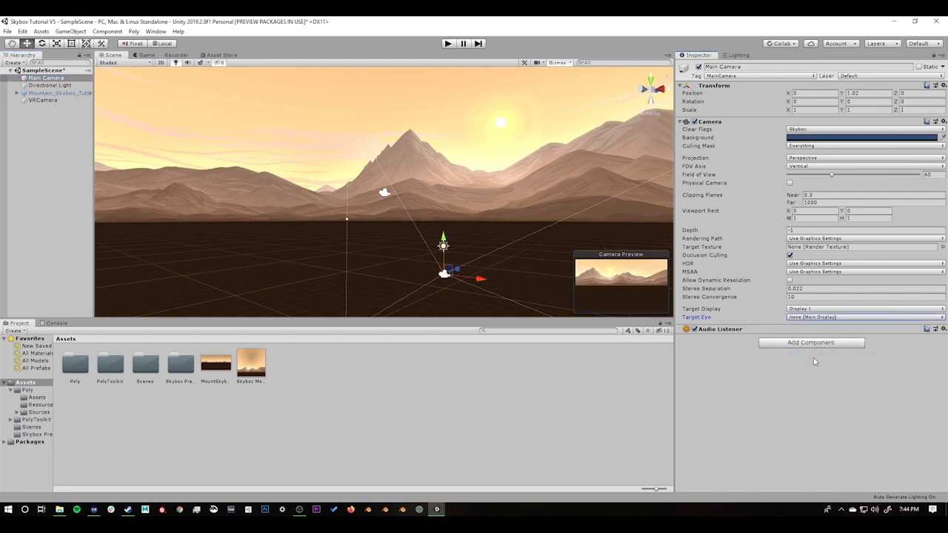
# Play the scene to test the skybox with the VR camera.
pyautogui.click(448, 43)
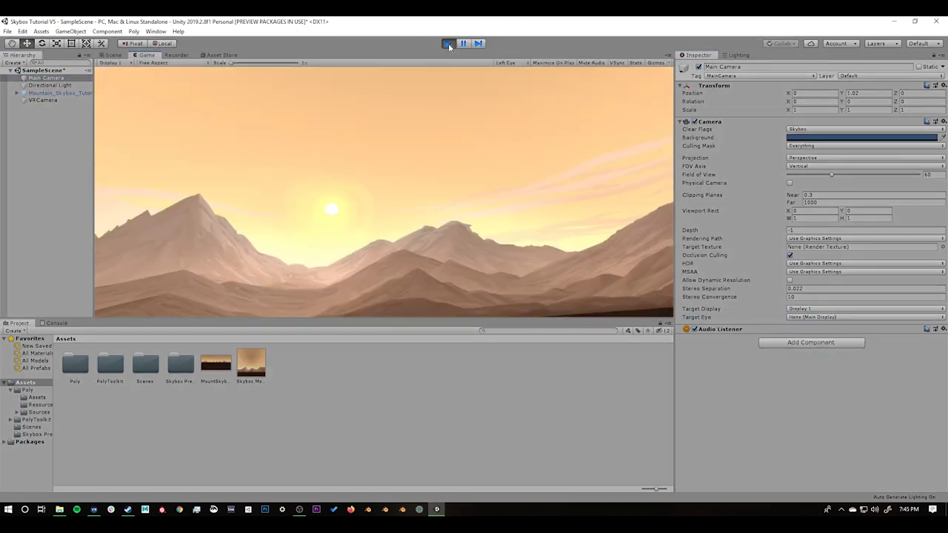